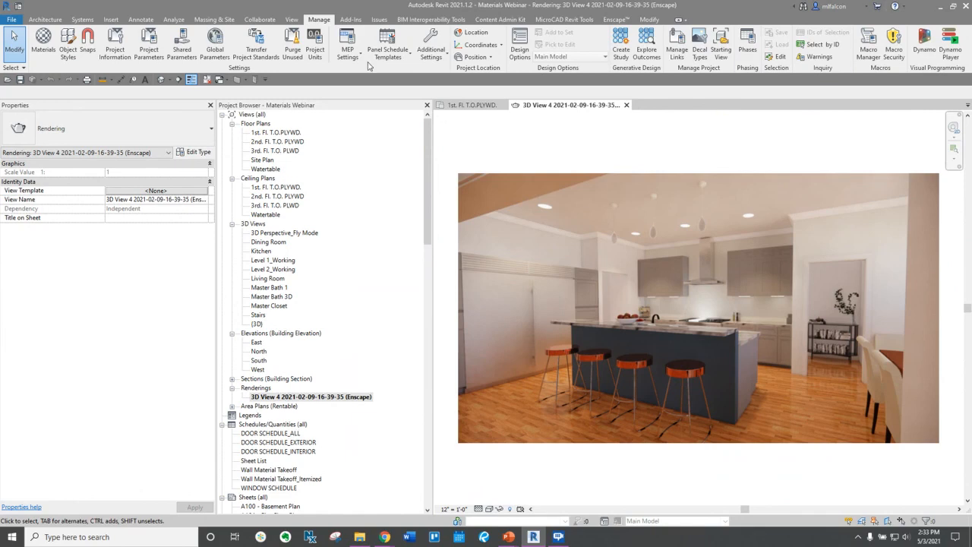
Open the Material Browser and look through the list of project materials.
{"action": "left_click", "coordinate": [323, 23]}
{"action": "left_click", "coordinate": [44, 40]}
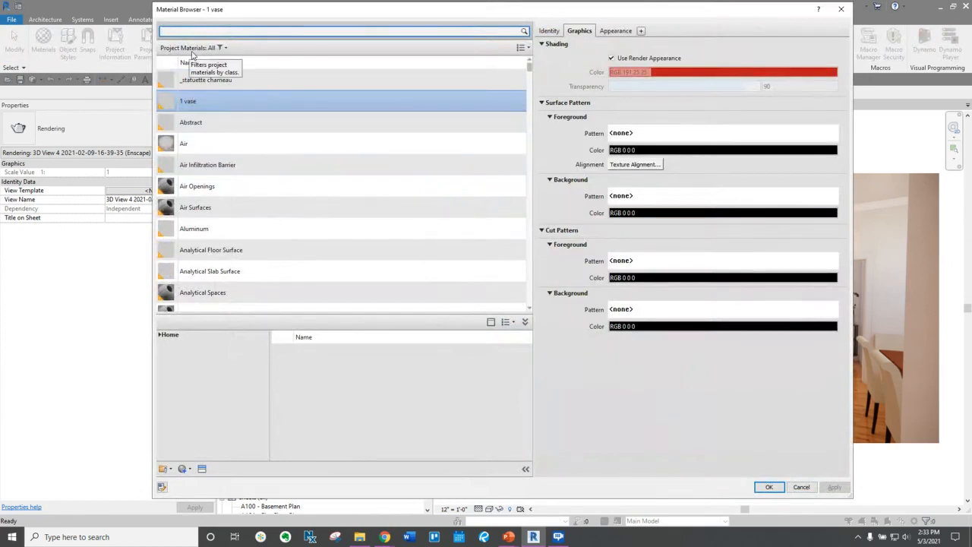
{"action": "scroll", "coordinate": [267, 97], "scroll_direction": "down", "scroll_amount": 5}
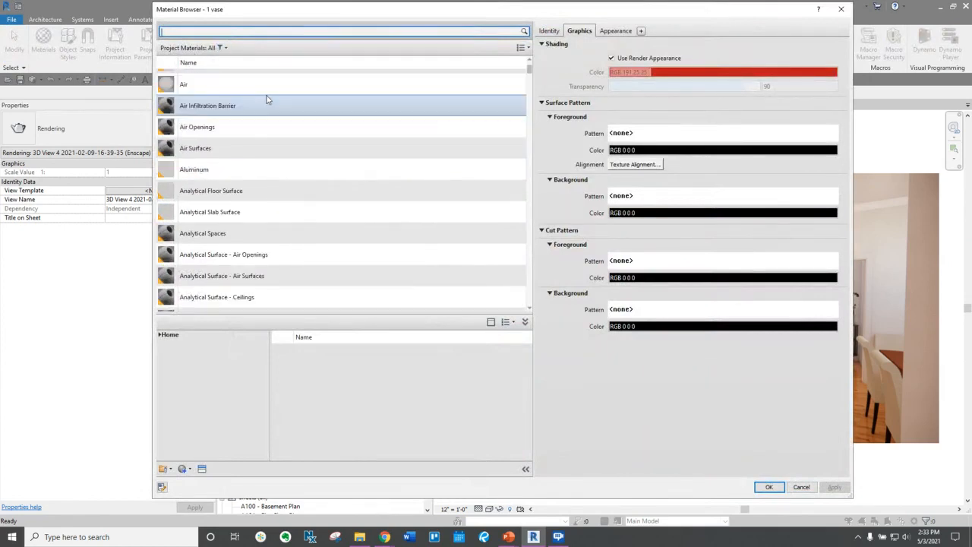
{"action": "scroll", "coordinate": [341, 161], "scroll_direction": "down", "scroll_amount": 4}
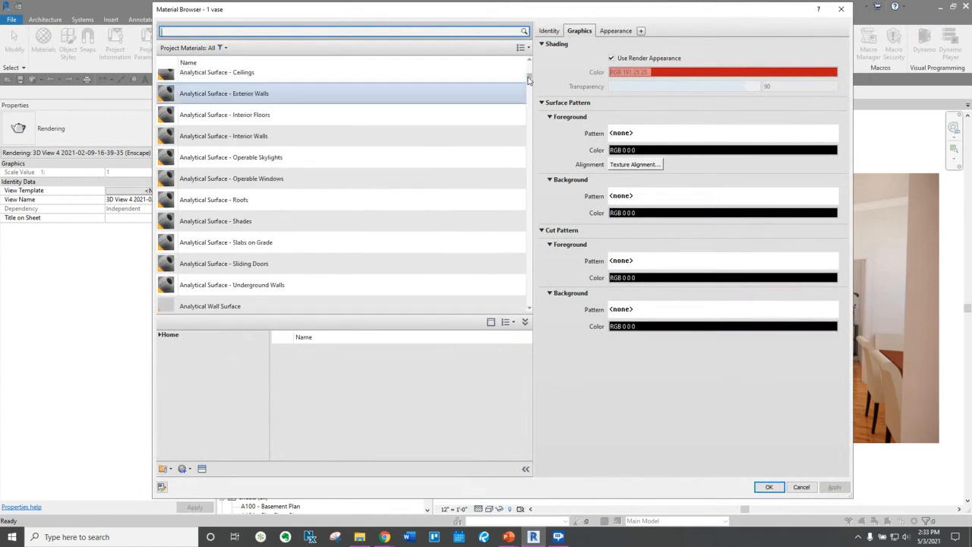
{"action": "scroll", "coordinate": [363, 149], "scroll_direction": "down", "scroll_amount": 2}
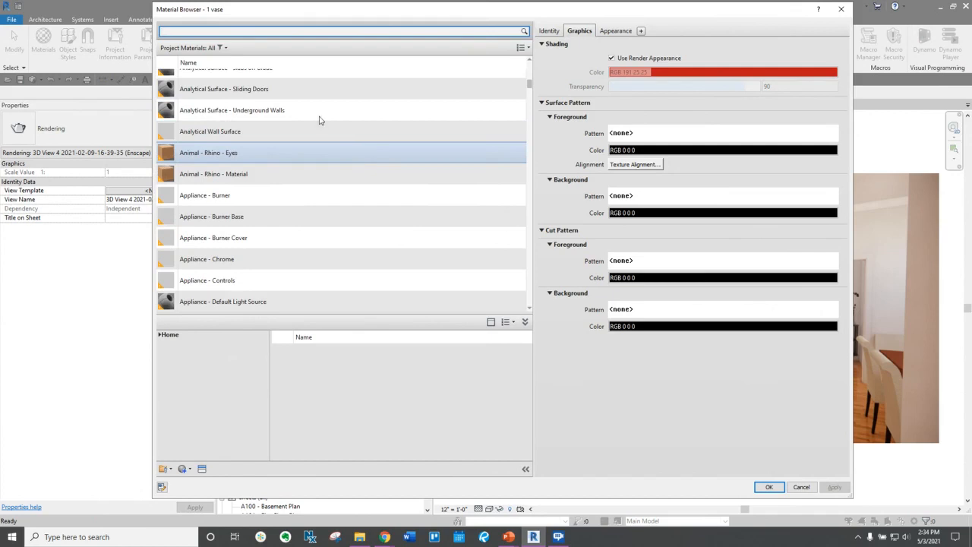
{"action": "scroll", "coordinate": [322, 119], "scroll_direction": "up", "scroll_amount": 1}
Filter the project materials by the Glass class, review the list and select the Wood - Black material.
{"action": "left_click", "coordinate": [223, 48]}
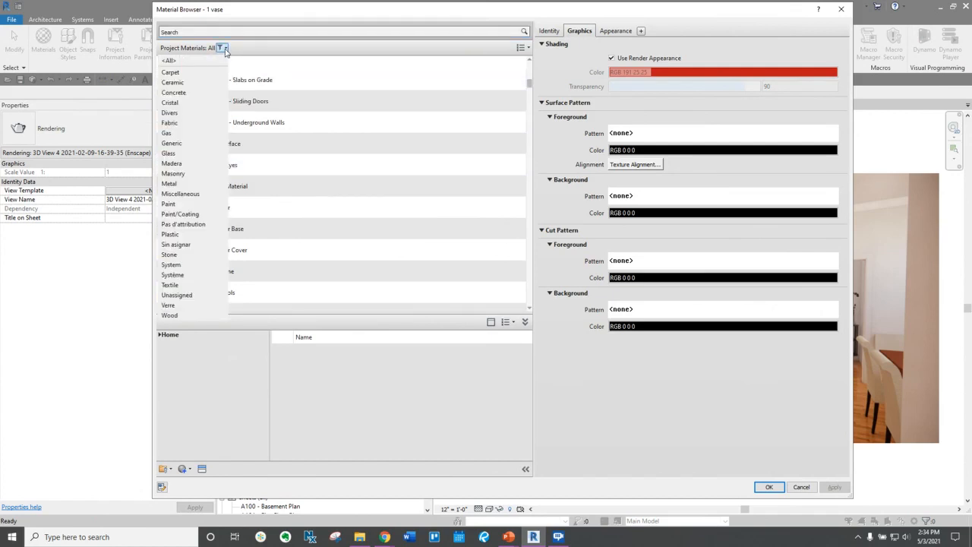
{"action": "left_click", "coordinate": [169, 154]}
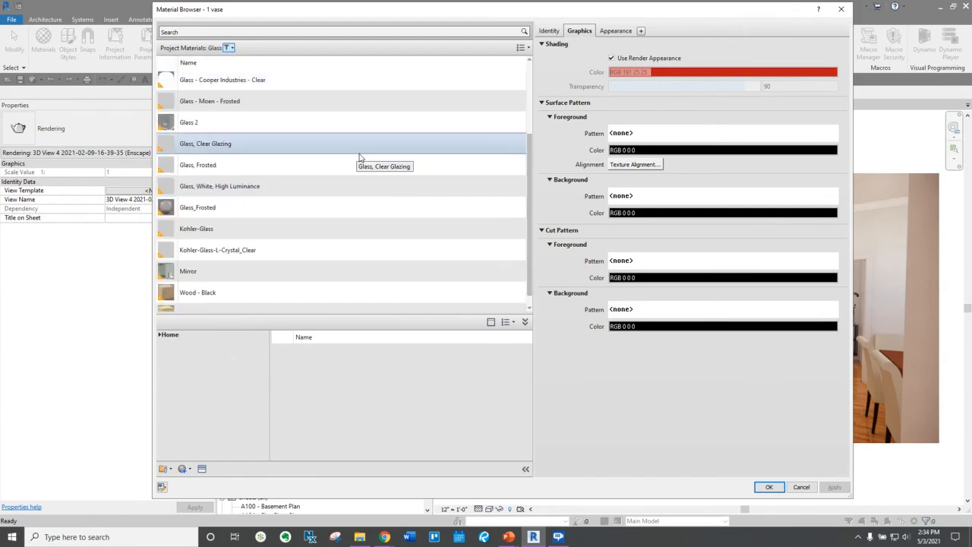
{"action": "scroll", "coordinate": [361, 157], "scroll_direction": "up", "scroll_amount": 2}
{"action": "scroll", "coordinate": [360, 157], "scroll_direction": "down", "scroll_amount": 2}
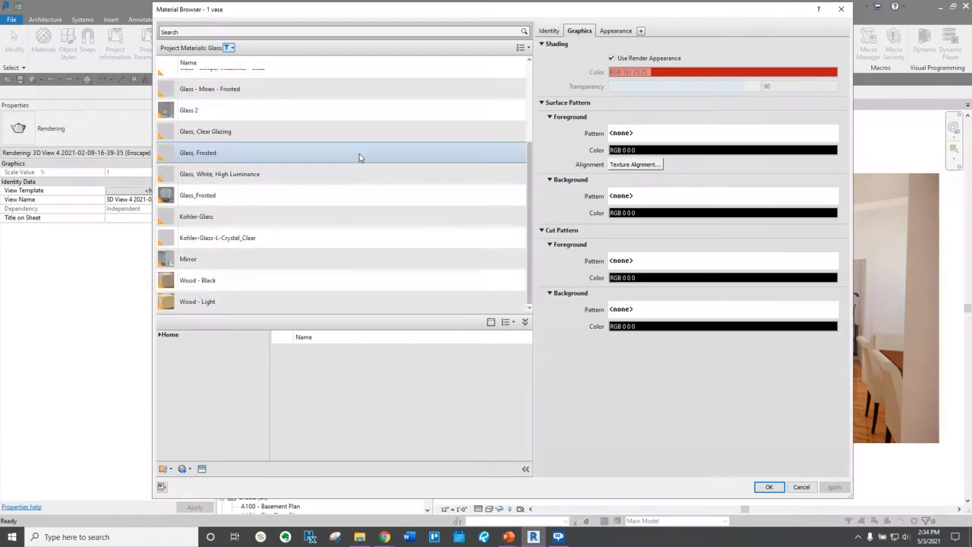
{"action": "scroll", "coordinate": [360, 157], "scroll_direction": "up", "scroll_amount": 2}
{"action": "scroll", "coordinate": [358, 157], "scroll_direction": "down", "scroll_amount": 2}
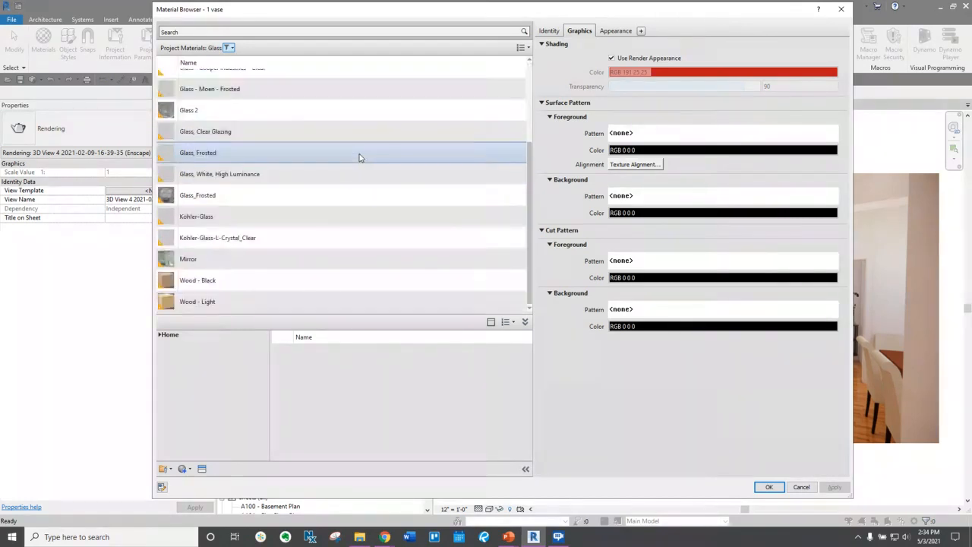
{"action": "left_click", "coordinate": [252, 287]}
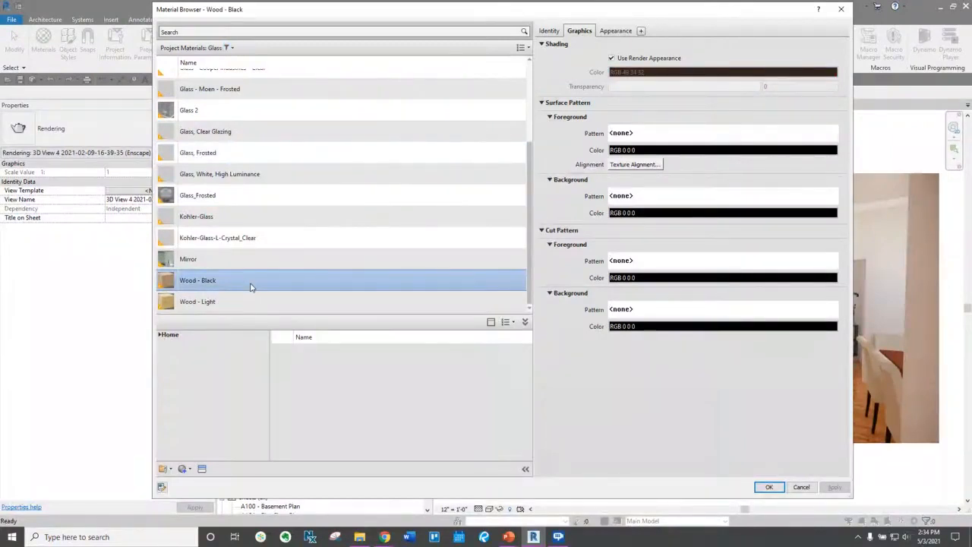
{"action": "scroll", "coordinate": [252, 288], "scroll_direction": "up", "scroll_amount": 2}
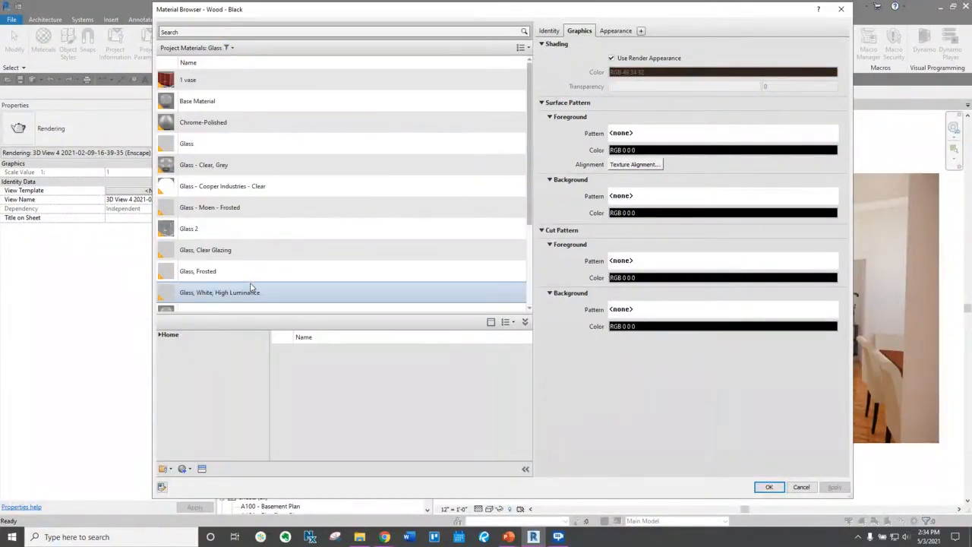
Reset the project materials filter to <All>.
{"action": "left_click", "coordinate": [226, 47]}
{"action": "left_click", "coordinate": [213, 67]}
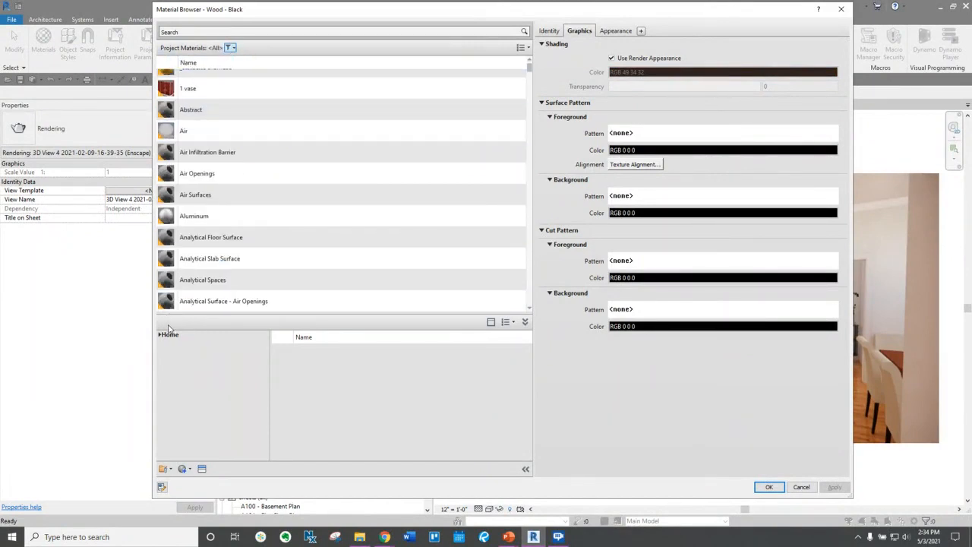
{"action": "key", "text": "ctrl"}
Expand the Home library tree, view the Favorites library and widen the tree so the full library names fit.
{"action": "left_click", "coordinate": [161, 335]}
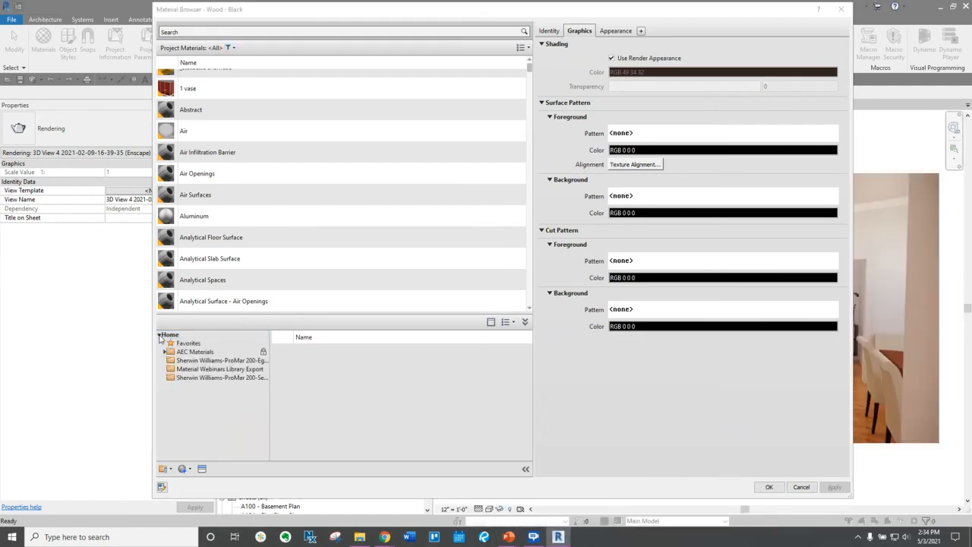
{"action": "left_click", "coordinate": [188, 344]}
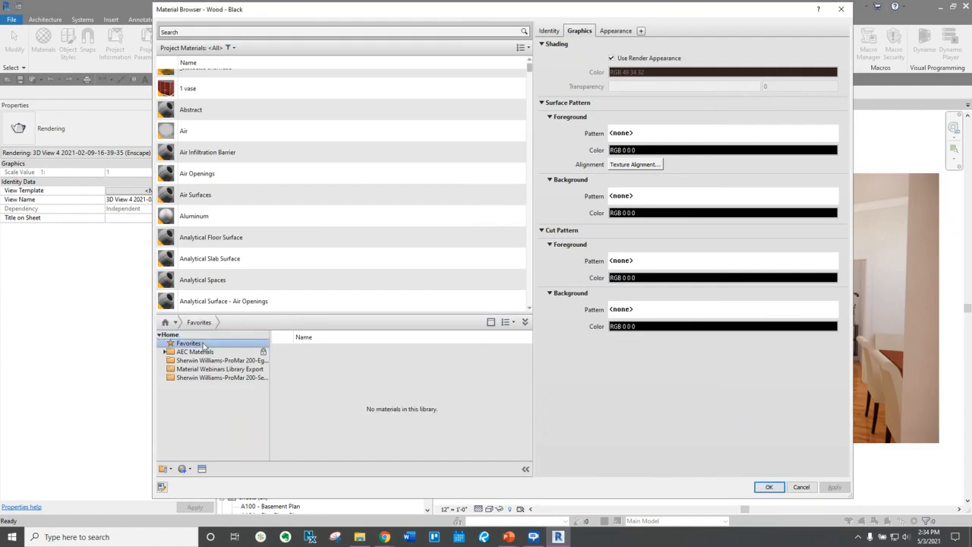
{"action": "left_click_drag", "start_coordinate": [272, 413], "coordinate": [316, 413]}
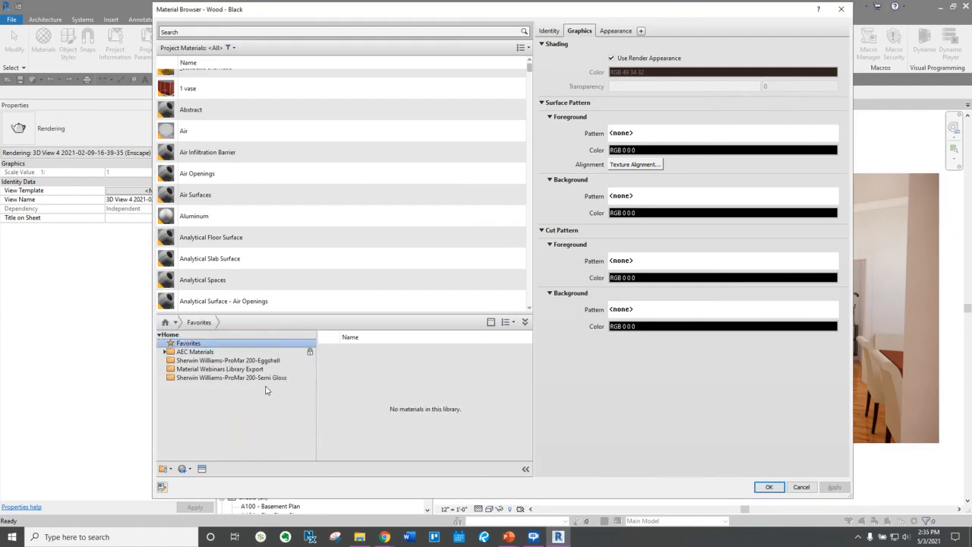
Enlarge the library area to examine the material categories of the AEC Materials library, and collapse that library again.
{"action": "left_click", "coordinate": [196, 352]}
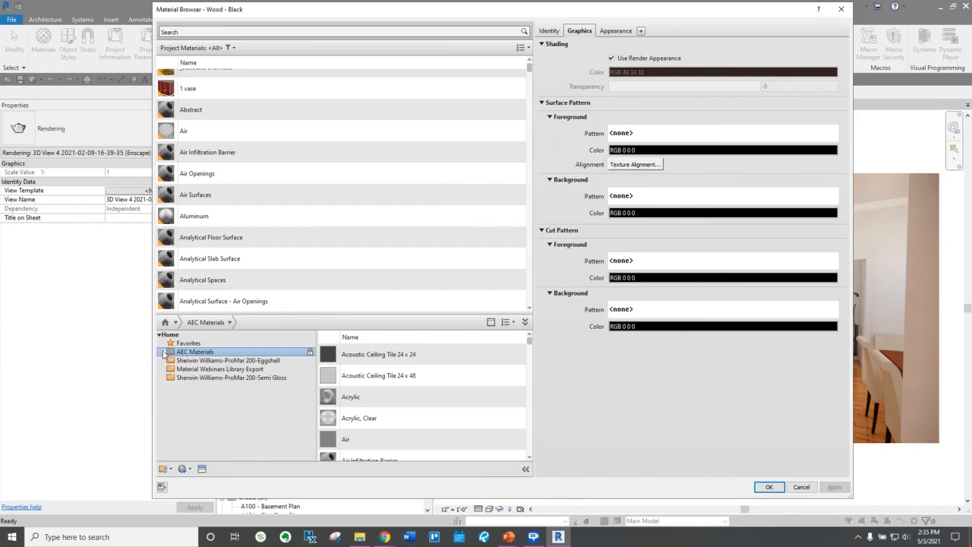
{"action": "left_click", "coordinate": [164, 352]}
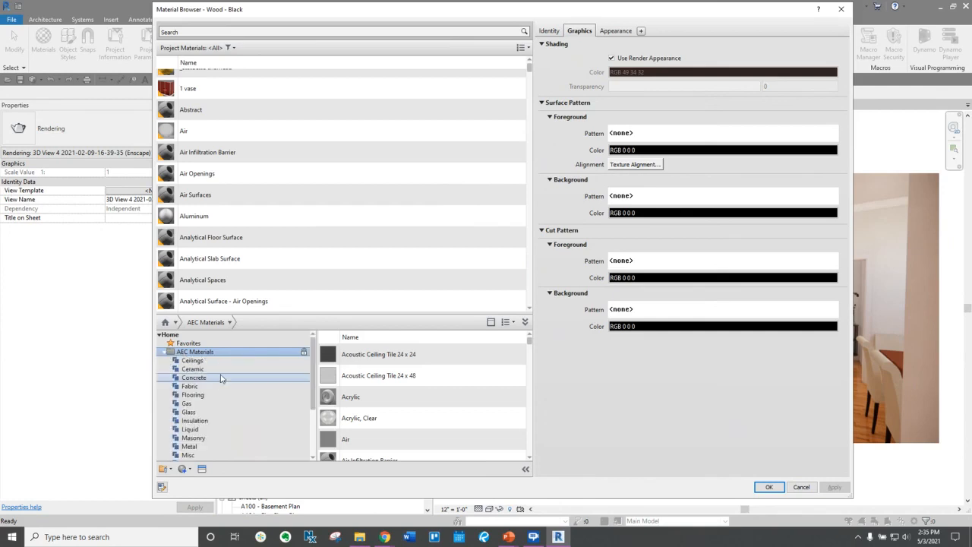
{"action": "scroll", "coordinate": [220, 377], "scroll_direction": "down", "scroll_amount": 1}
{"action": "scroll", "coordinate": [220, 377], "scroll_direction": "down", "scroll_amount": 2}
{"action": "scroll", "coordinate": [221, 377], "scroll_direction": "up", "scroll_amount": 2}
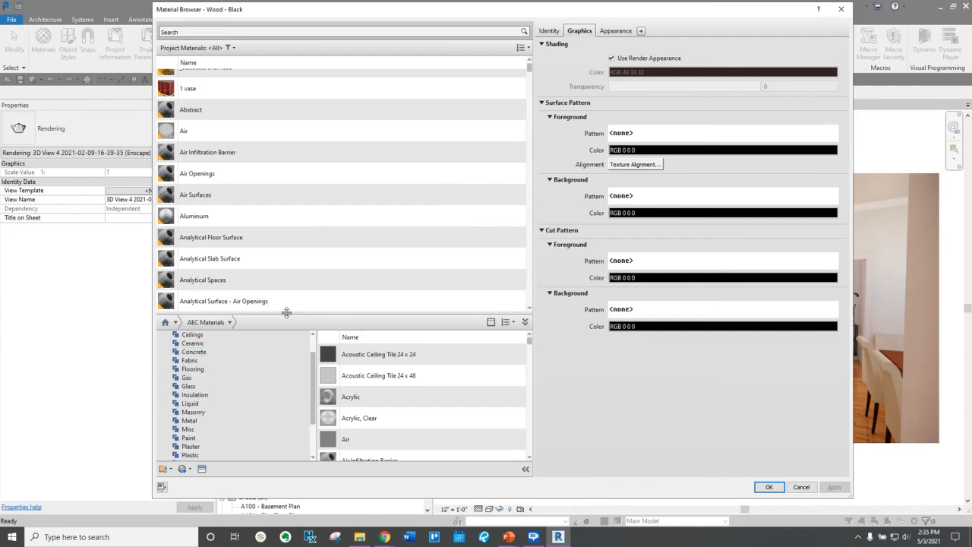
{"action": "left_click_drag", "start_coordinate": [286, 312], "coordinate": [296, 187]}
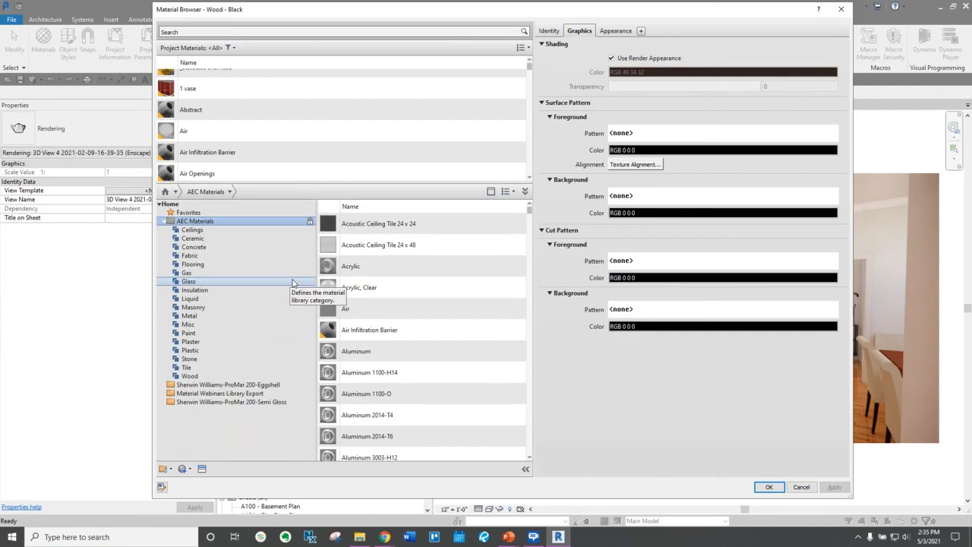
{"action": "left_click", "coordinate": [162, 222]}
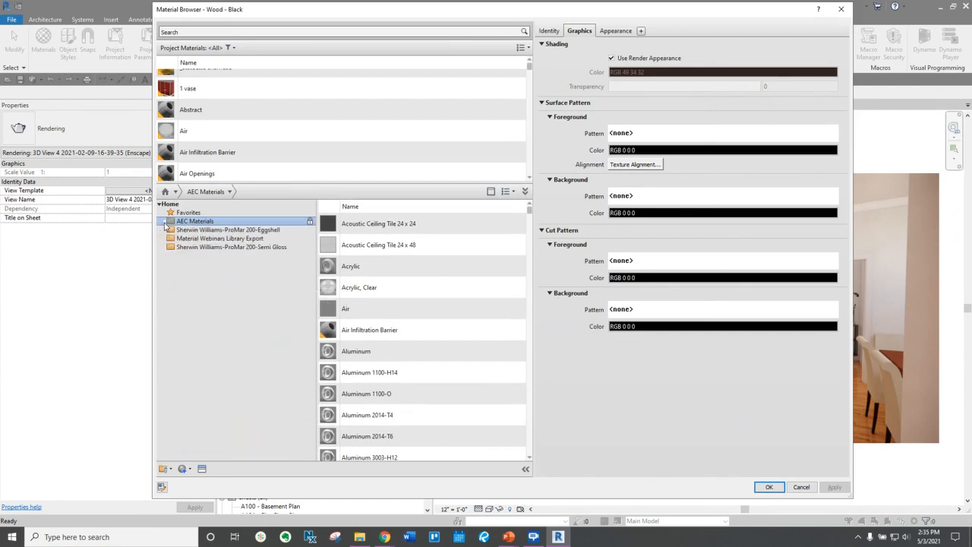
Review the contents of the Sherwin Williams-ProMar 200 Eggshell, Semi Gloss and Material Webinars Library Export libraries, and return to the Home level.
{"action": "left_click", "coordinate": [218, 230]}
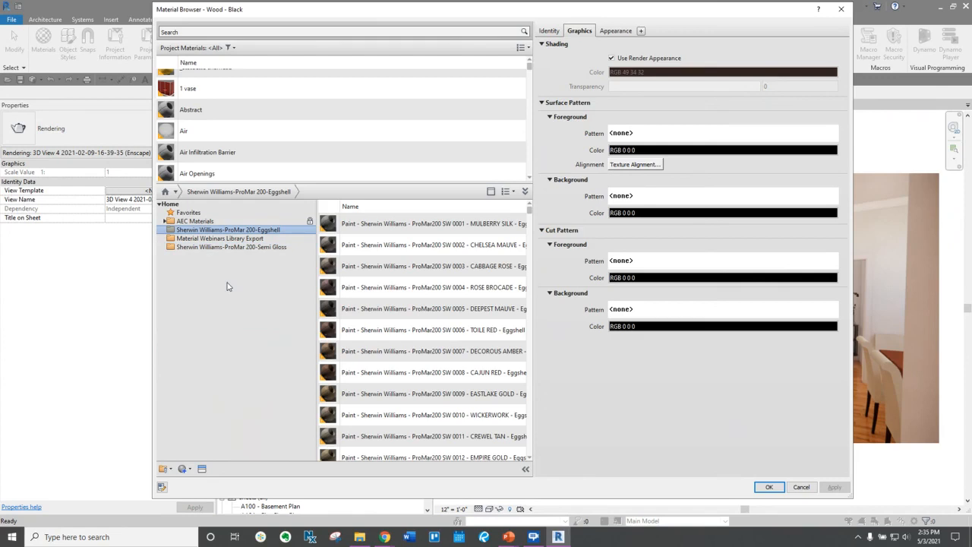
{"action": "left_click", "coordinate": [266, 247]}
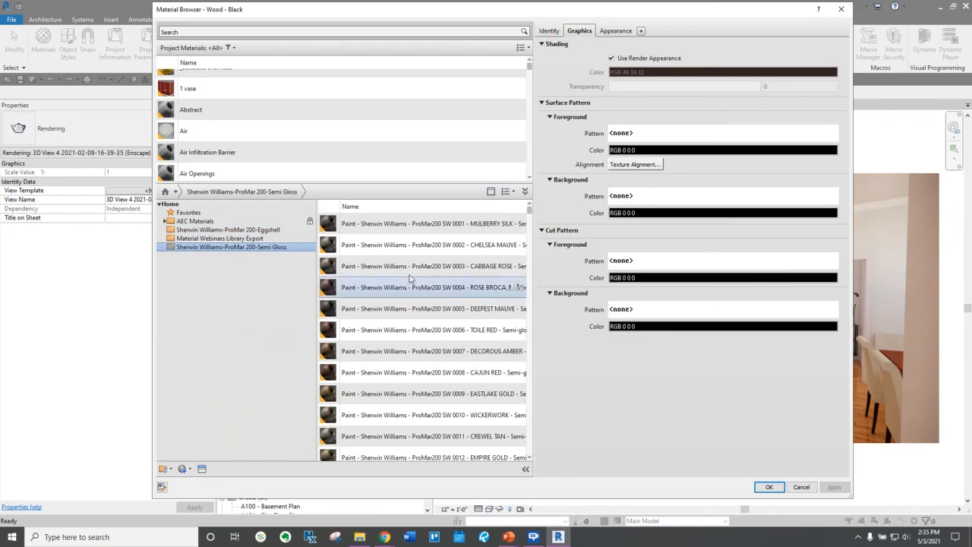
{"action": "scroll", "coordinate": [532, 217], "scroll_direction": "down", "scroll_amount": 6}
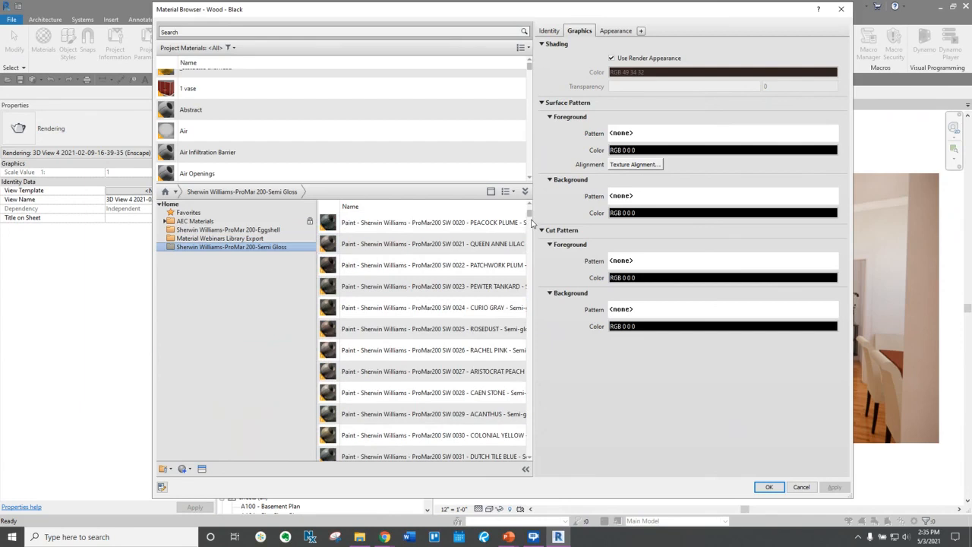
{"action": "scroll", "coordinate": [470, 319], "scroll_direction": "down", "scroll_amount": 10}
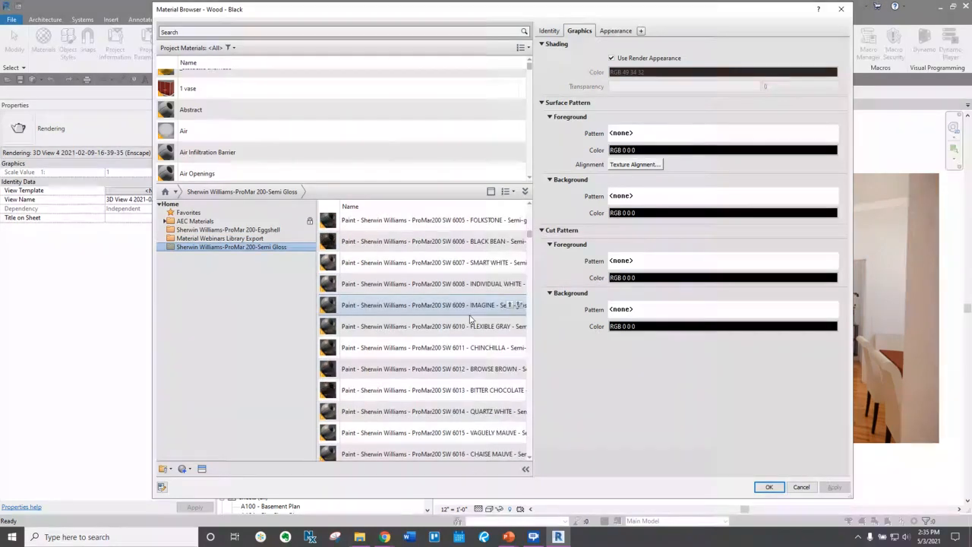
{"action": "scroll", "coordinate": [470, 319], "scroll_direction": "up", "scroll_amount": 5}
{"action": "scroll", "coordinate": [470, 319], "scroll_direction": "up", "scroll_amount": 9}
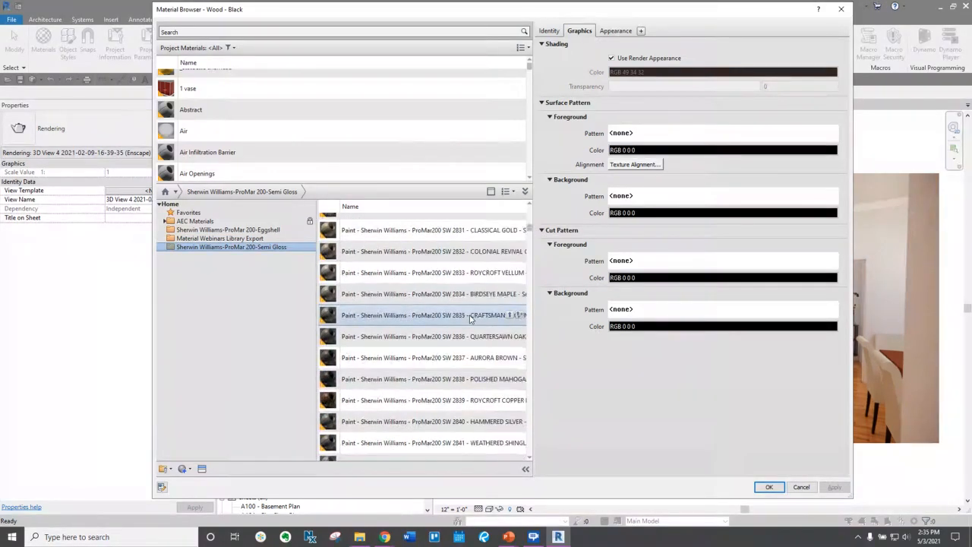
{"action": "left_click", "coordinate": [211, 239]}
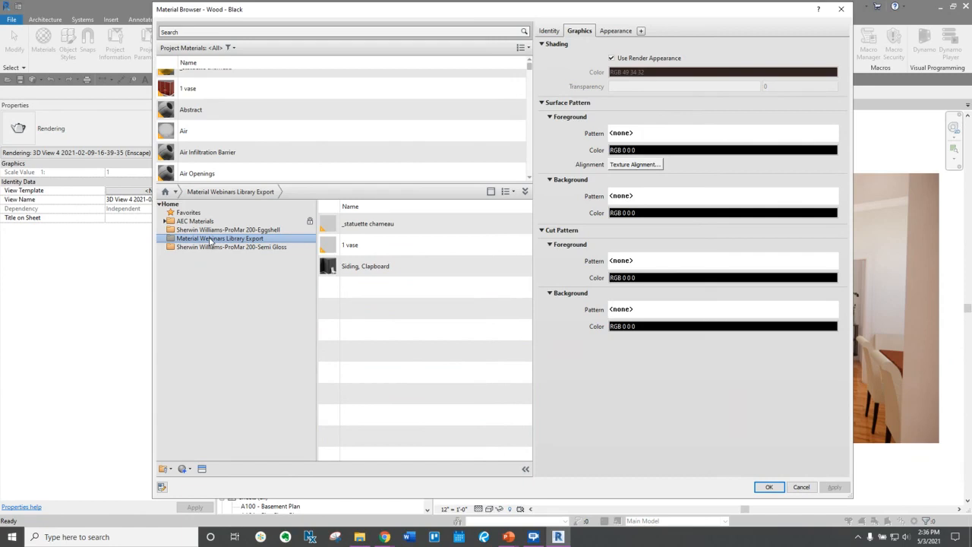
{"action": "left_click", "coordinate": [170, 205]}
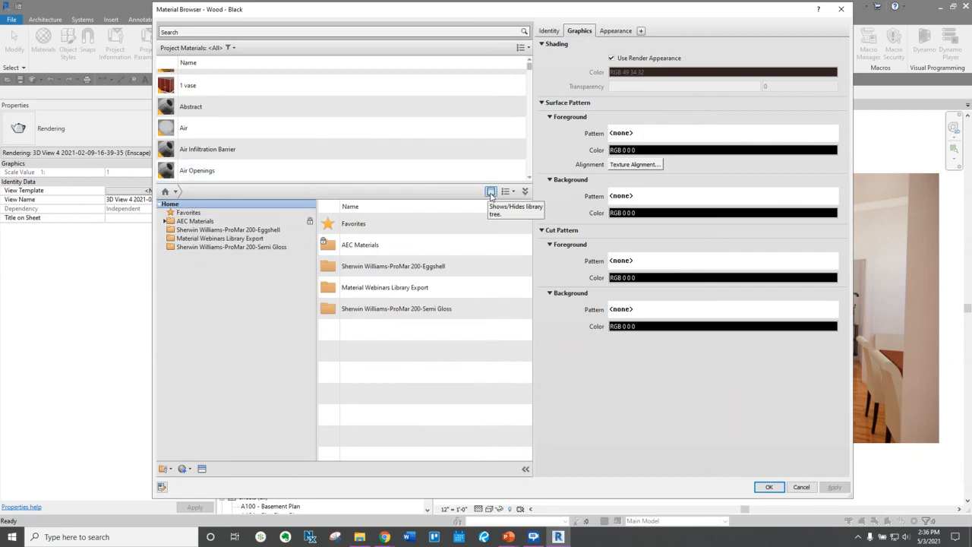
Hide and restore the library tree, and review the library's view type, sort and thumbnail size options.
{"action": "left_click", "coordinate": [491, 192]}
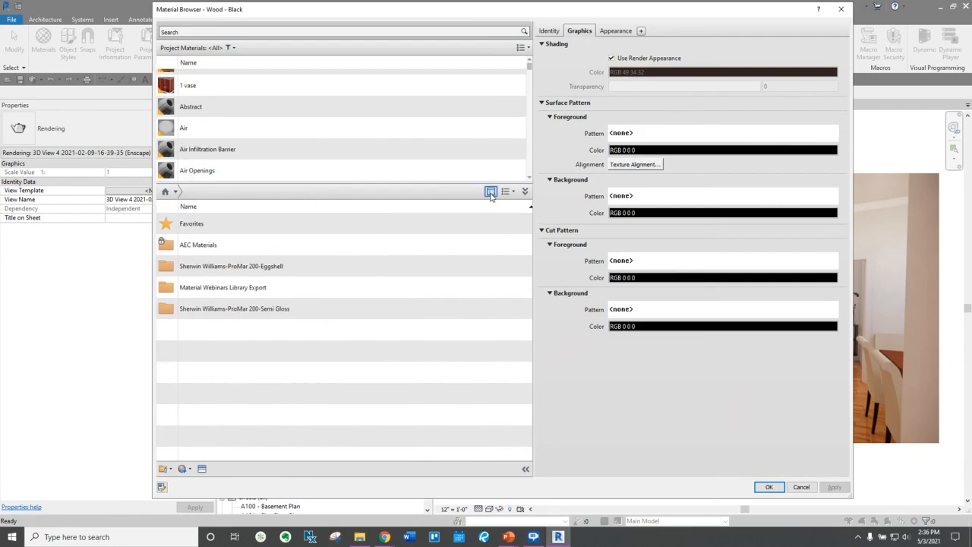
{"action": "left_click", "coordinate": [490, 192]}
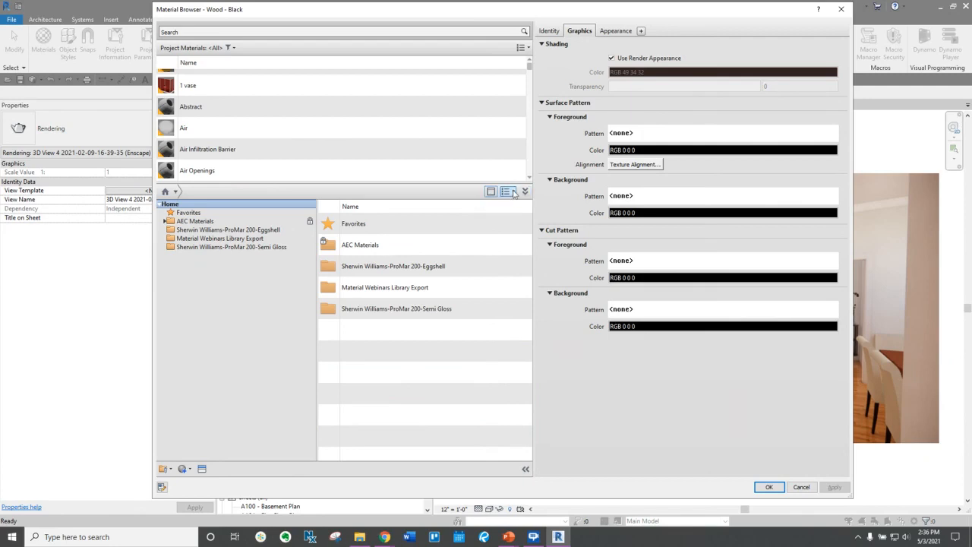
{"action": "left_click", "coordinate": [508, 192]}
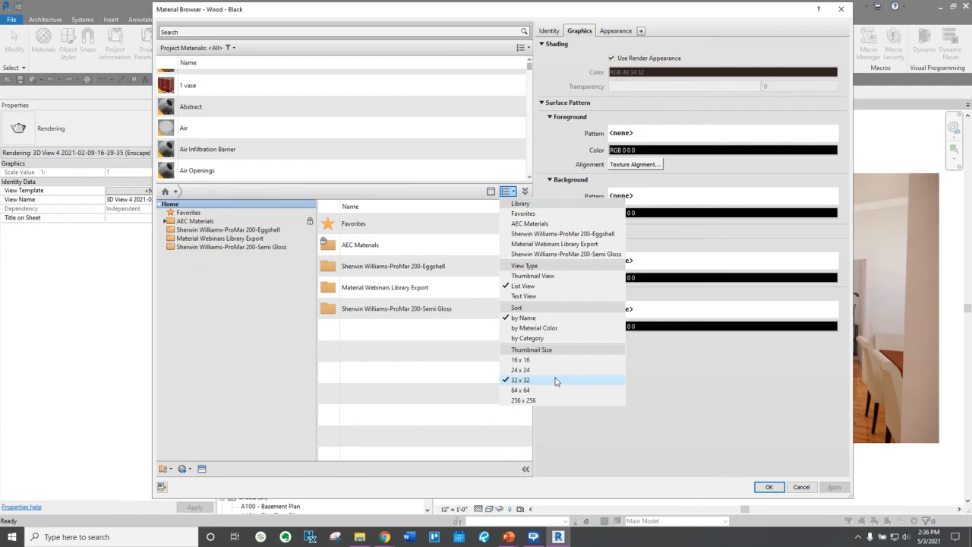
{"action": "left_click", "coordinate": [465, 197]}
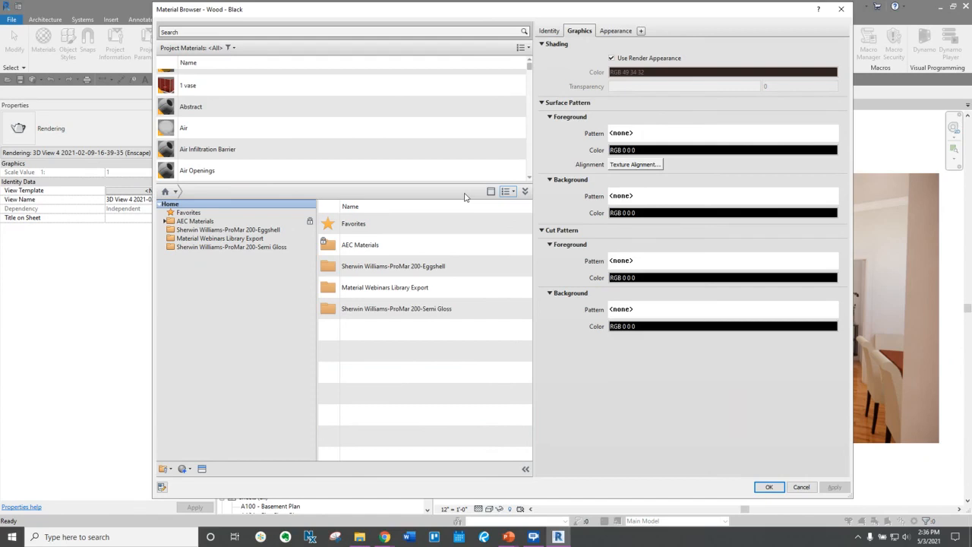
Collapse and restore the library panel and the material editor in the Material Browser.
{"action": "left_click", "coordinate": [525, 192]}
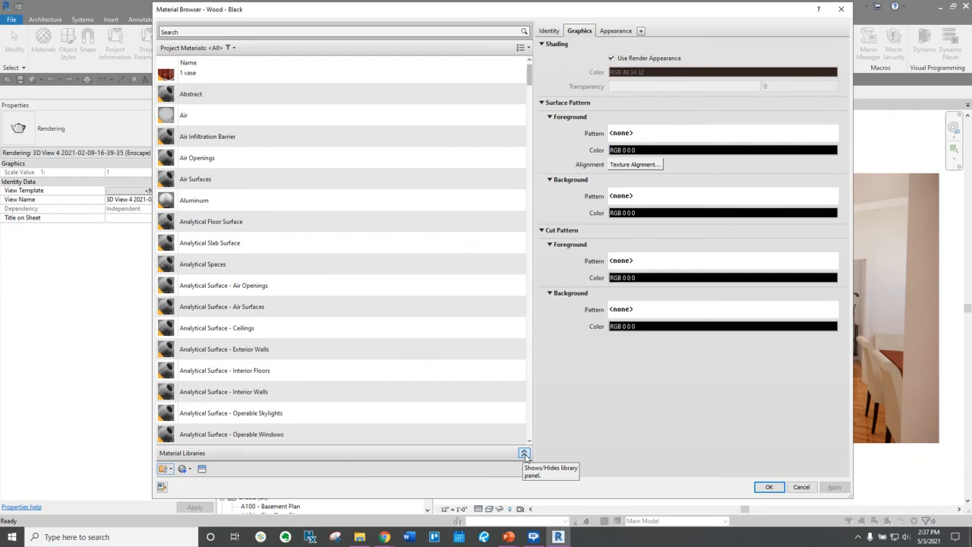
{"action": "left_click", "coordinate": [524, 454]}
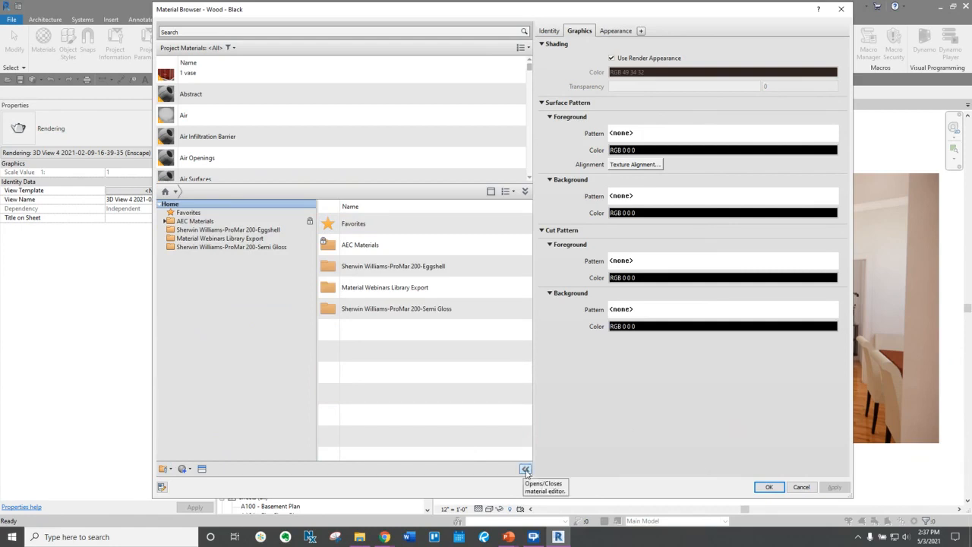
{"action": "left_click", "coordinate": [525, 469]}
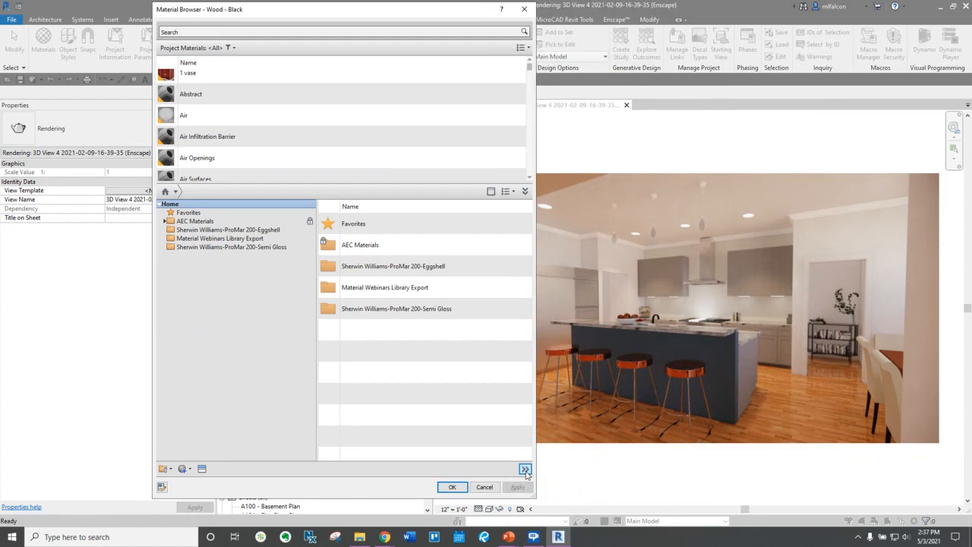
{"action": "left_click", "coordinate": [525, 469]}
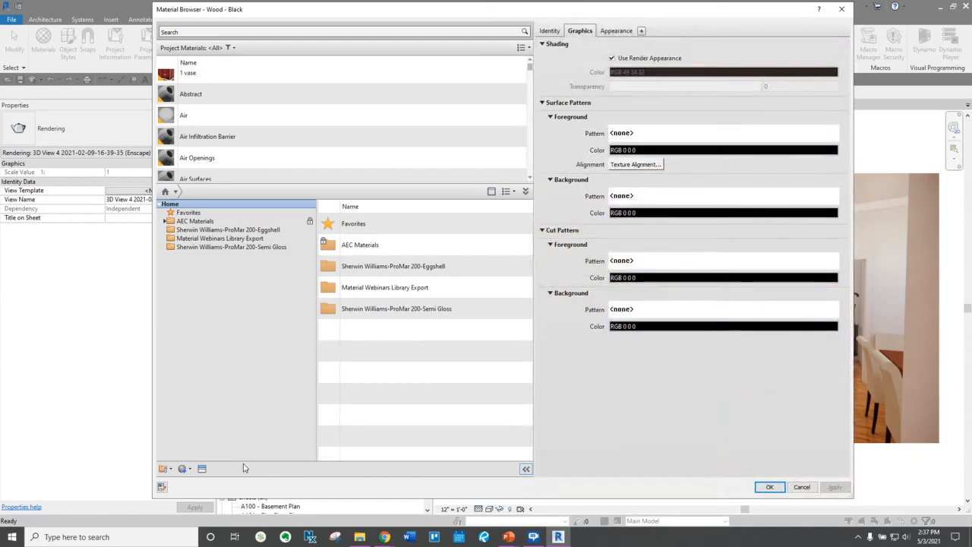
Browse the existing library files in the Revit Materials Webinar folder, and leave without opening any of them.
{"action": "left_click", "coordinate": [171, 469]}
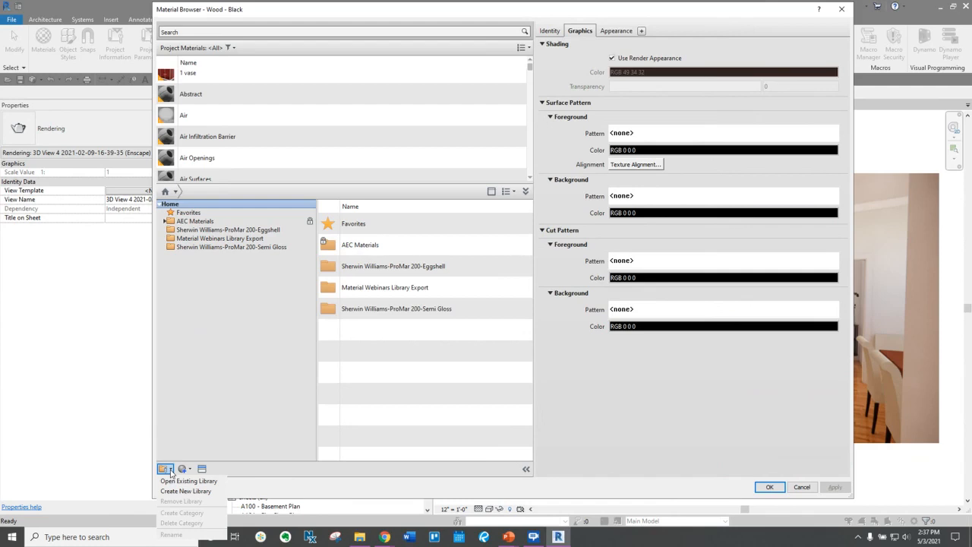
{"action": "left_click", "coordinate": [183, 481]}
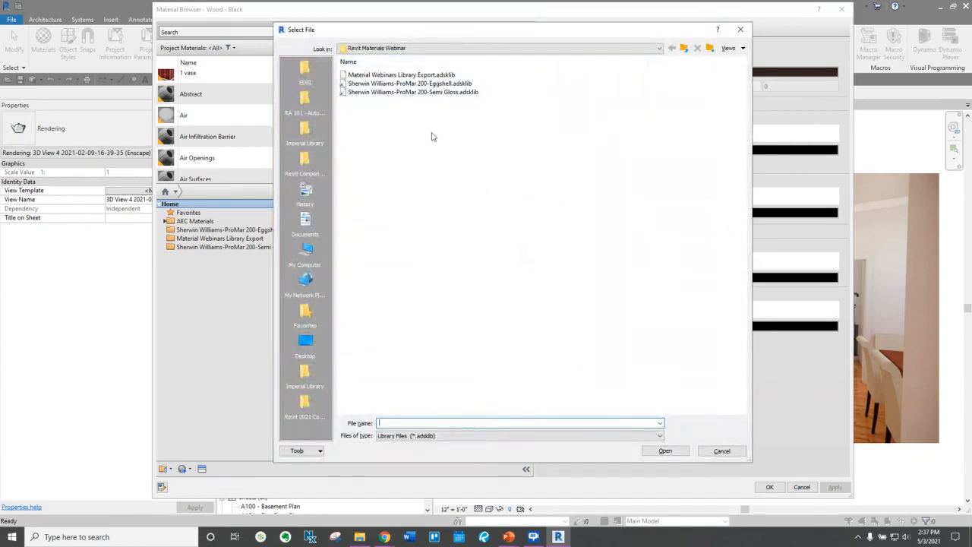
{"action": "left_click", "coordinate": [427, 93]}
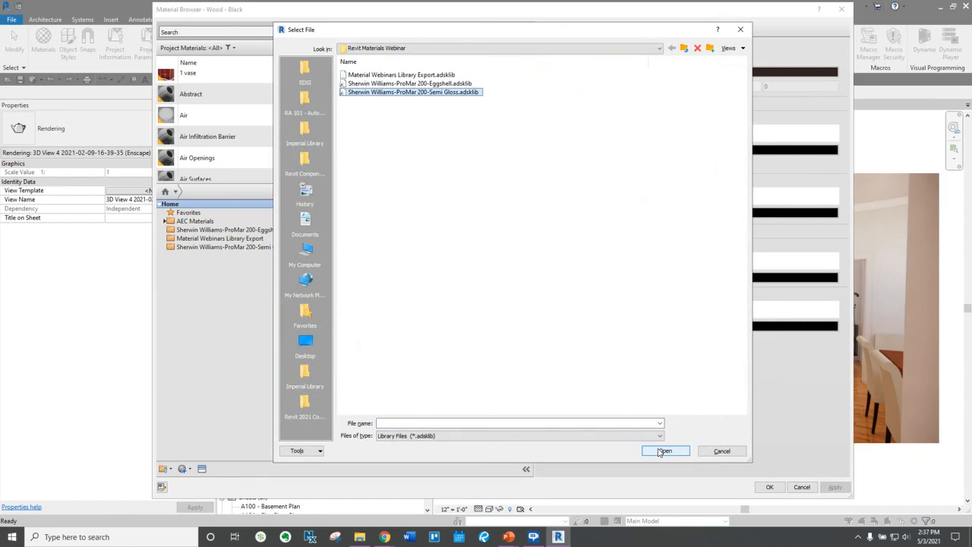
{"action": "left_click", "coordinate": [721, 451]}
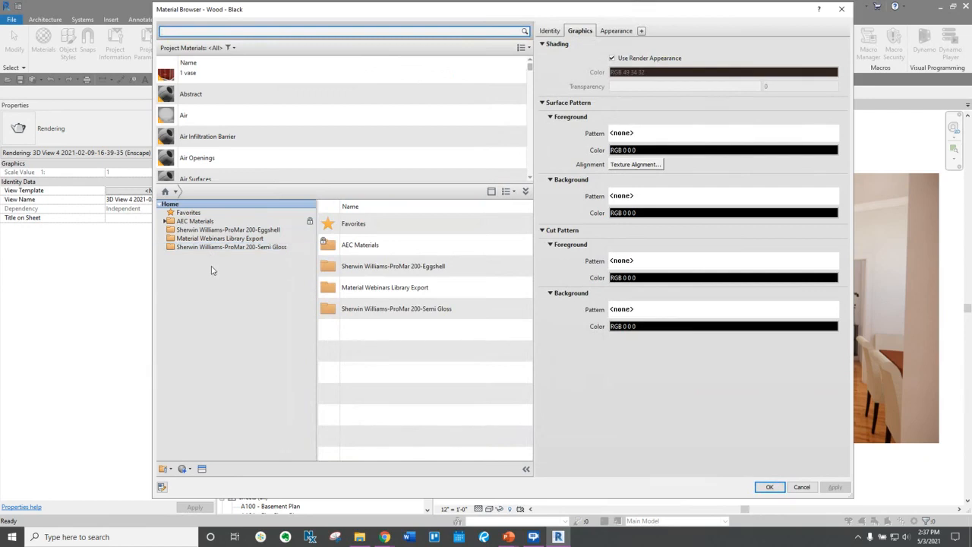
Create a new material library named Material Webinar 2 in the Revit Materials Webinar folder.
{"action": "left_click", "coordinate": [163, 468]}
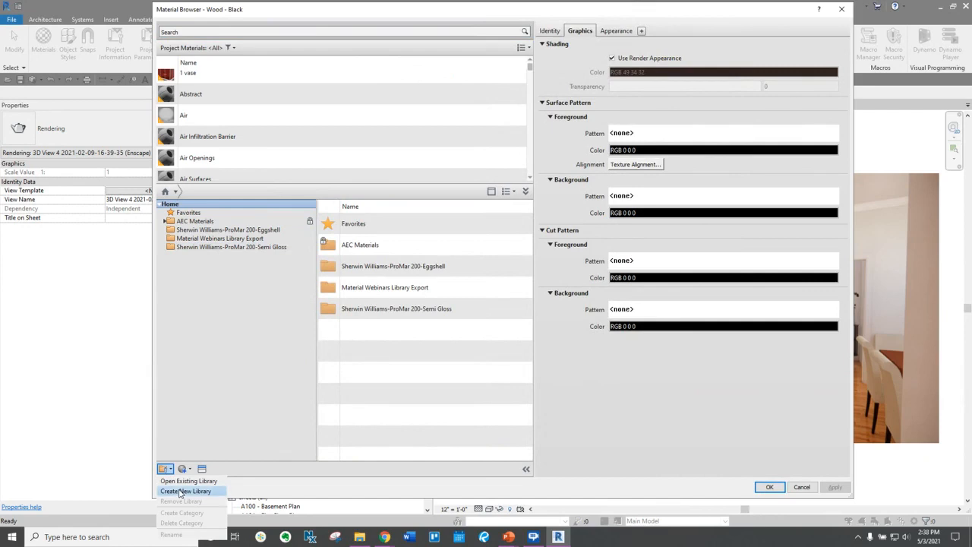
{"action": "left_click", "coordinate": [180, 493]}
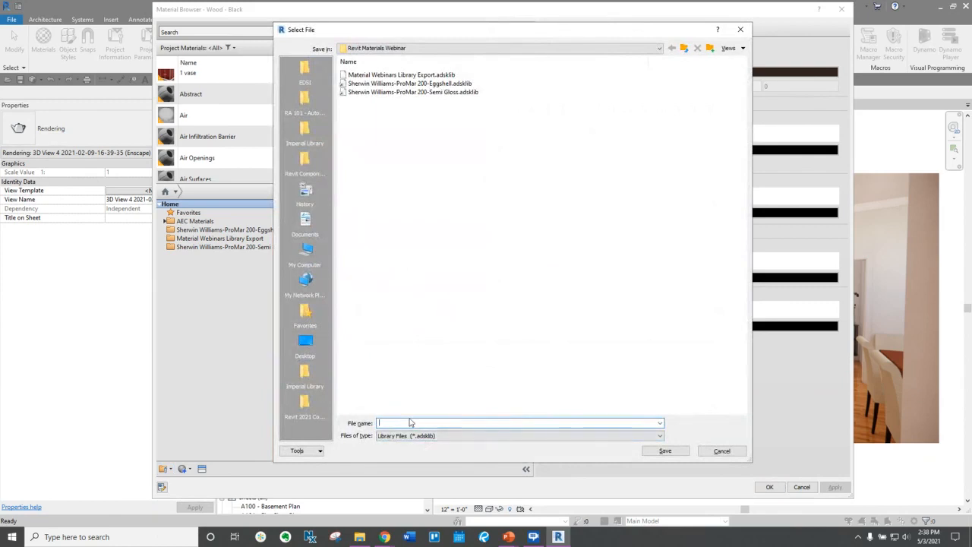
{"action": "type", "text": "Material We"}
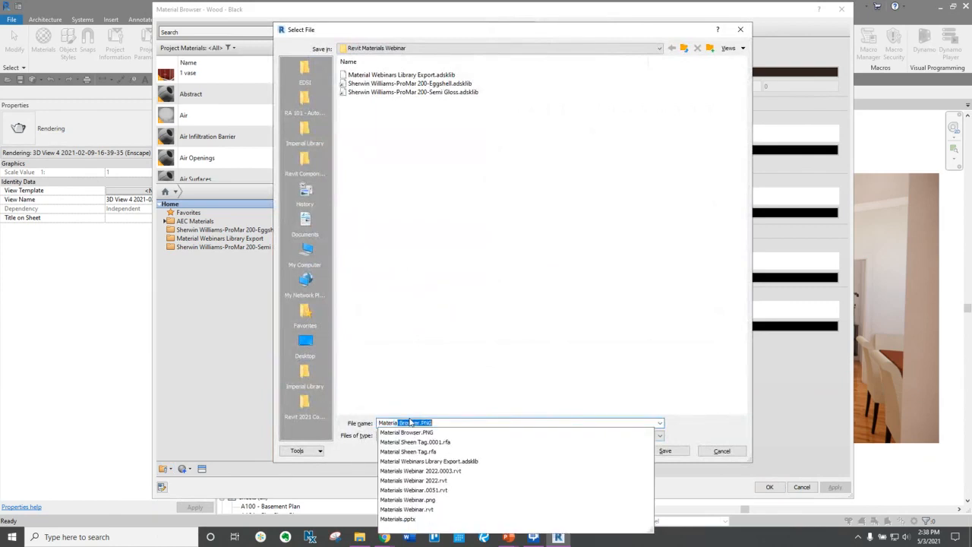
{"action": "type", "text": "binar 2"}
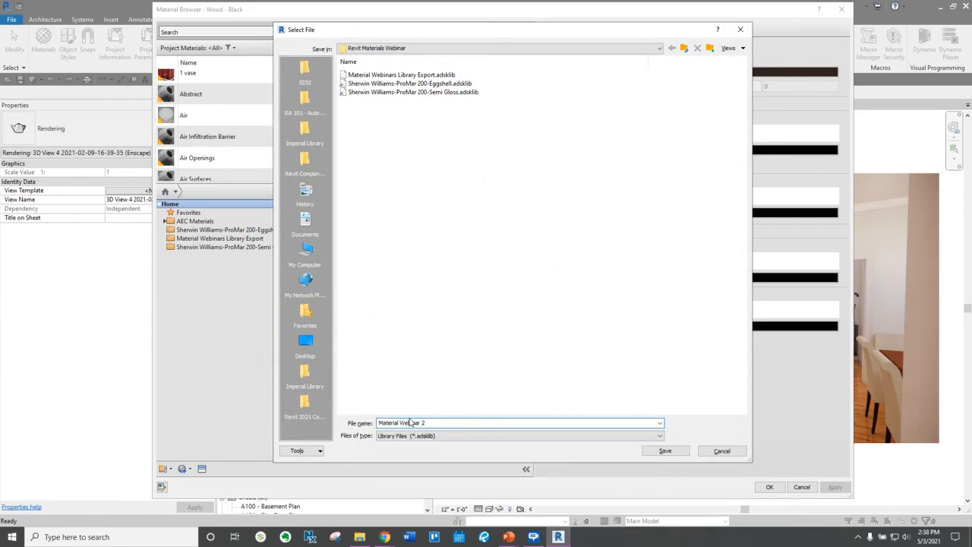
{"action": "left_click", "coordinate": [675, 452]}
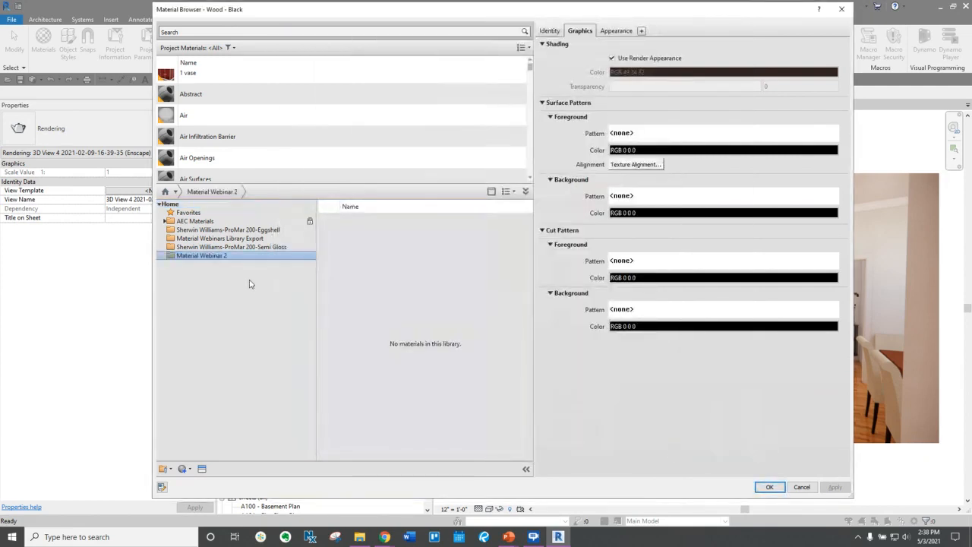
Add the project material Air to the Material Webinar 2 library.
{"action": "left_click", "coordinate": [247, 260]}
{"action": "scroll", "coordinate": [226, 128], "scroll_direction": "down", "scroll_amount": 1}
{"action": "left_click", "coordinate": [224, 108]}
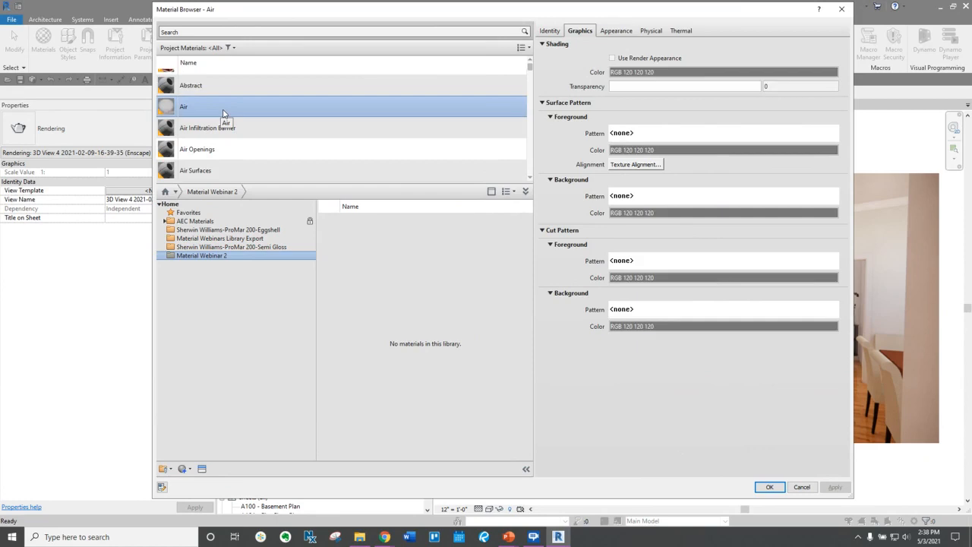
{"action": "right_click", "coordinate": [224, 113]}
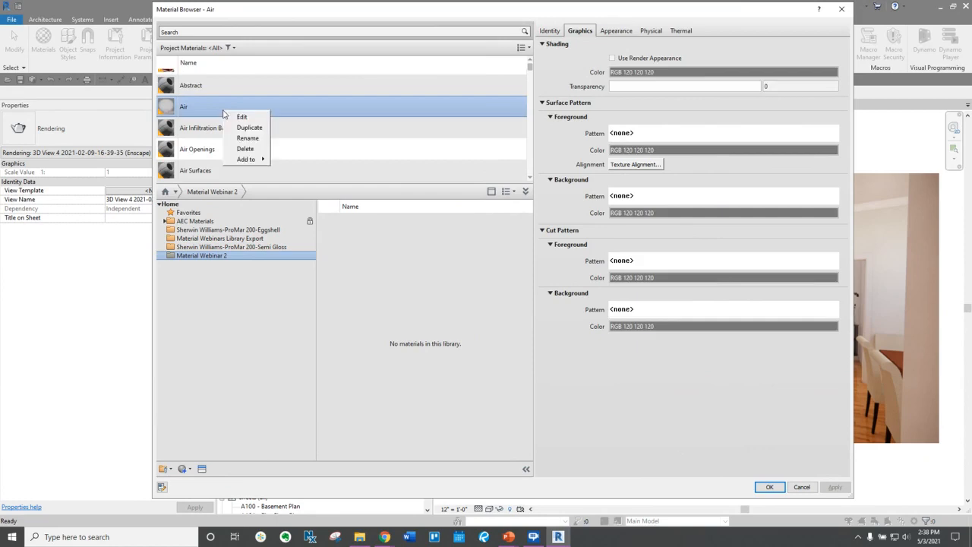
{"action": "mouse_move", "coordinate": [263, 162]}
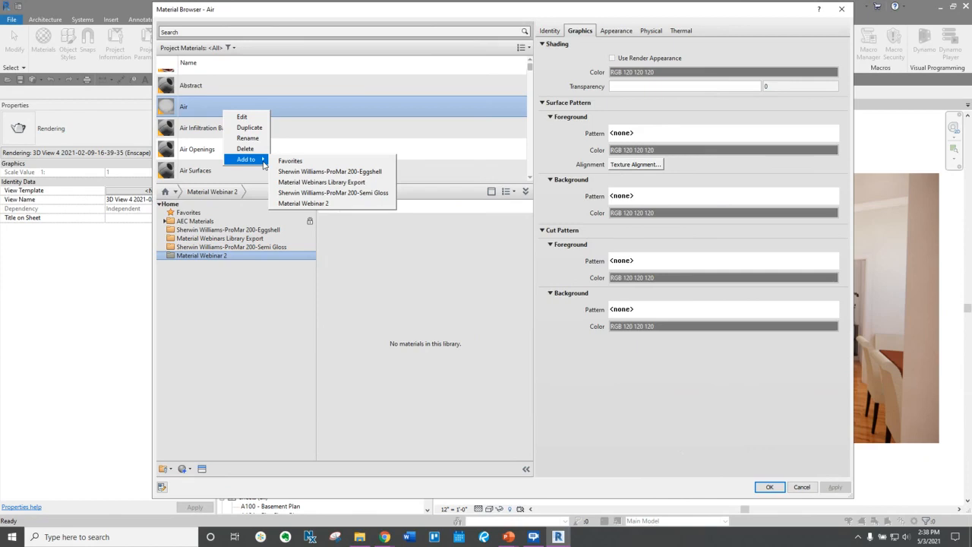
{"action": "left_click", "coordinate": [296, 204]}
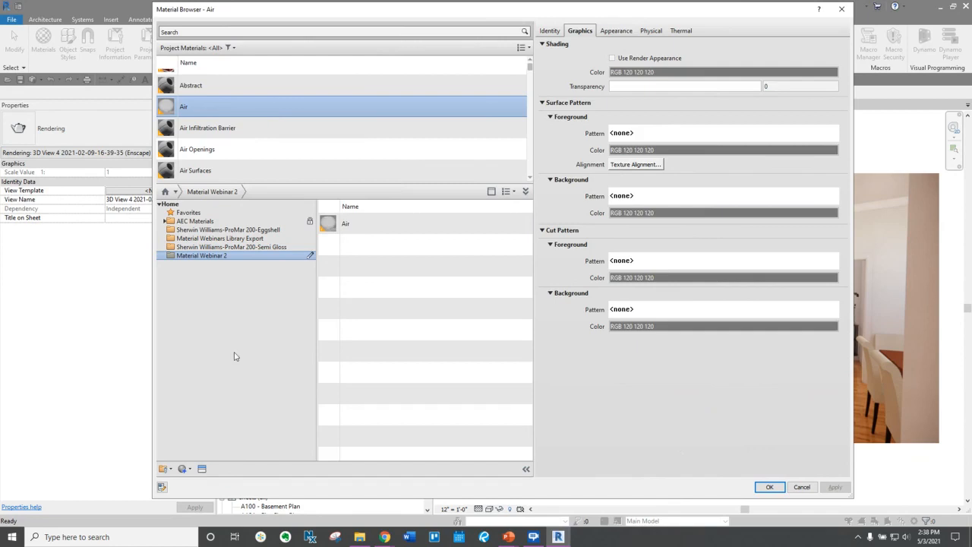
Review the library management options, the options for creating or duplicating a material, and the commands available for the Air material.
{"action": "left_click", "coordinate": [166, 469]}
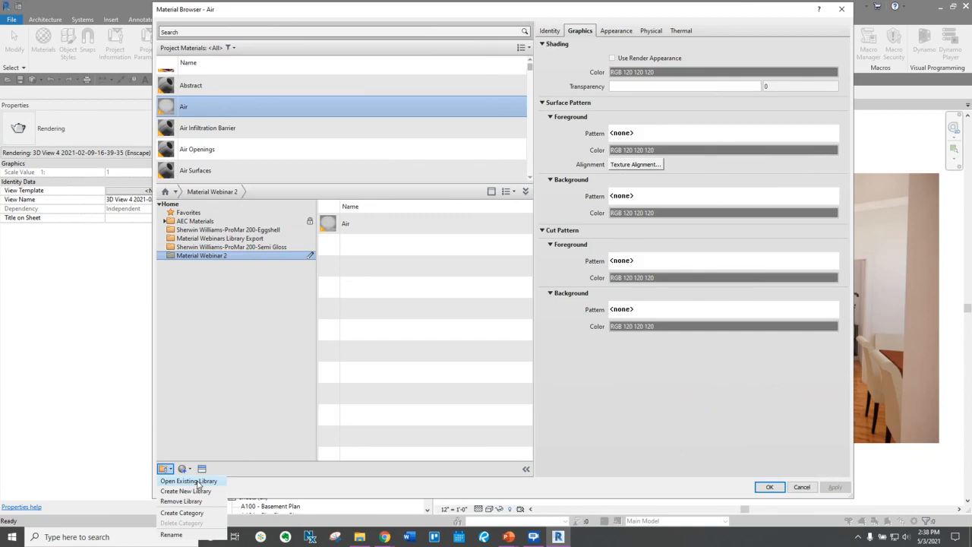
{"action": "left_click", "coordinate": [210, 395]}
{"action": "left_click", "coordinate": [190, 469]}
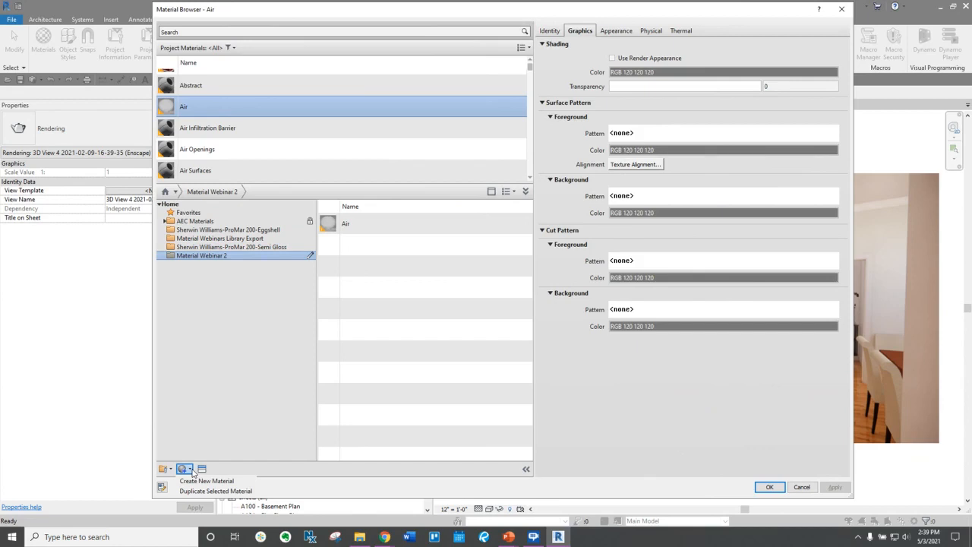
{"action": "right_click", "coordinate": [182, 107]}
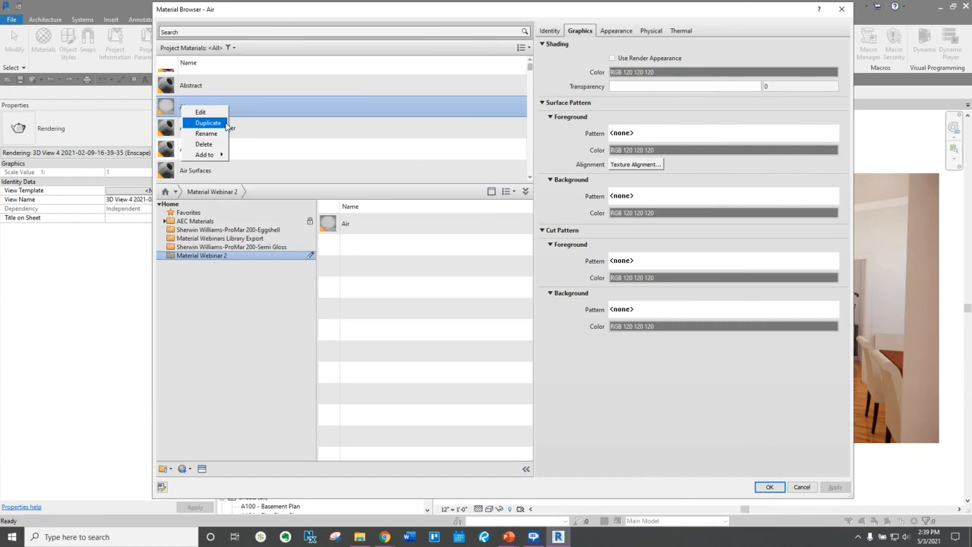
{"action": "left_click", "coordinate": [240, 375]}
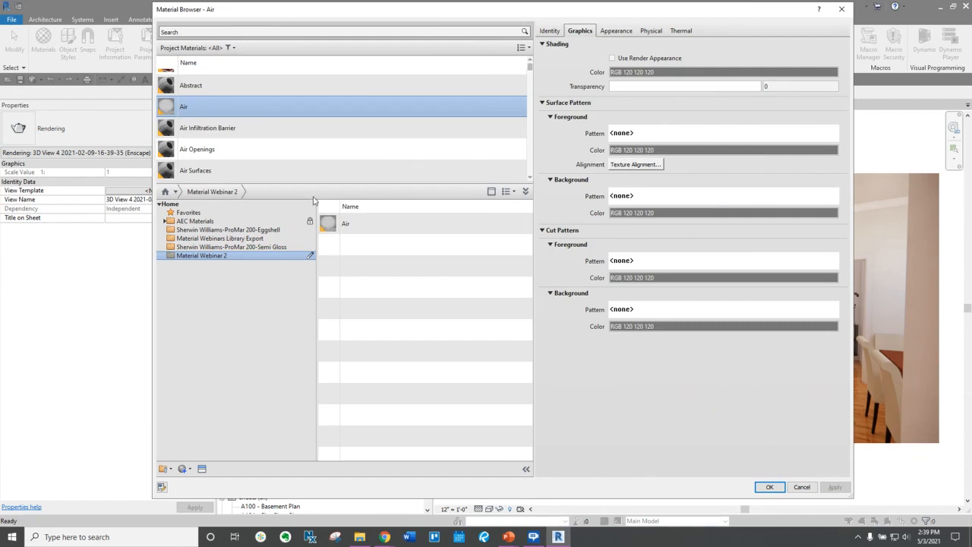
Open the Asset Browser, examine the Favorites and Autodesk Physical Assets libraries with their asset aspects, and close it.
{"action": "left_click", "coordinate": [201, 469]}
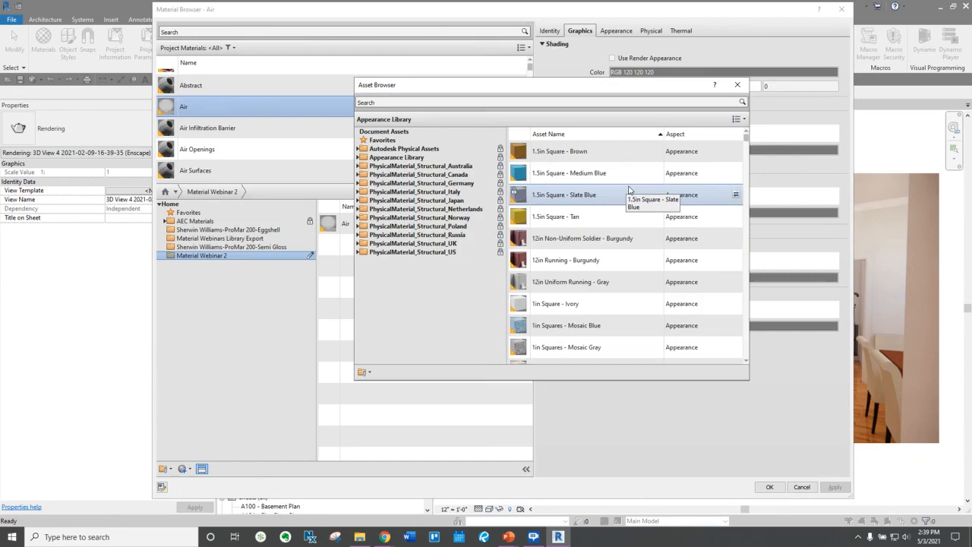
{"action": "left_click", "coordinate": [384, 141]}
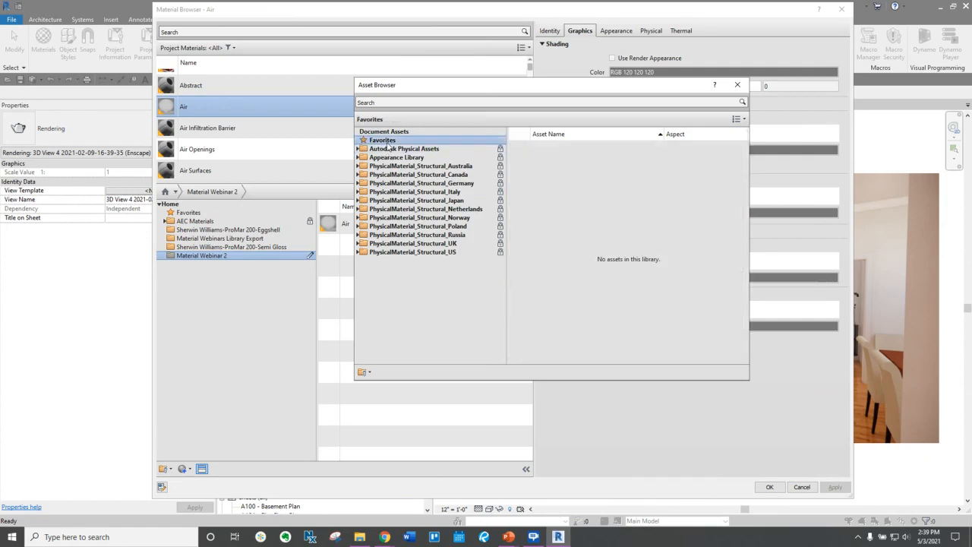
{"action": "left_click", "coordinate": [386, 149]}
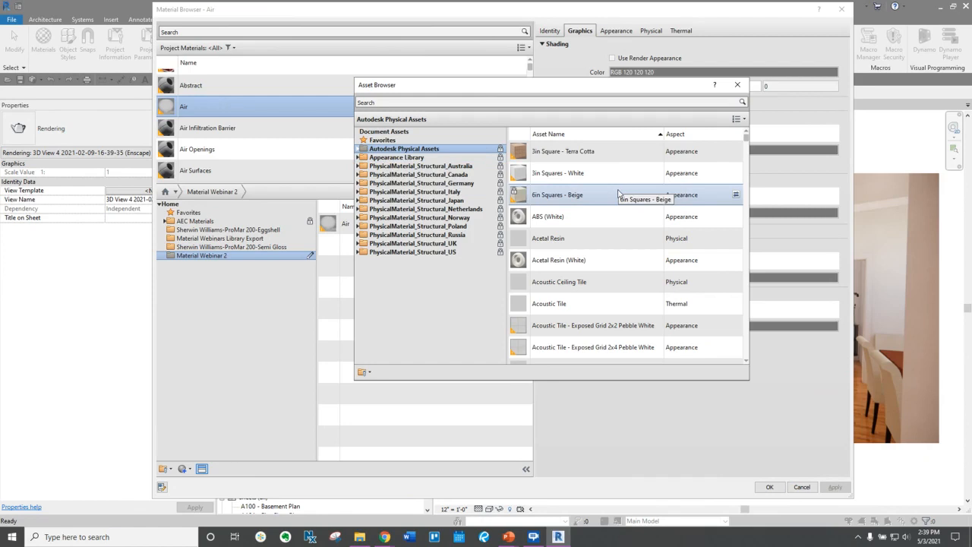
{"action": "scroll", "coordinate": [619, 195], "scroll_direction": "down", "scroll_amount": 8}
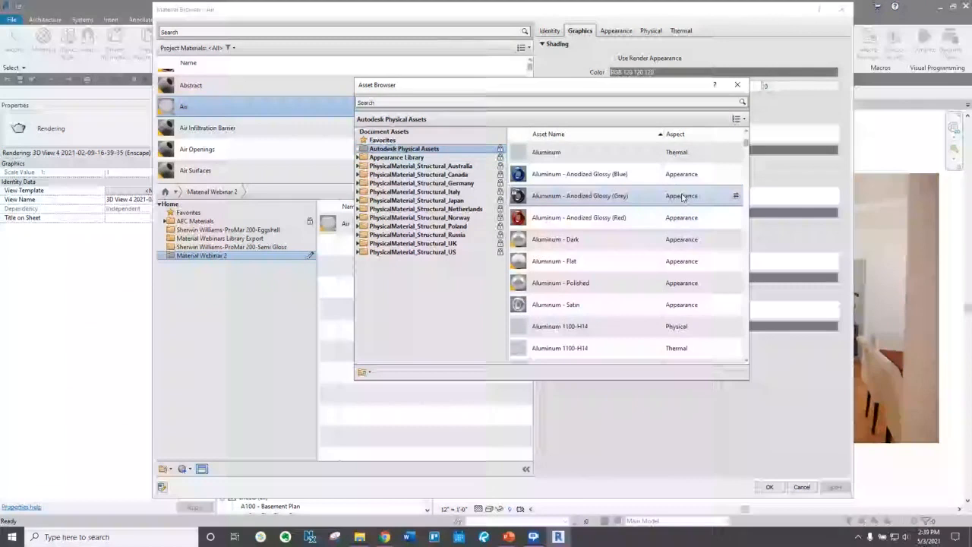
{"action": "scroll", "coordinate": [682, 196], "scroll_direction": "down", "scroll_amount": 5}
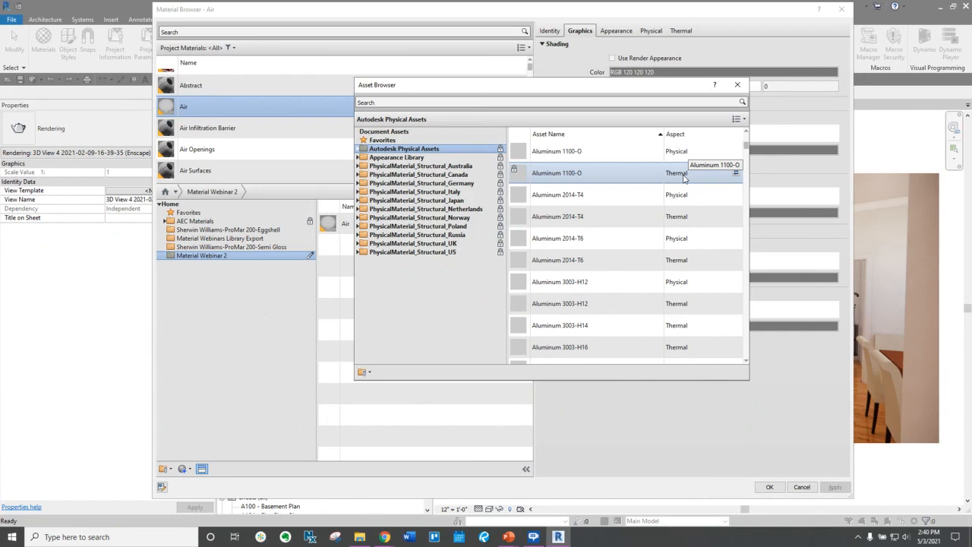
{"action": "left_click", "coordinate": [738, 84]}
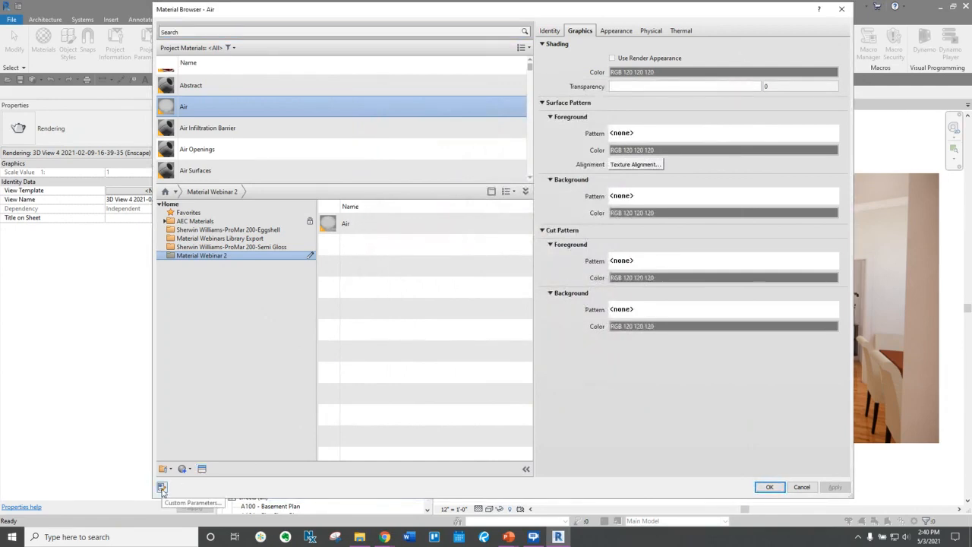
Review the custom material parameters of Air, and close the Material Parameters dialog without changes.
{"action": "left_click", "coordinate": [162, 488]}
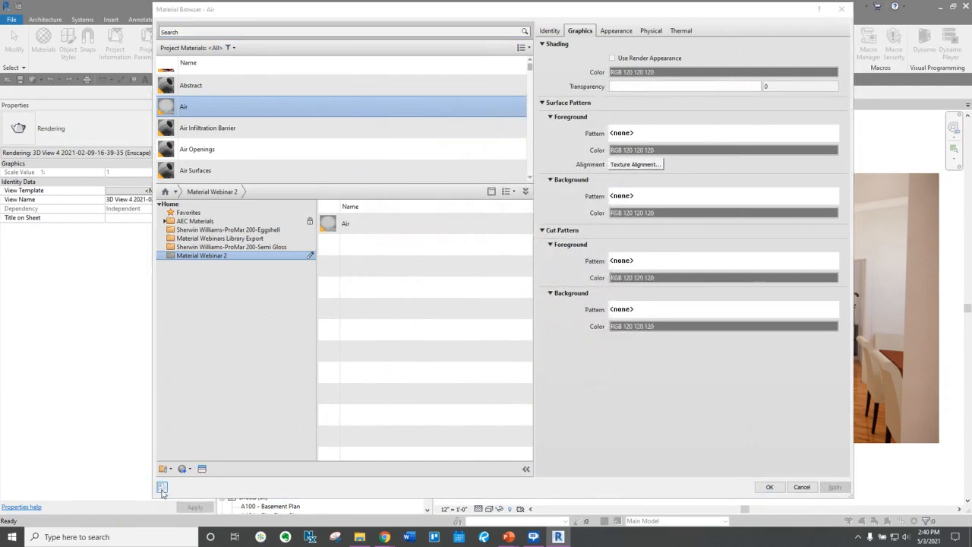
{"action": "left_click_drag", "start_coordinate": [483, 314], "coordinate": [619, 350]}
{"action": "left_click_drag", "start_coordinate": [517, 326], "coordinate": [323, 324]}
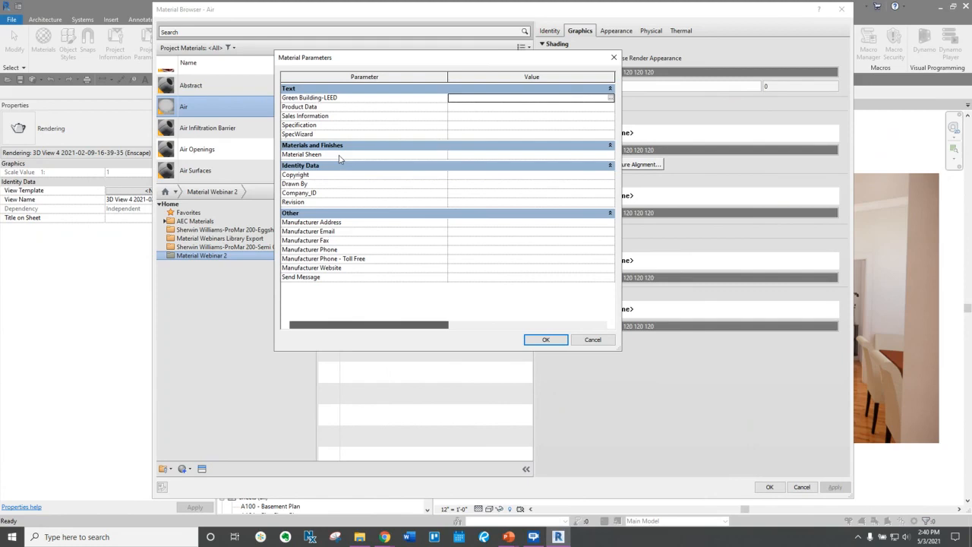
{"action": "left_click", "coordinate": [593, 340]}
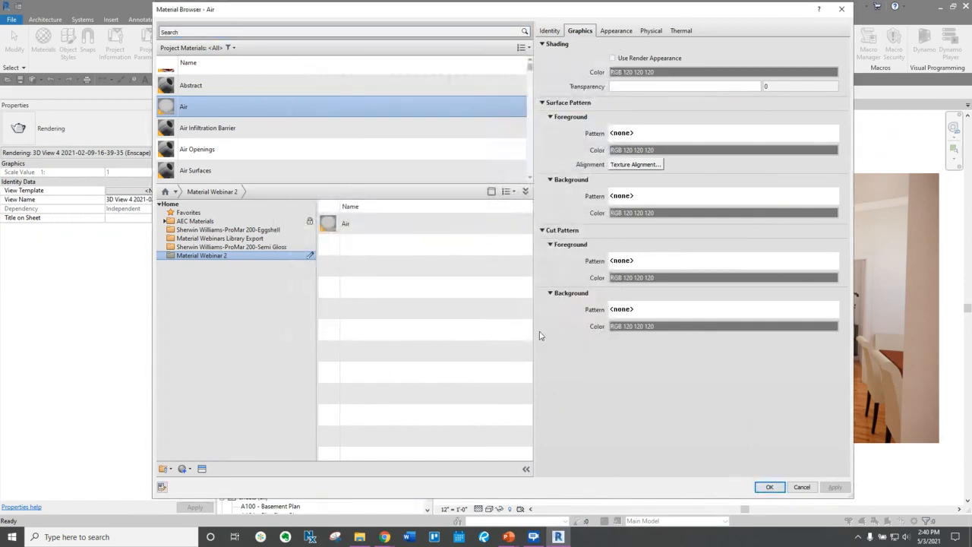
Widen the material editor and review Air's identity data, including its name, descriptive, product and annotation information.
{"action": "left_click_drag", "start_coordinate": [533, 335], "coordinate": [502, 334]}
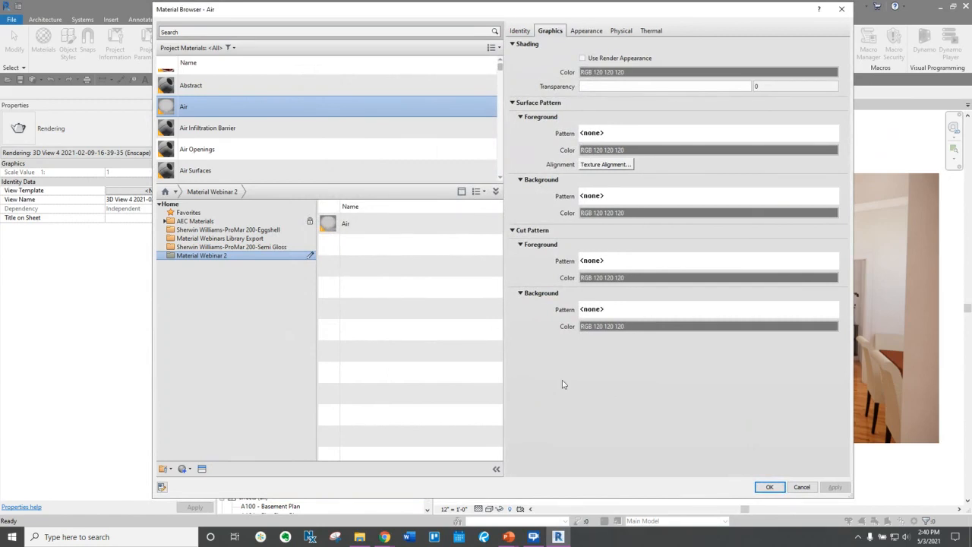
{"action": "left_click", "coordinate": [520, 33]}
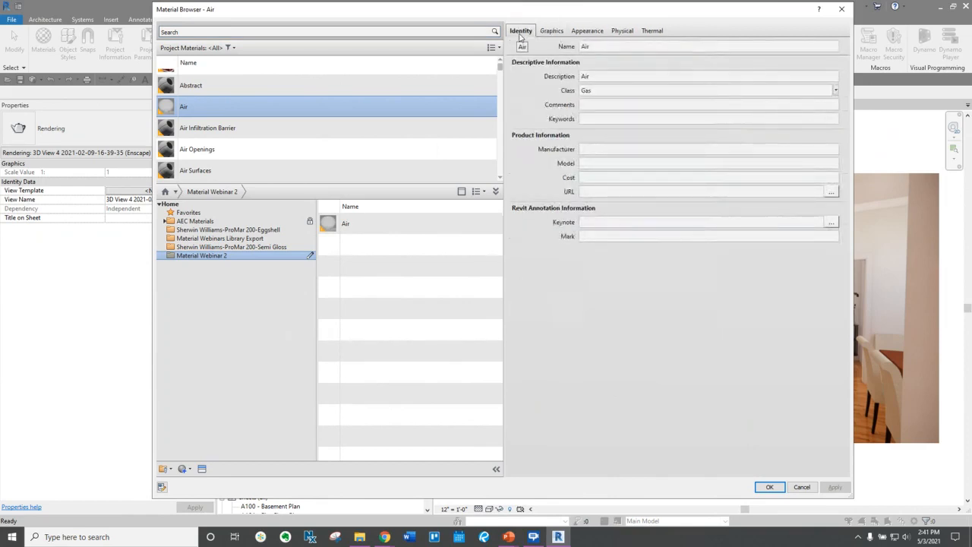
{"action": "left_click", "coordinate": [612, 46]}
{"action": "left_click", "coordinate": [612, 47]}
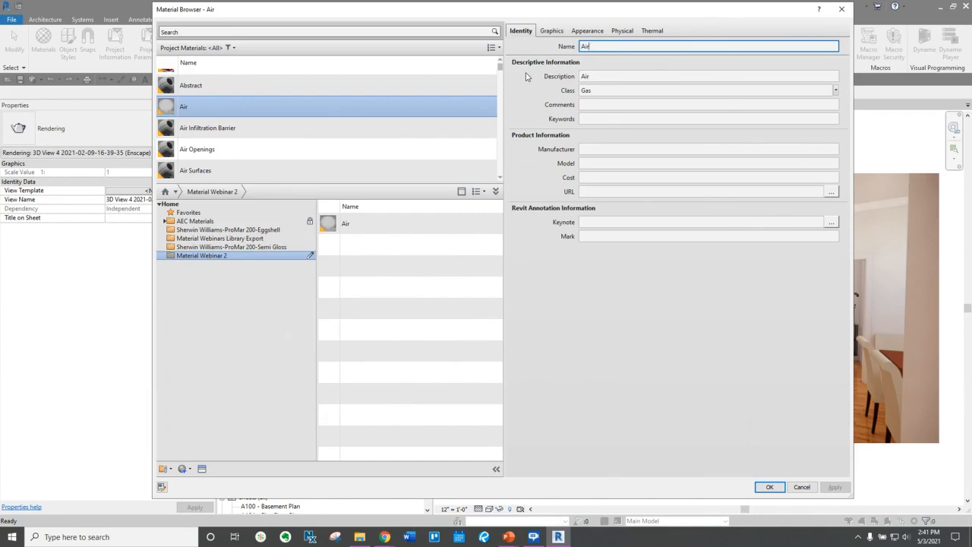
{"action": "left_click", "coordinate": [563, 78]}
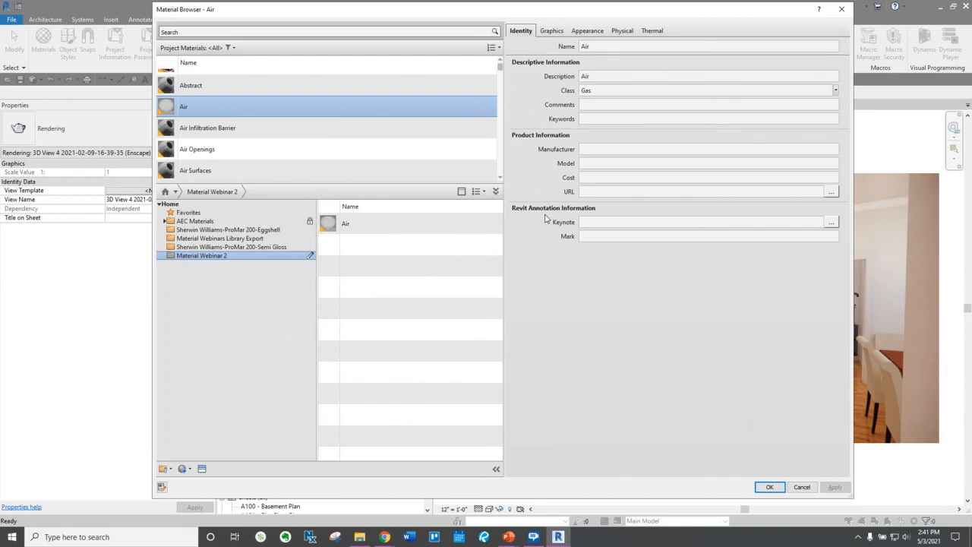
Turn on Use Render Appearance for Air's shading, and expand the Information section of its Clear - Light appearance asset.
{"action": "left_click", "coordinate": [548, 31]}
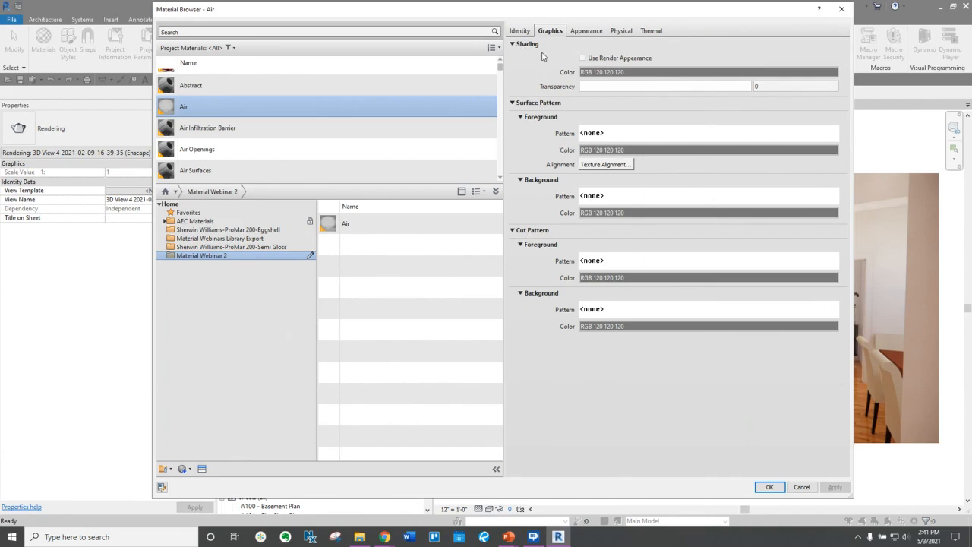
{"action": "left_click", "coordinate": [604, 59]}
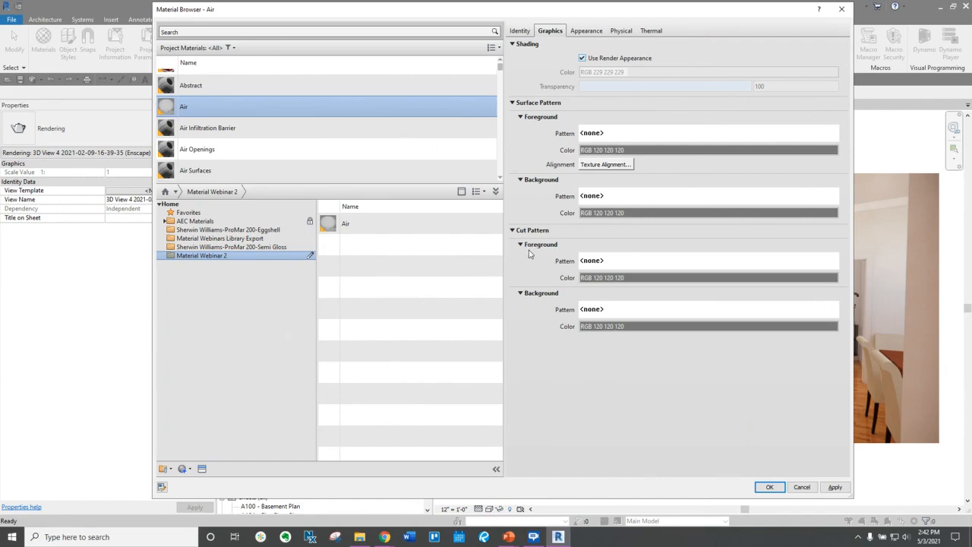
{"action": "left_click", "coordinate": [590, 32]}
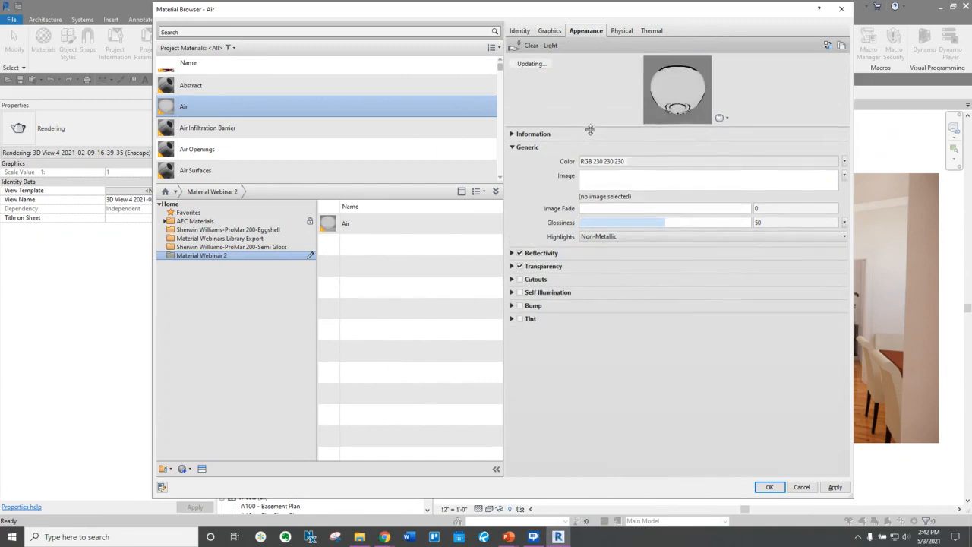
{"action": "left_click", "coordinate": [512, 162]}
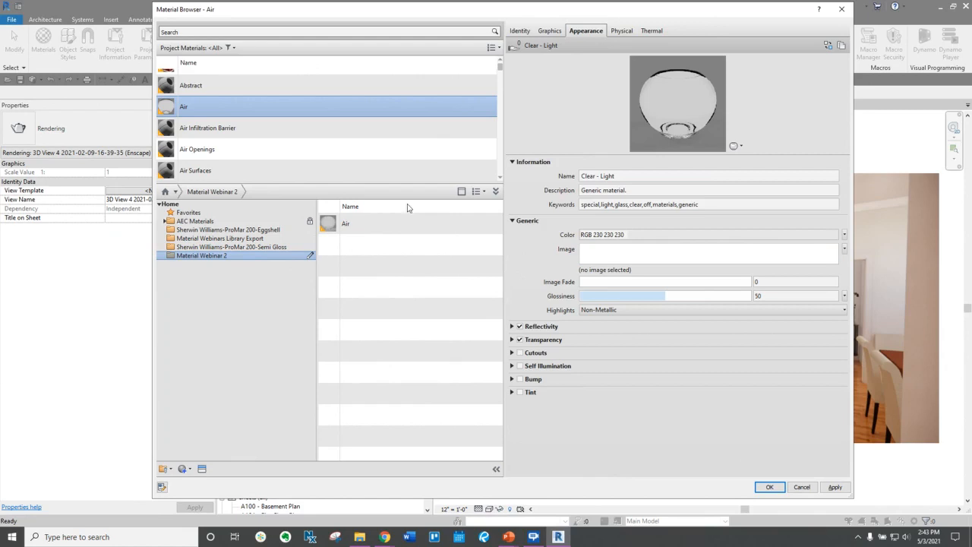
Search the project materials for "siding" and select the Siding, Clapboard material.
{"action": "scroll", "coordinate": [319, 104], "scroll_direction": "down", "scroll_amount": 2}
{"action": "left_click", "coordinate": [233, 31]}
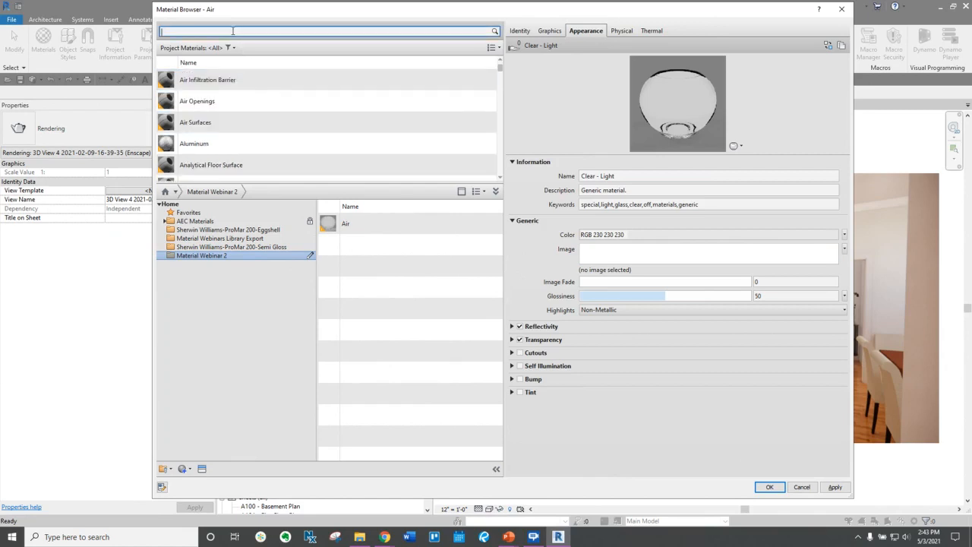
{"action": "type", "text": "siding"}
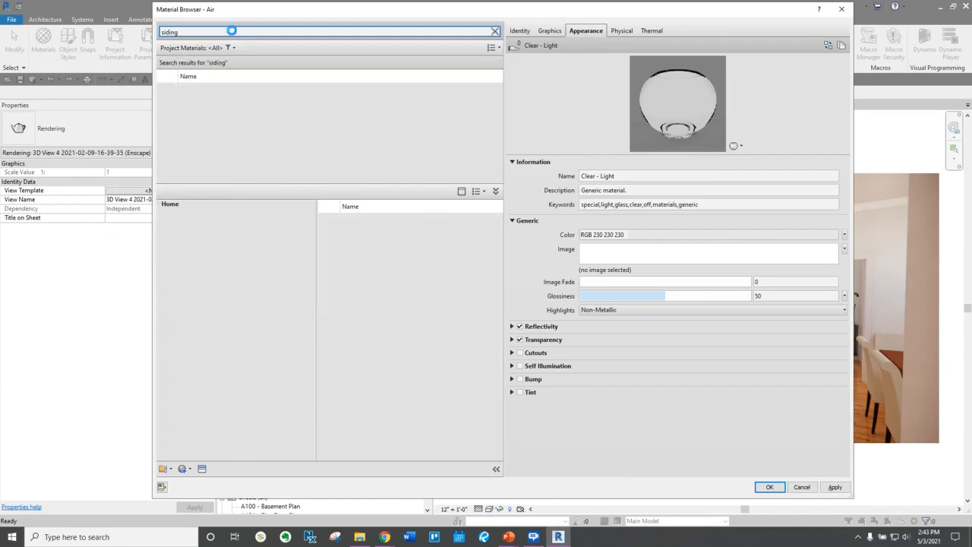
{"action": "left_click", "coordinate": [223, 96]}
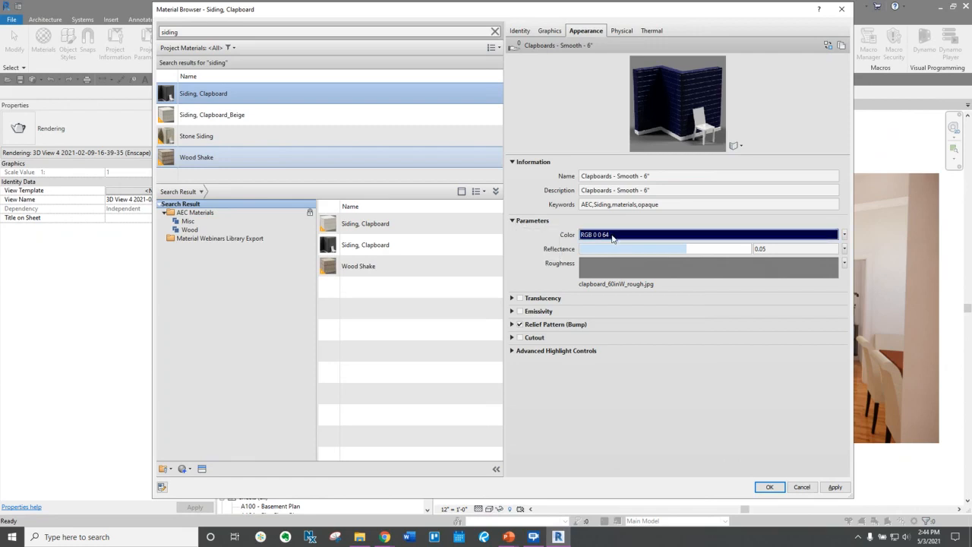
Review the roughness image, Relief Pattern (Bump) and Advanced Highlight Controls of the Clapboards - Smooth - 6" appearance asset.
{"action": "mouse_move", "coordinate": [615, 267]}
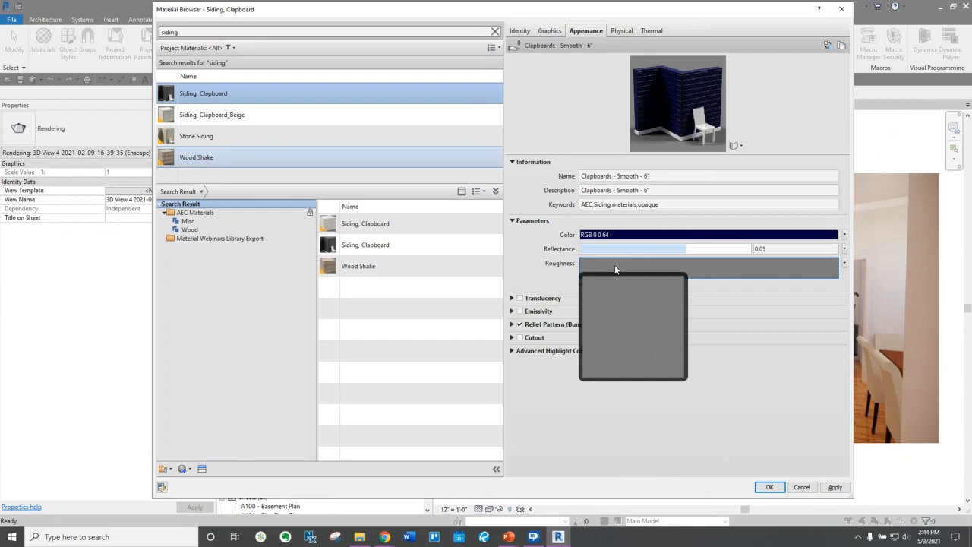
{"action": "left_click", "coordinate": [512, 325]}
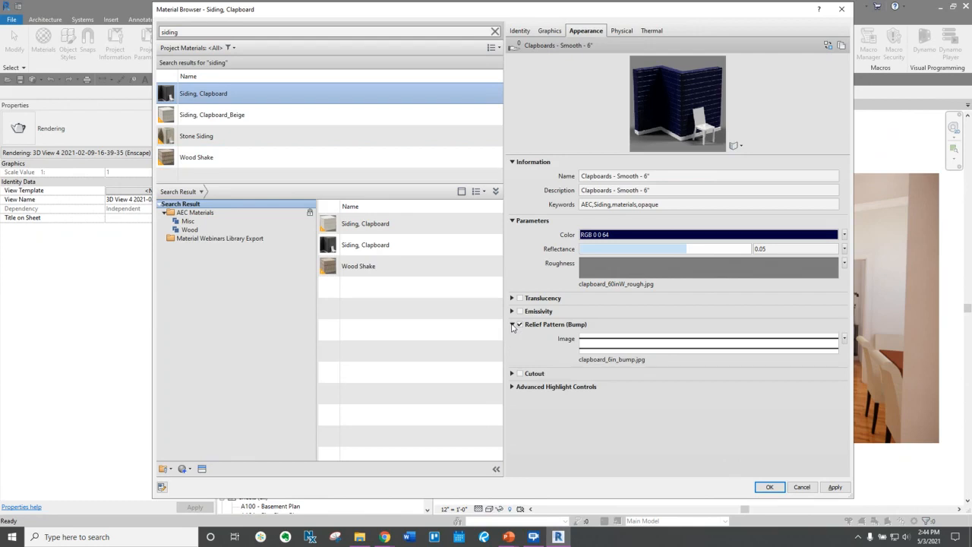
{"action": "left_click", "coordinate": [512, 387]}
{"action": "left_click", "coordinate": [512, 388]}
Examine the position, sample size and repeat settings of the bump and roughness textures, closing the Texture Editor without changes.
{"action": "left_click", "coordinate": [627, 343]}
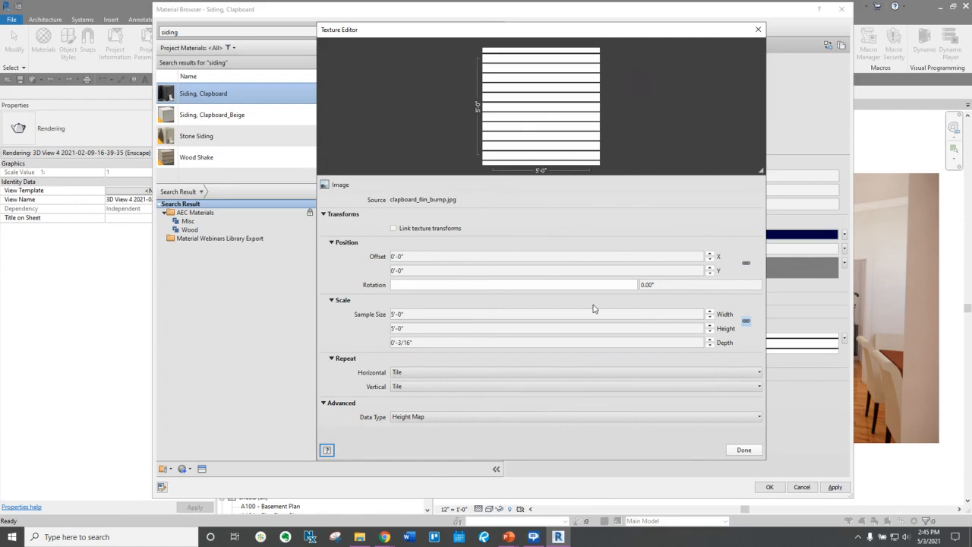
{"action": "left_click", "coordinate": [511, 314]}
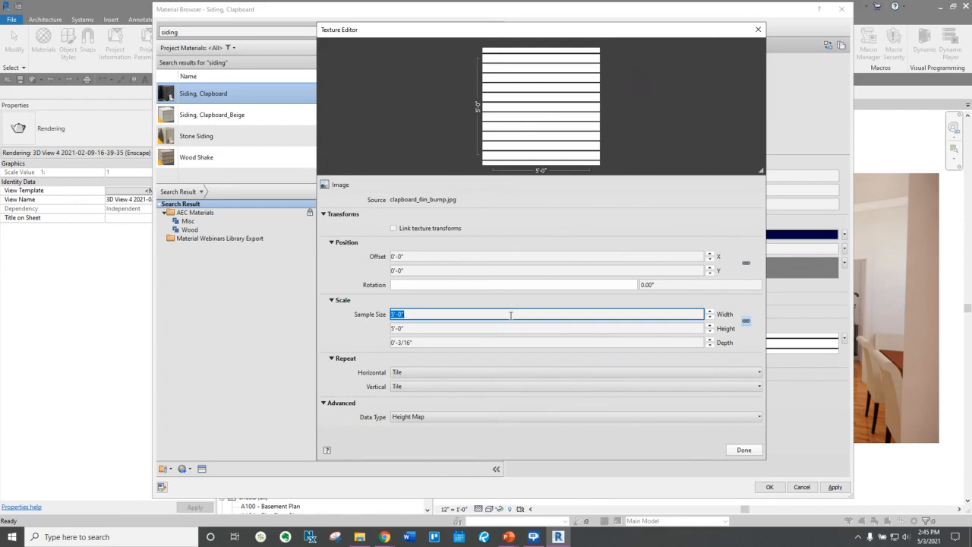
{"action": "left_click", "coordinate": [743, 451]}
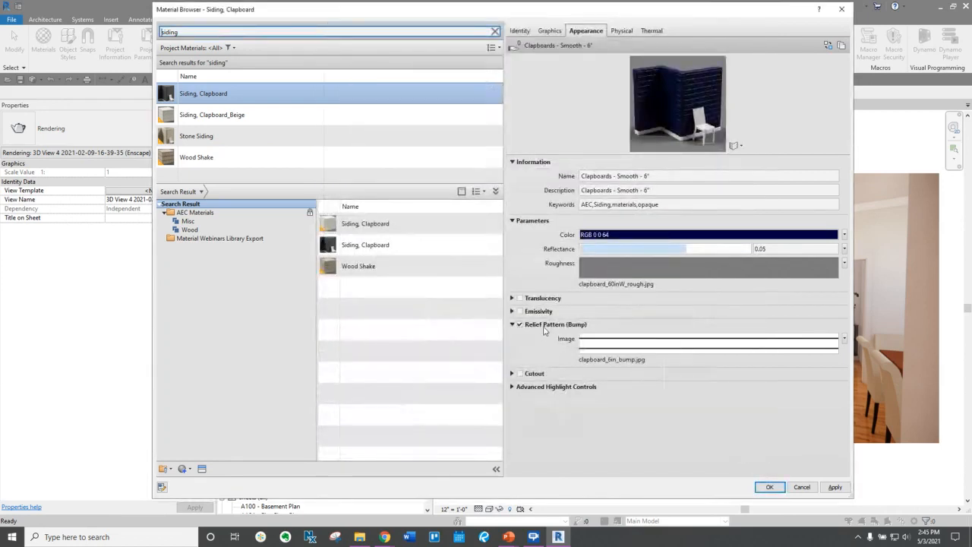
{"action": "left_click", "coordinate": [599, 269]}
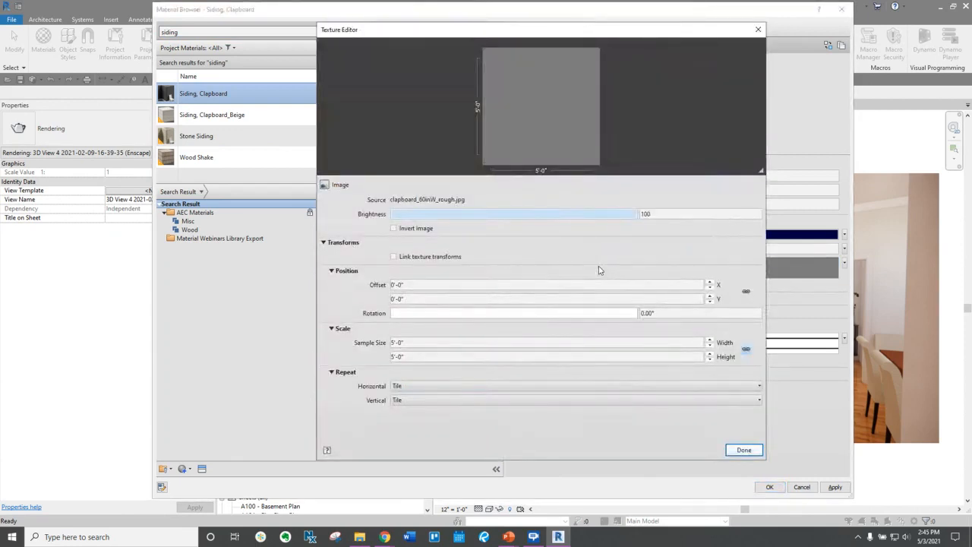
{"action": "left_click", "coordinate": [422, 343]}
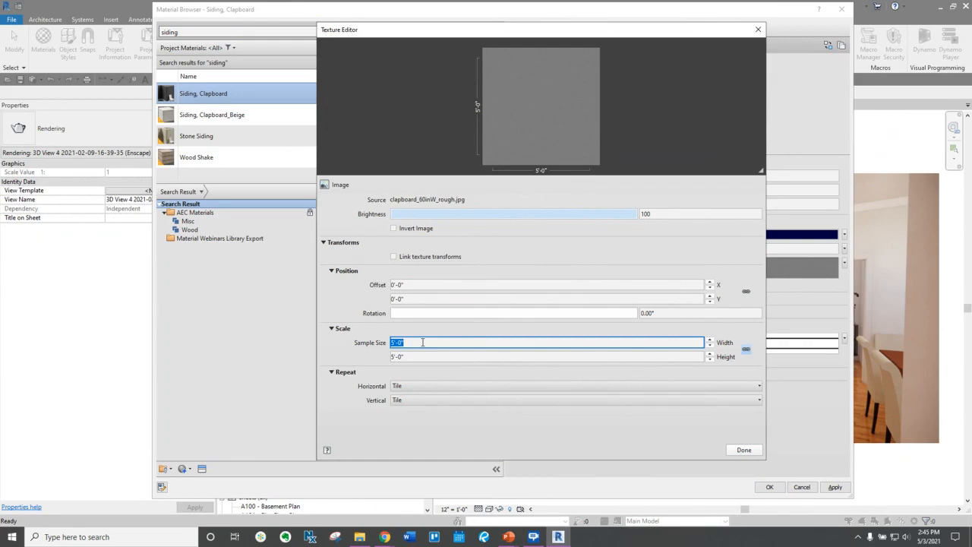
{"action": "left_click", "coordinate": [744, 449]}
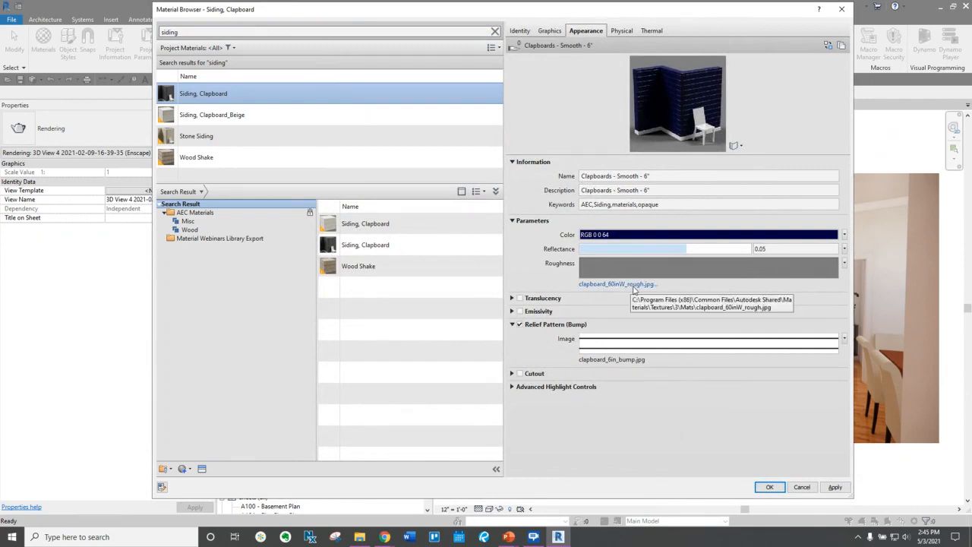
Replace the relief pattern image with clapboard_4in_bump and enlarge the appearance preview.
{"action": "left_click", "coordinate": [624, 362]}
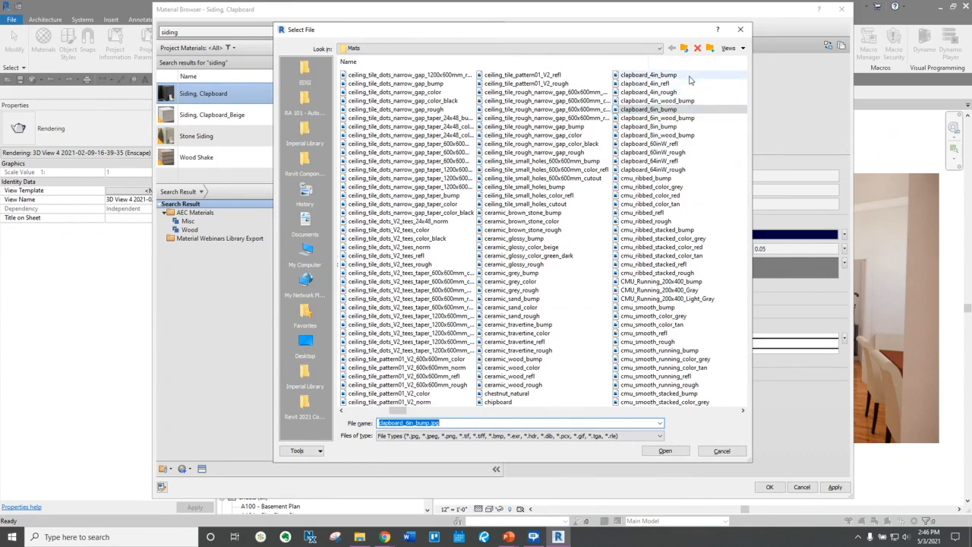
{"action": "left_click", "coordinate": [665, 450]}
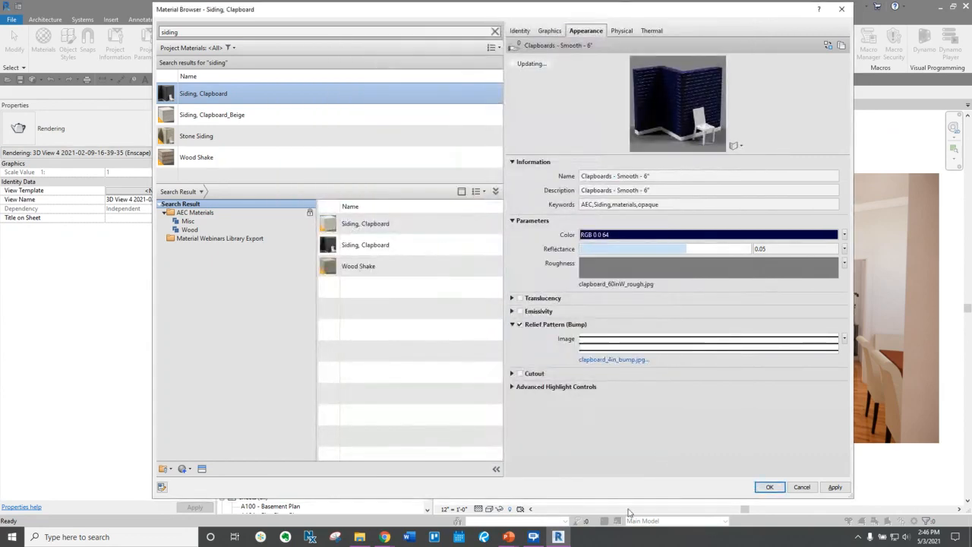
{"action": "left_click_drag", "start_coordinate": [682, 158], "coordinate": [686, 234]}
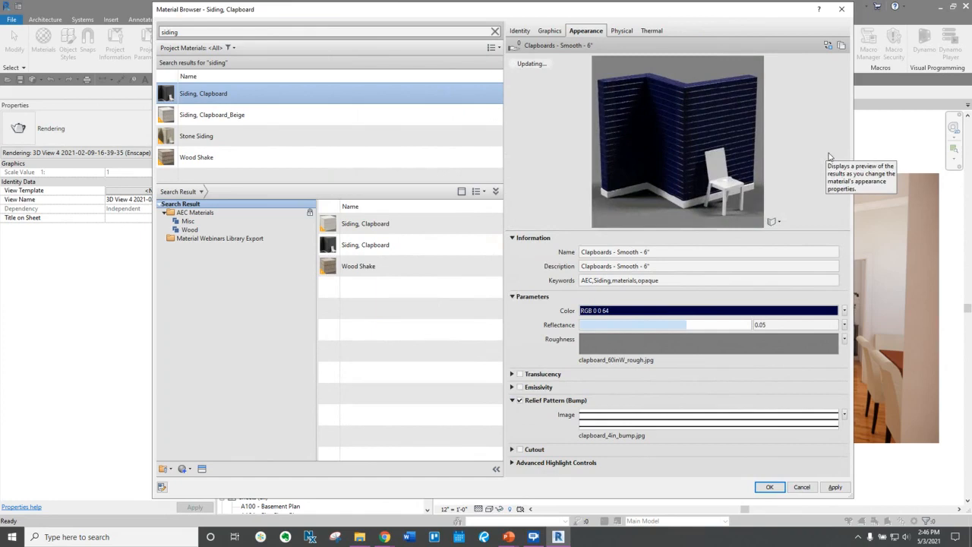
View the scene choices available for the appearance preview, keeping the Walls scene.
{"action": "left_click", "coordinate": [778, 221]}
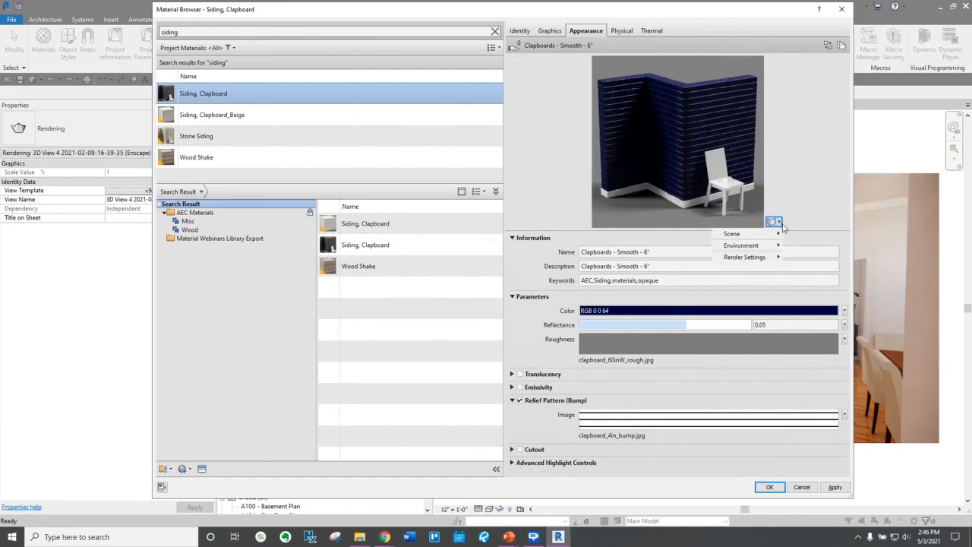
{"action": "mouse_move", "coordinate": [779, 236]}
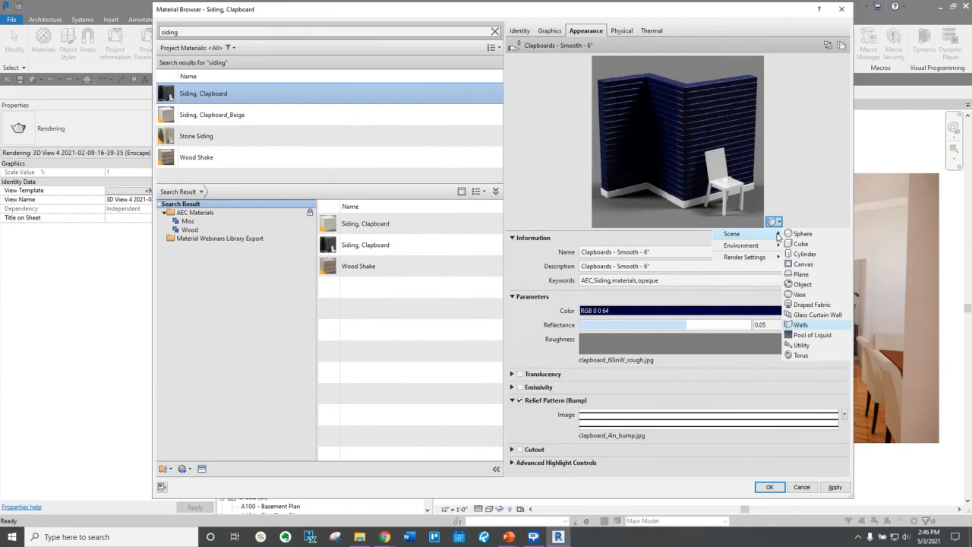
{"action": "left_click", "coordinate": [816, 169]}
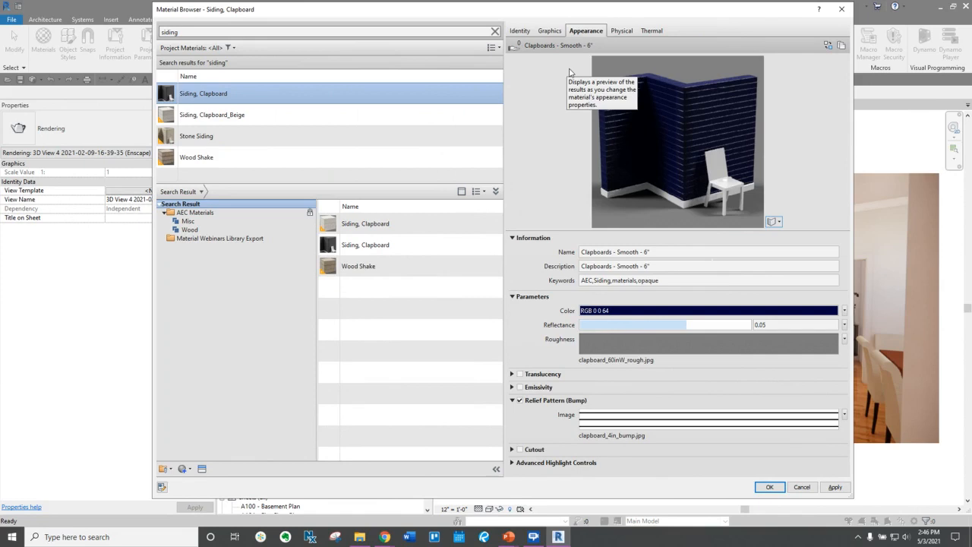
Duplicate Siding, Clapboard with its appearance color set to RGB 128 64 0, and compare the copy with the original material.
{"action": "right_click", "coordinate": [199, 101]}
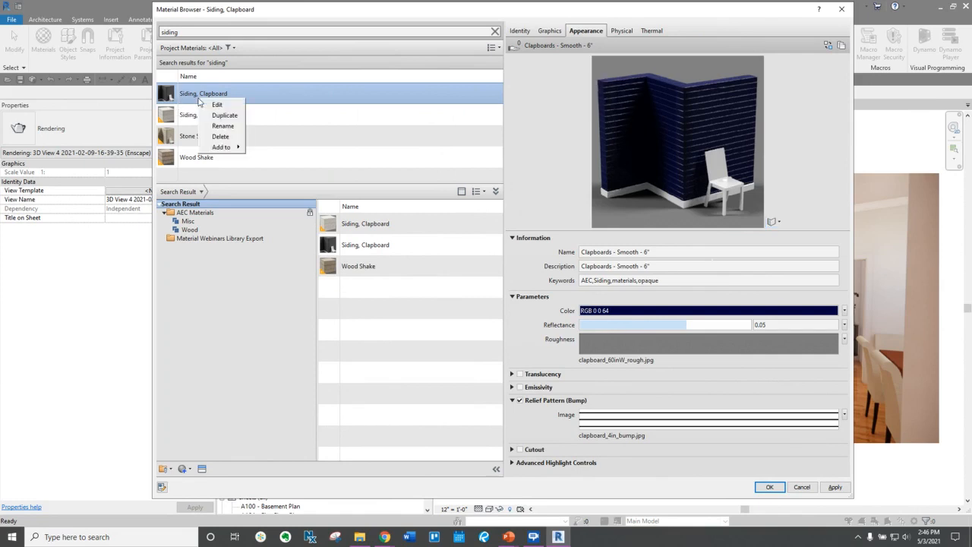
{"action": "left_click", "coordinate": [225, 117]}
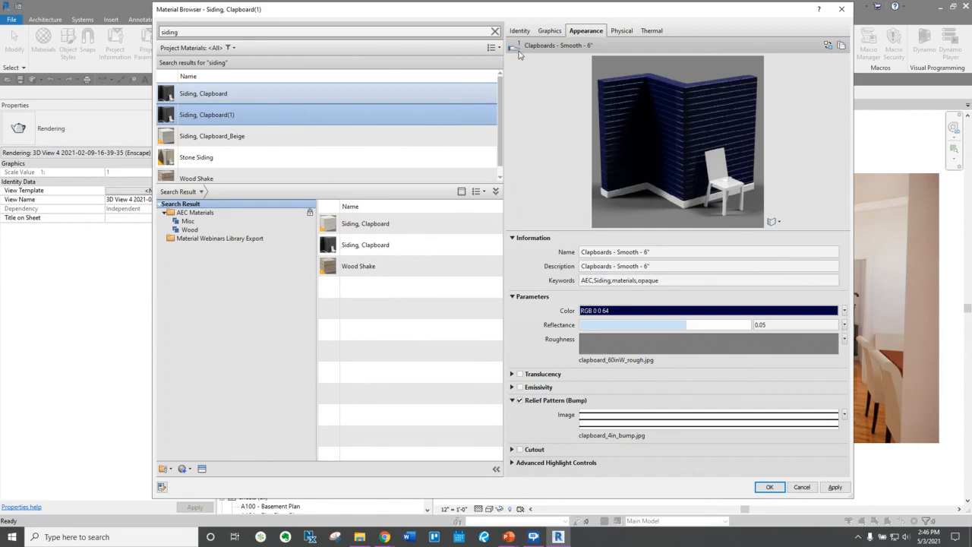
{"action": "left_click", "coordinate": [604, 310]}
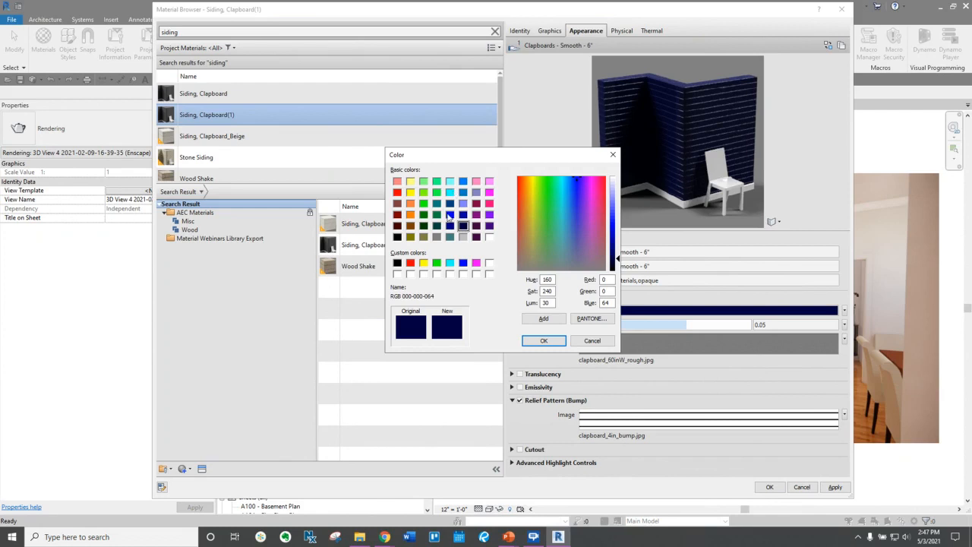
{"action": "left_click", "coordinate": [411, 226]}
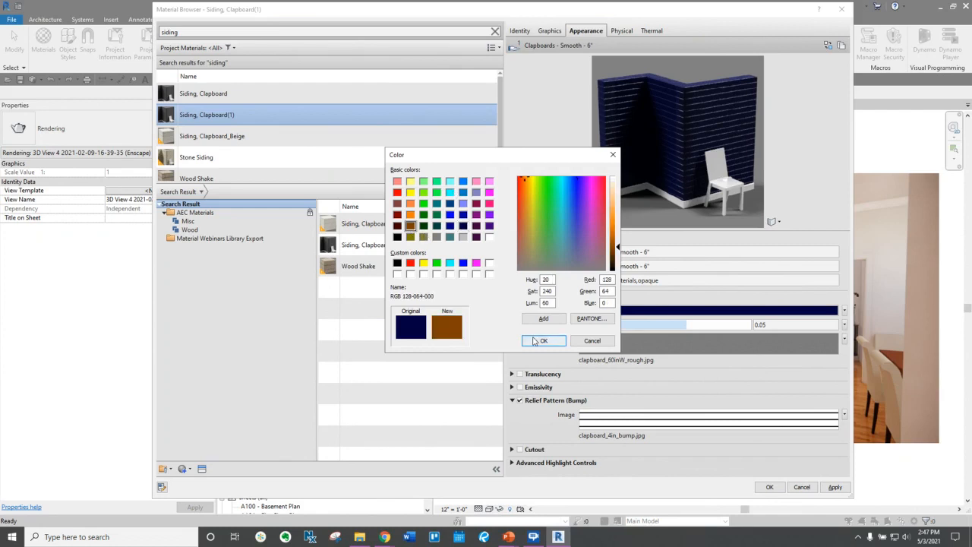
{"action": "left_click", "coordinate": [543, 341]}
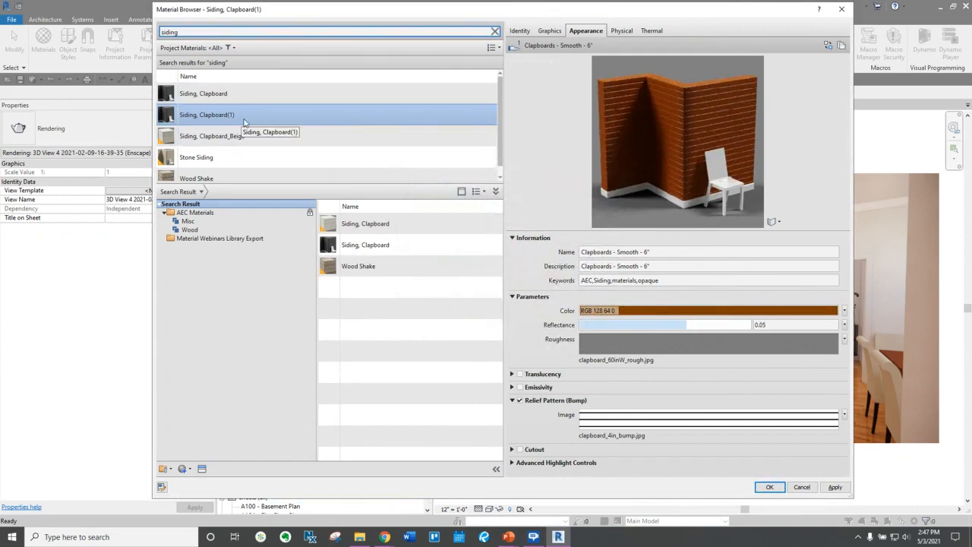
{"action": "left_click", "coordinate": [245, 96]}
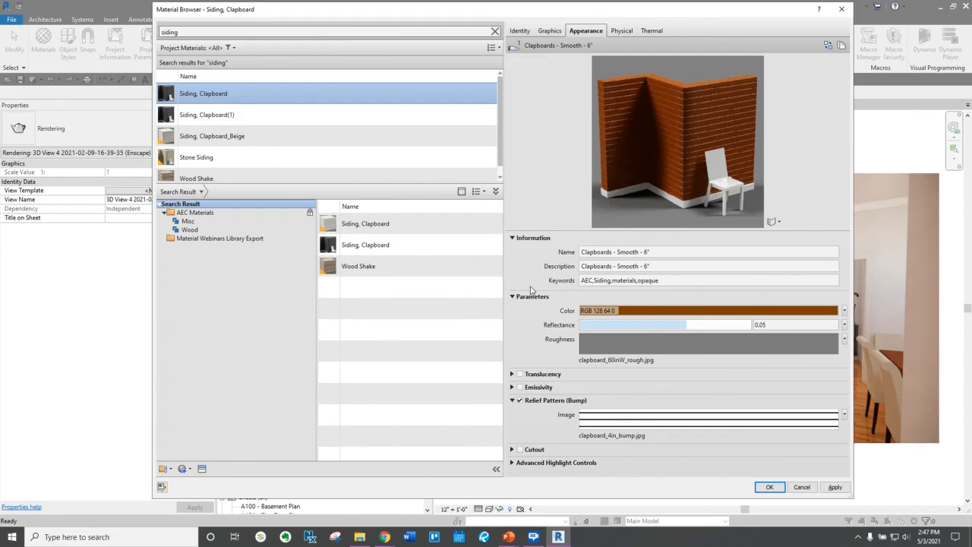
Duplicate the appearance asset of the copied siding material and set the new asset's color to RGB 0 0 64.
{"action": "left_click", "coordinate": [263, 115]}
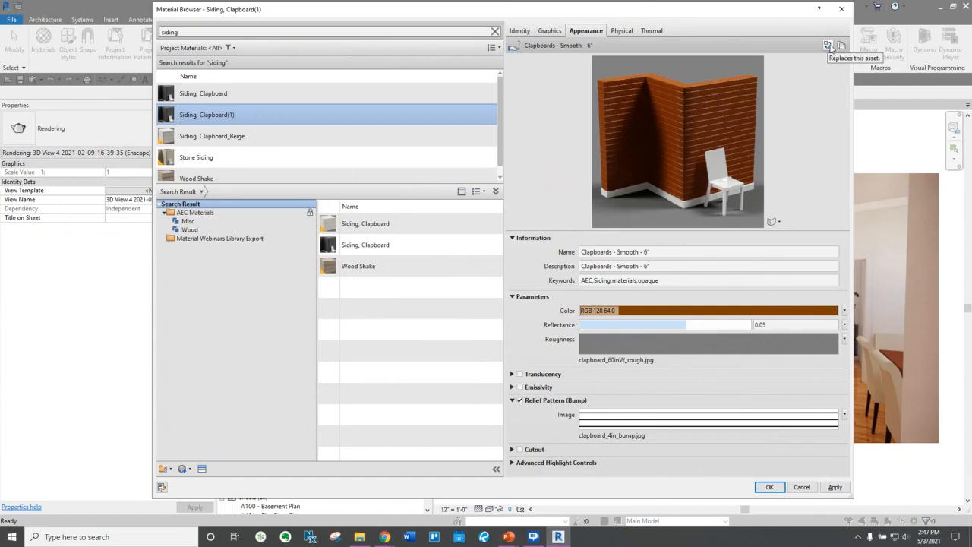
{"action": "left_click", "coordinate": [842, 46]}
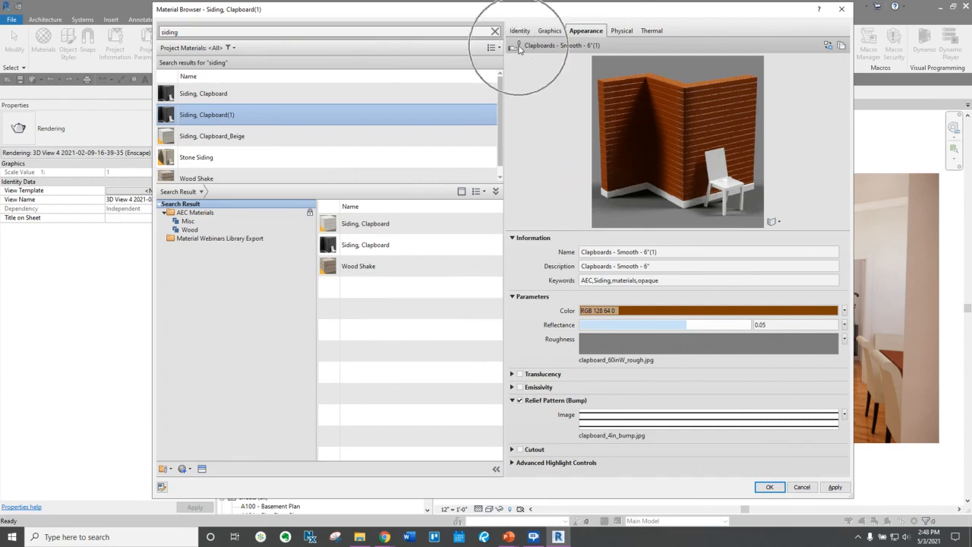
{"action": "left_click", "coordinate": [624, 313]}
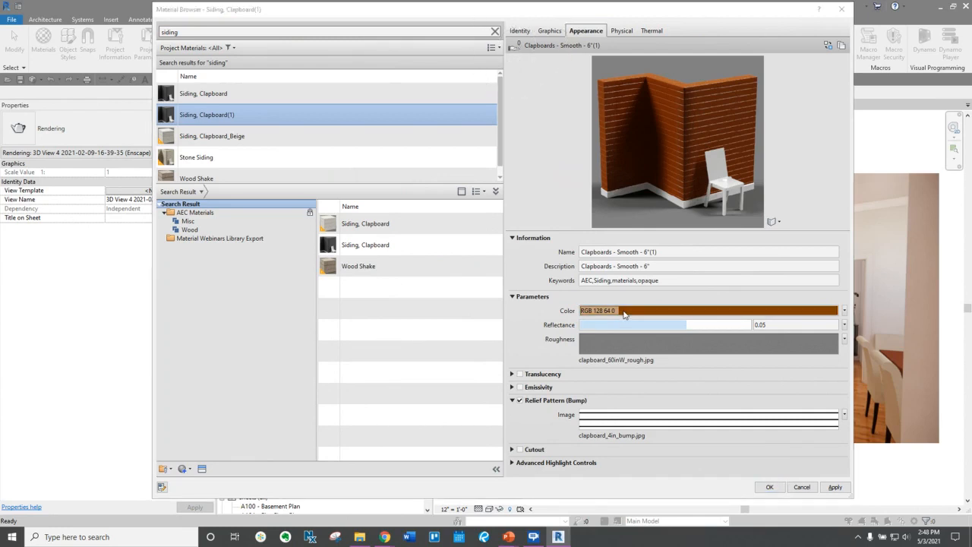
{"action": "left_click", "coordinate": [462, 226]}
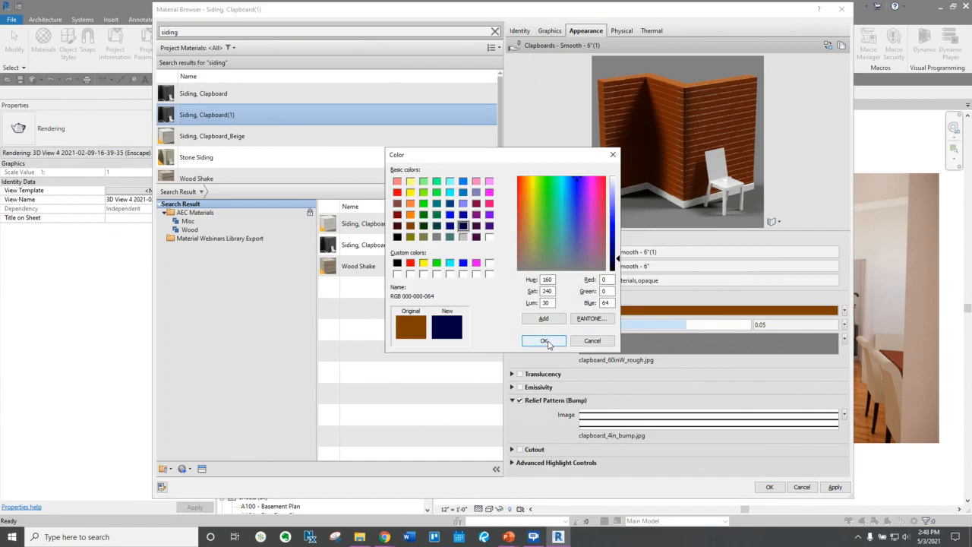
{"action": "left_click", "coordinate": [544, 341]}
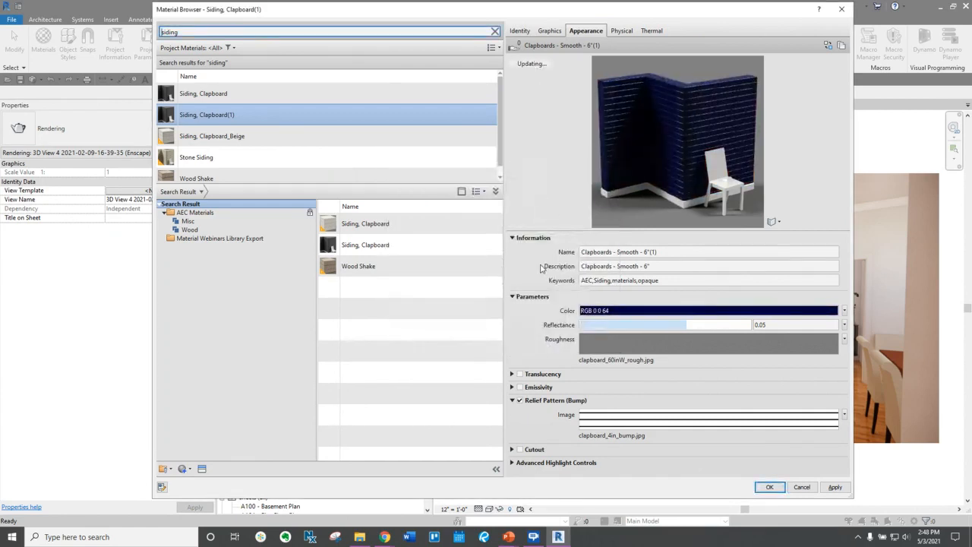
Check the original Siding, Clapboard appearance, and review its physical asset's behavior, basic thermal, mechanical and strength properties.
{"action": "left_click", "coordinate": [211, 98]}
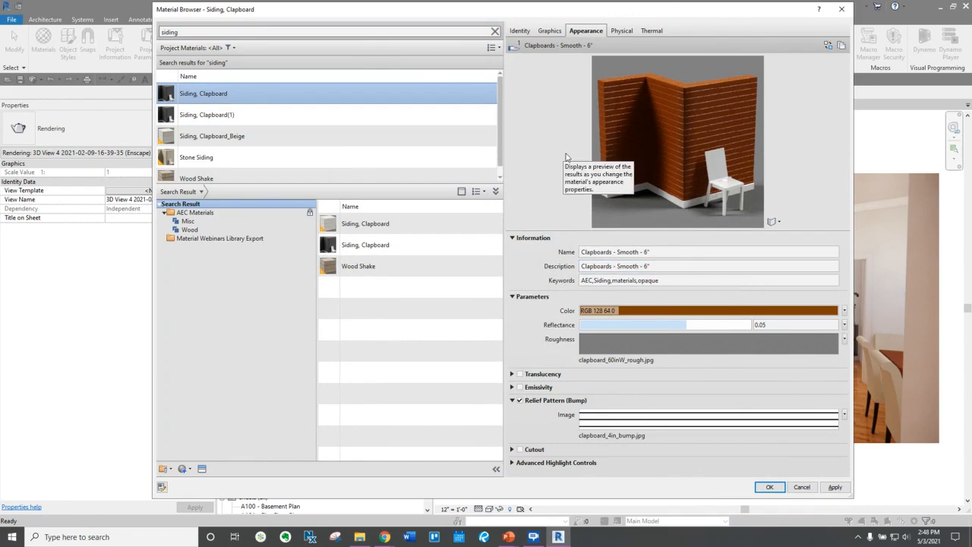
{"action": "left_click", "coordinate": [624, 35]}
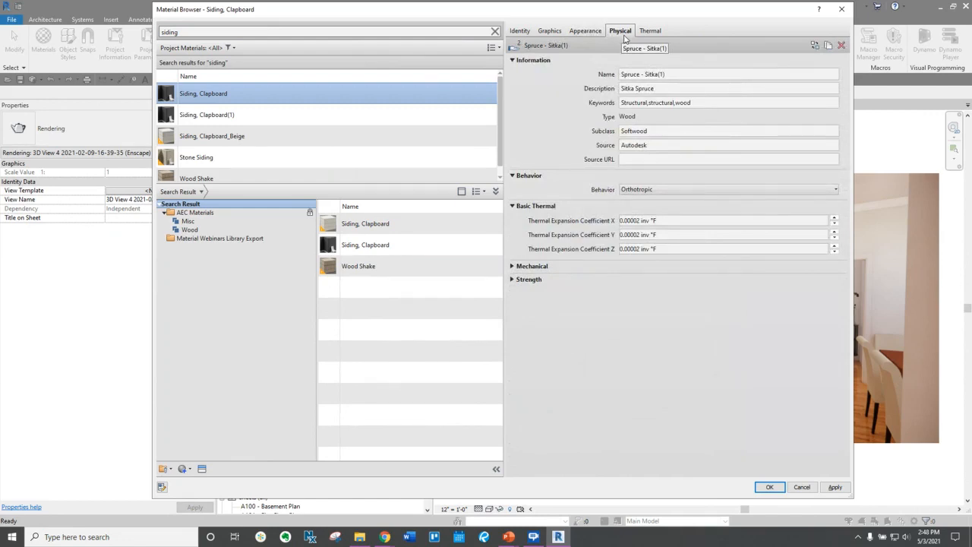
{"action": "left_click", "coordinate": [513, 267]}
{"action": "left_click", "coordinate": [515, 429]}
{"action": "scroll", "coordinate": [514, 430], "scroll_direction": "down", "scroll_amount": 3}
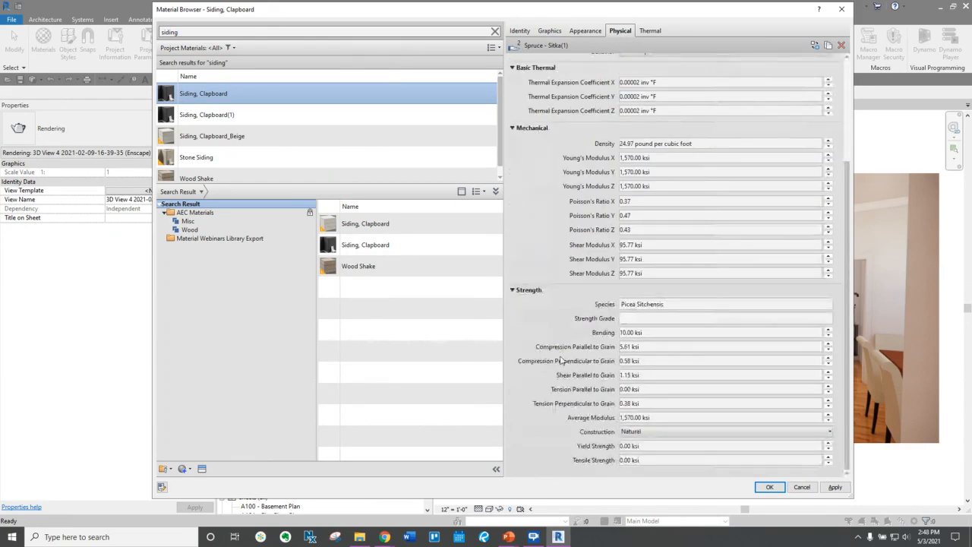
{"action": "scroll", "coordinate": [536, 334], "scroll_direction": "up", "scroll_amount": 1}
{"action": "scroll", "coordinate": [537, 323], "scroll_direction": "up", "scroll_amount": 1}
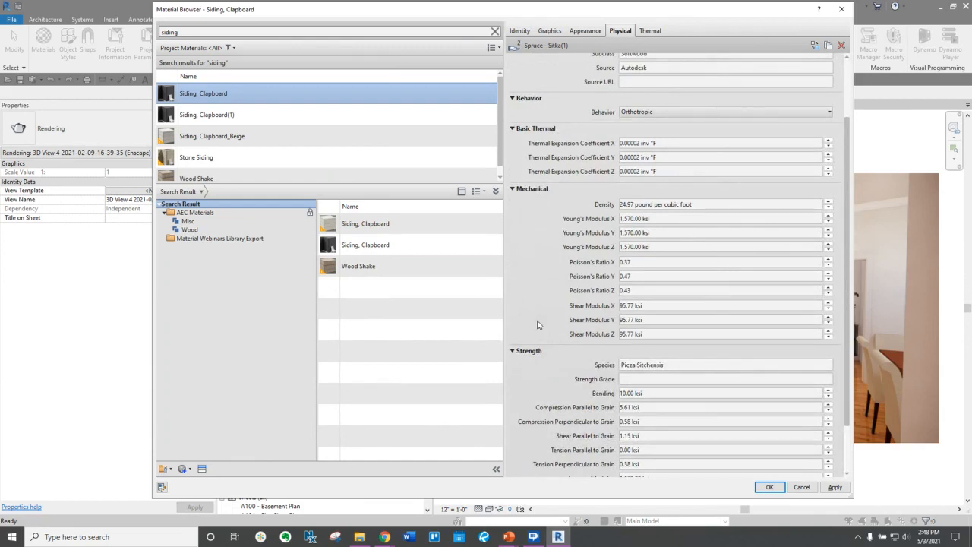
{"action": "scroll", "coordinate": [537, 325], "scroll_direction": "up", "scroll_amount": 3}
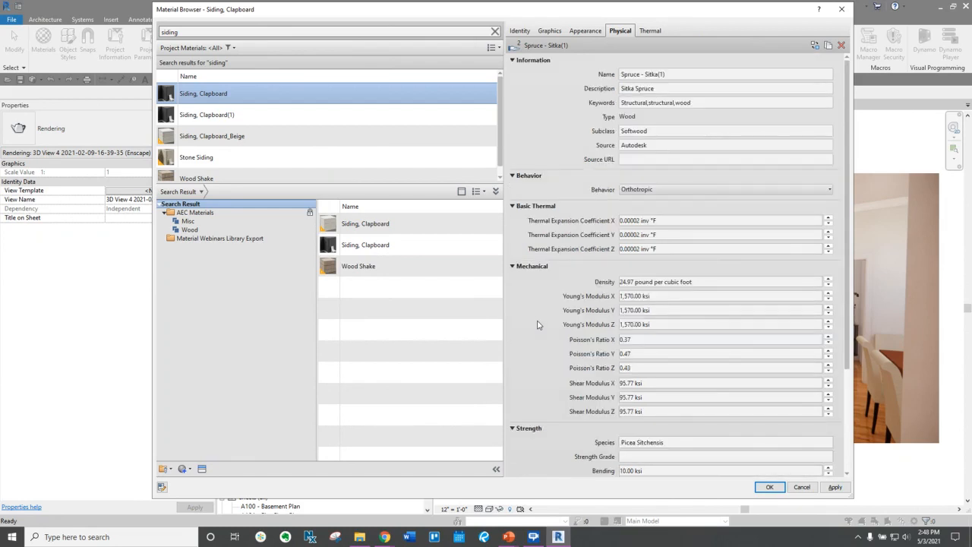
Review the thermal asset properties of Siding, Clapboard and apply the material changes.
{"action": "left_click", "coordinate": [661, 32]}
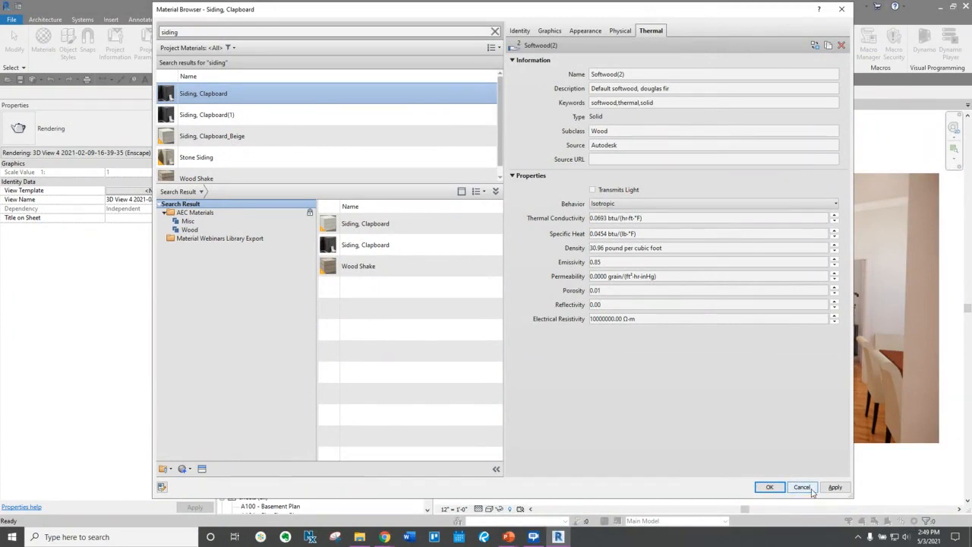
{"action": "left_click", "coordinate": [836, 486]}
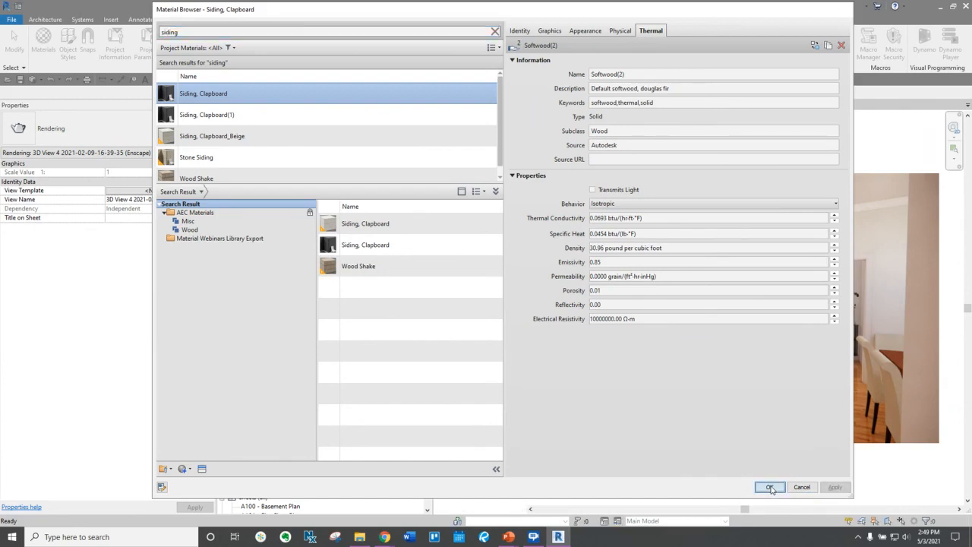
Accept the material changes in the Material Browser and save the project.
{"action": "left_click", "coordinate": [771, 487]}
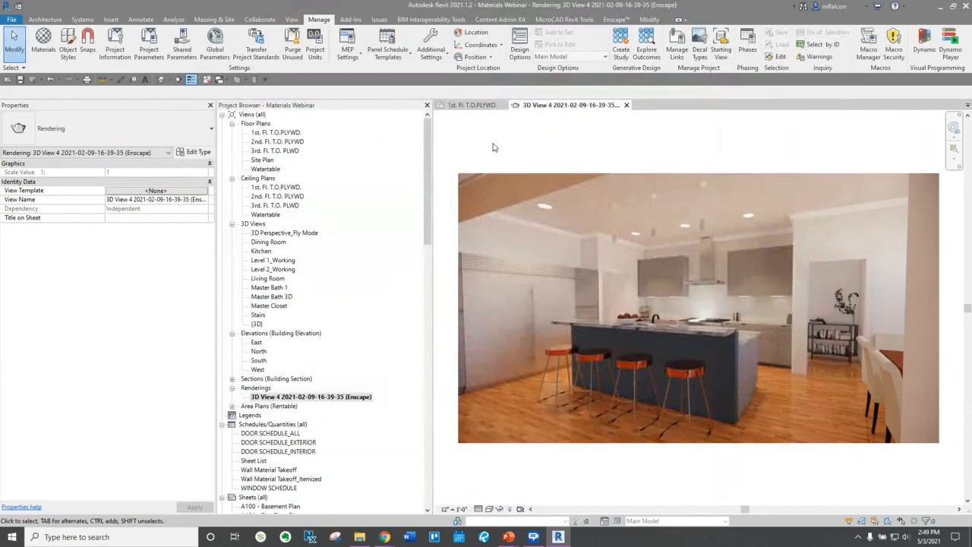
{"action": "left_click", "coordinate": [20, 81]}
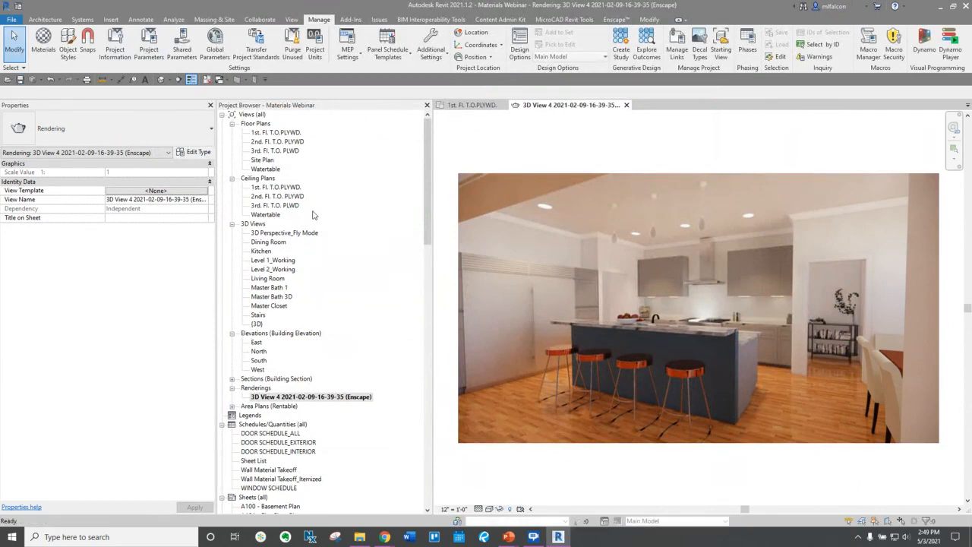
Open the default 3D view of the house and set its visual style to Shaded.
{"action": "left_click", "coordinate": [161, 79]}
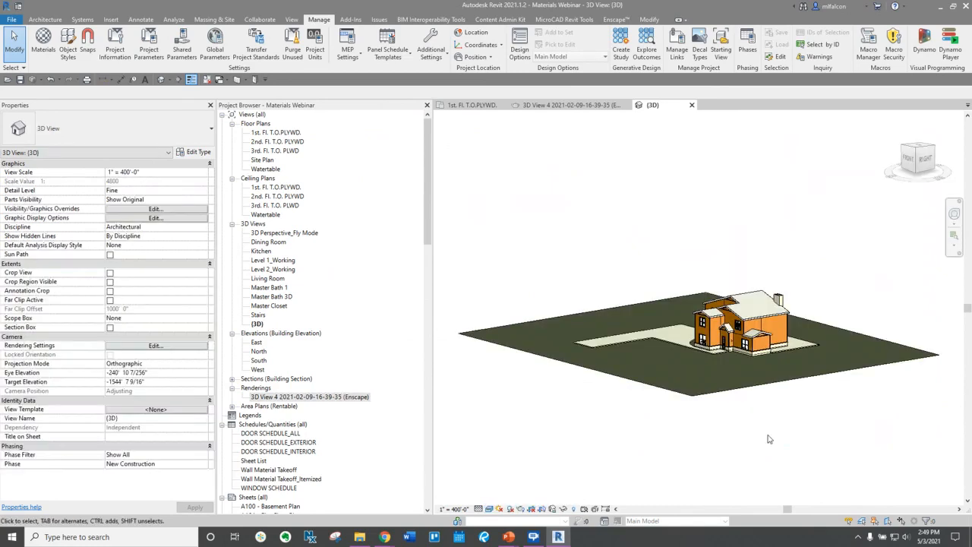
{"action": "scroll", "coordinate": [722, 328], "scroll_direction": "up", "scroll_amount": 8}
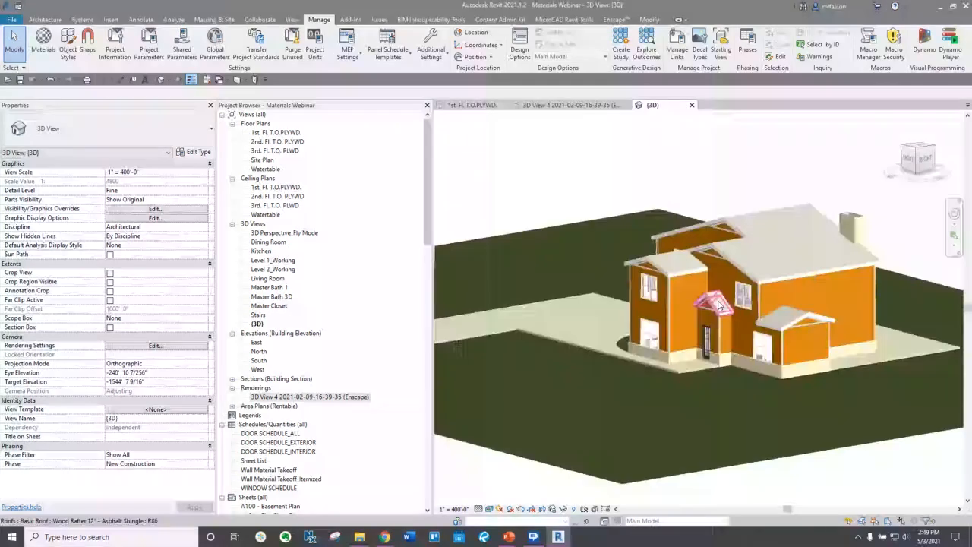
{"action": "left_click", "coordinate": [717, 298]}
{"action": "middle_click_drag", "start_coordinate": [717, 297], "coordinate": [875, 338], "text": "shift"}
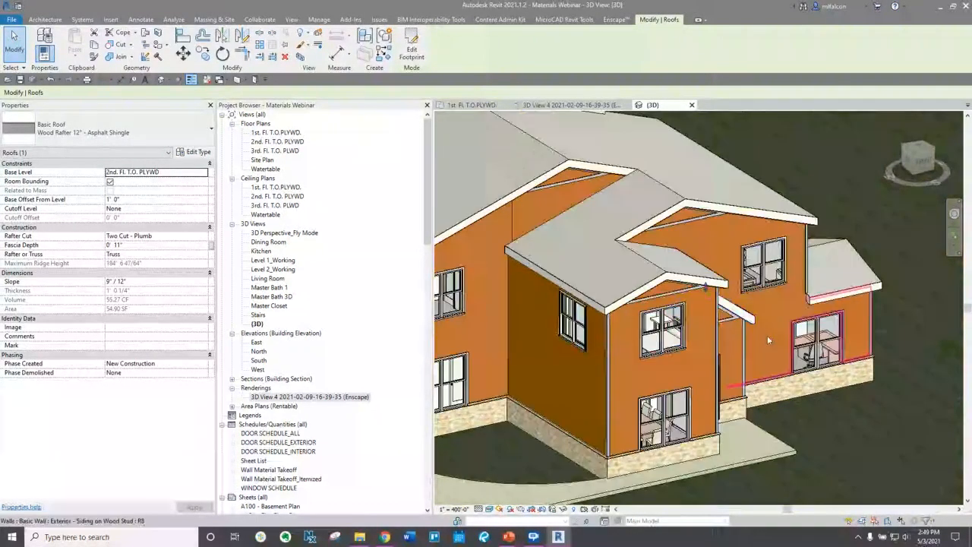
{"action": "scroll", "coordinate": [767, 340], "scroll_direction": "down", "scroll_amount": 3}
{"action": "middle_click_drag", "start_coordinate": [770, 335], "coordinate": [794, 323], "text": "shift"}
{"action": "left_click", "coordinate": [664, 139]}
{"action": "middle_click_drag", "start_coordinate": [665, 140], "coordinate": [660, 133], "text": "shift"}
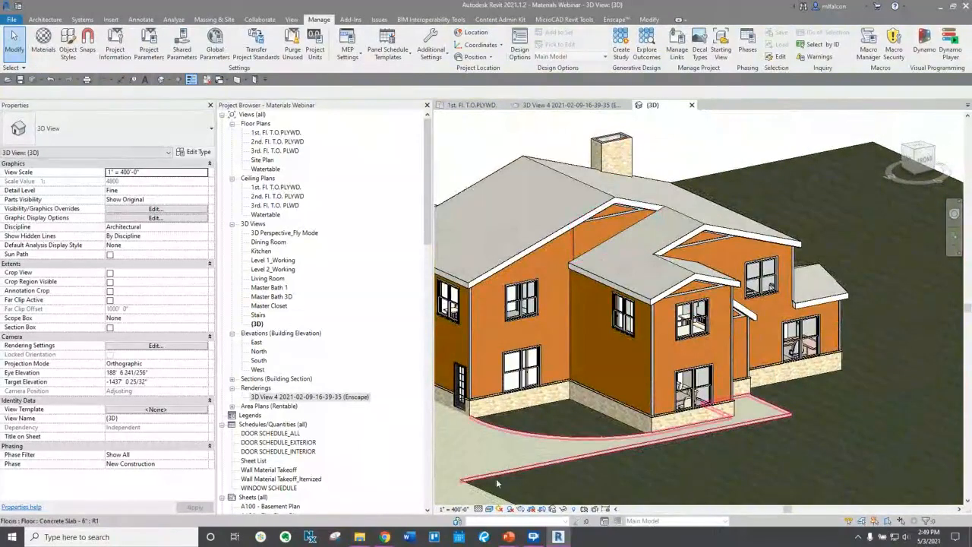
{"action": "left_click", "coordinate": [490, 509]}
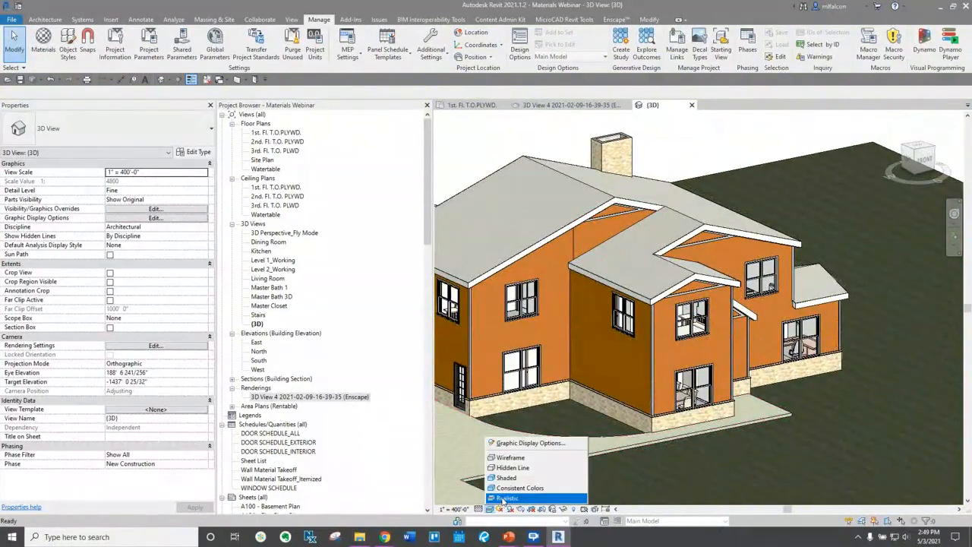
{"action": "left_click", "coordinate": [517, 477]}
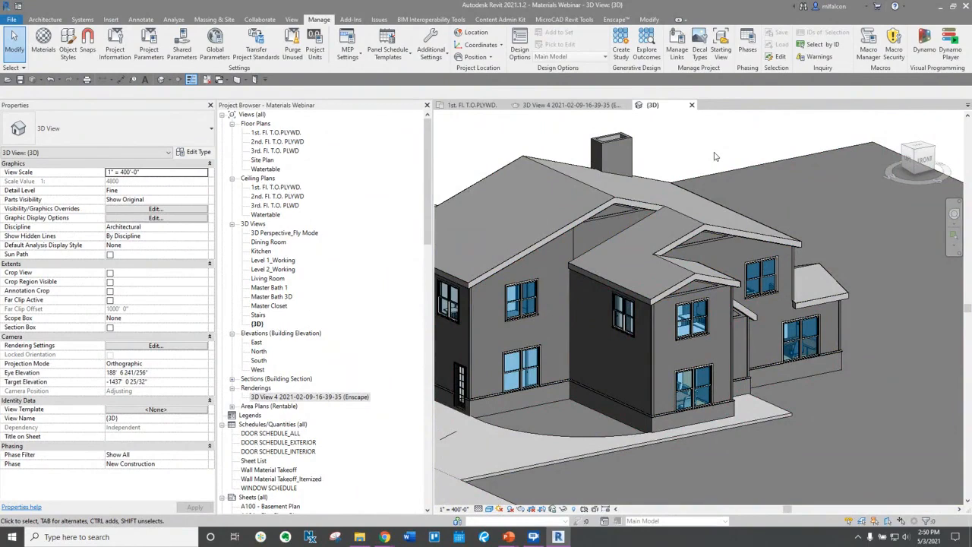
Enable Use Render Appearance for the shading of the Siding, Clapboard material and apply the change.
{"action": "left_click", "coordinate": [44, 42]}
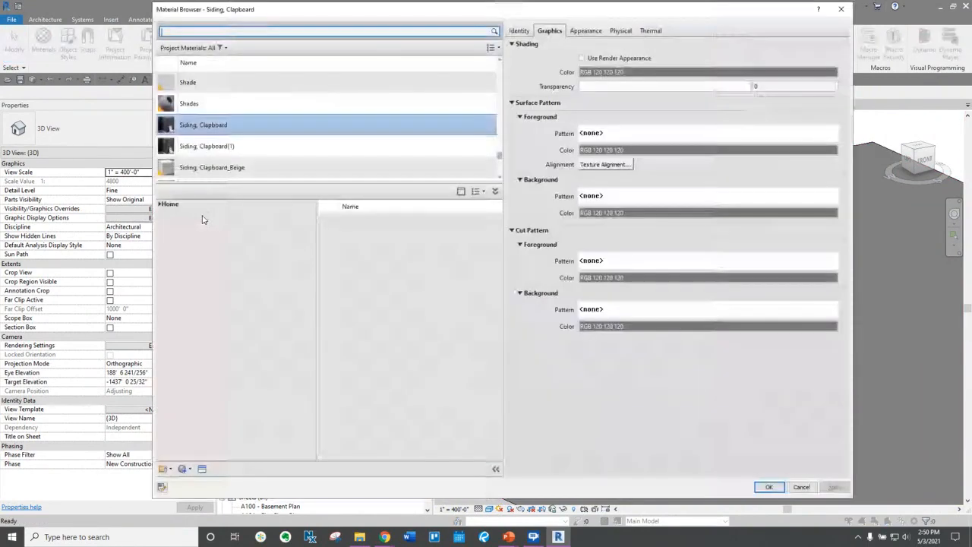
{"action": "scroll", "coordinate": [215, 156], "scroll_direction": "down", "scroll_amount": 1}
{"action": "left_click", "coordinate": [223, 131]}
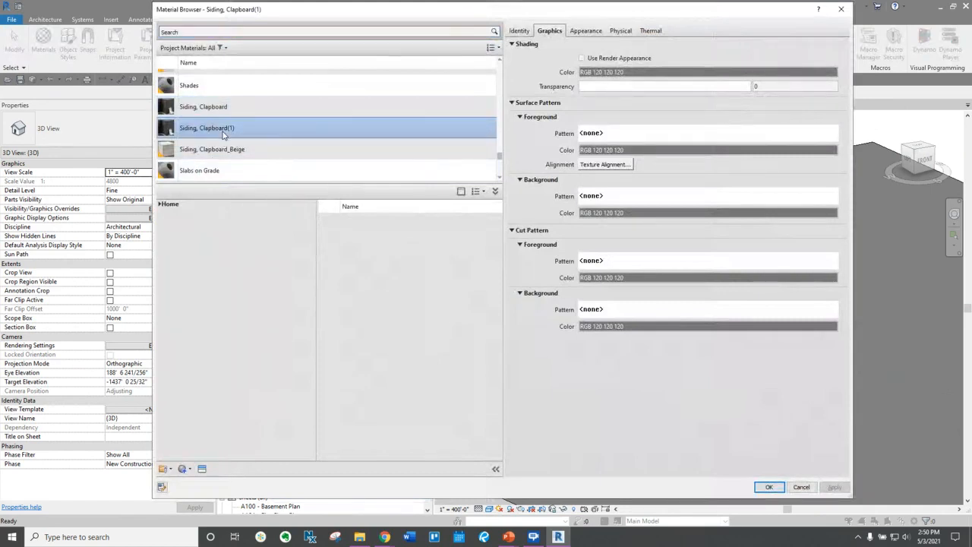
{"action": "left_click", "coordinate": [223, 107]}
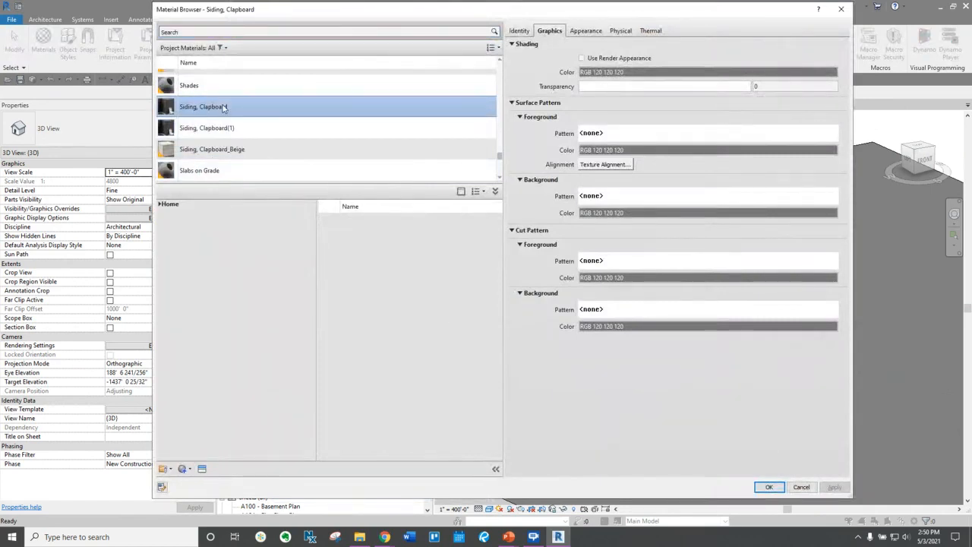
{"action": "left_click", "coordinate": [621, 60]}
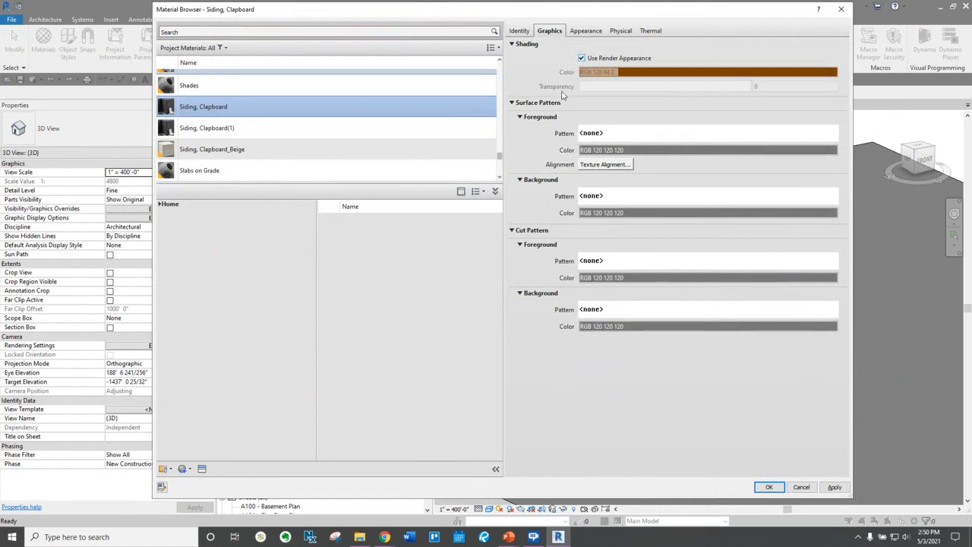
{"action": "left_click", "coordinate": [834, 487]}
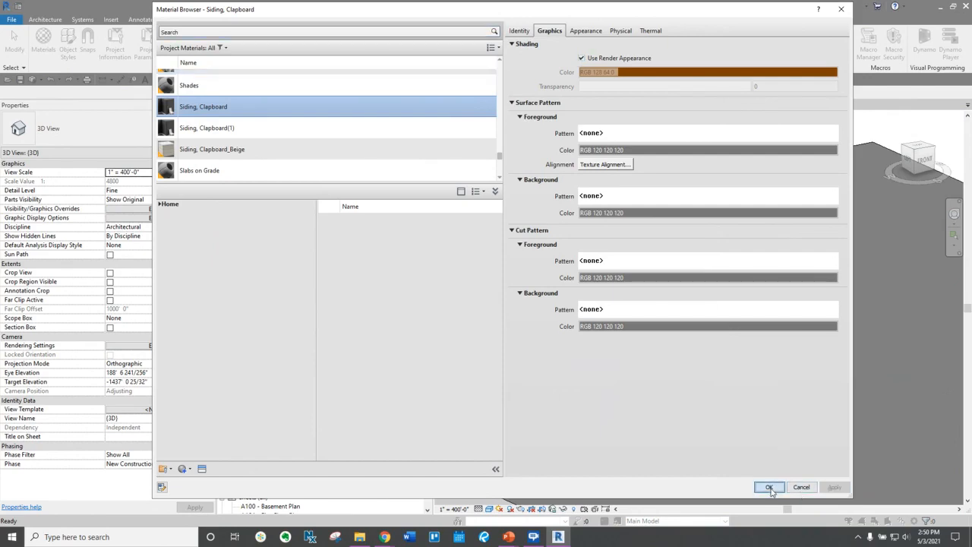
{"action": "left_click", "coordinate": [769, 488]}
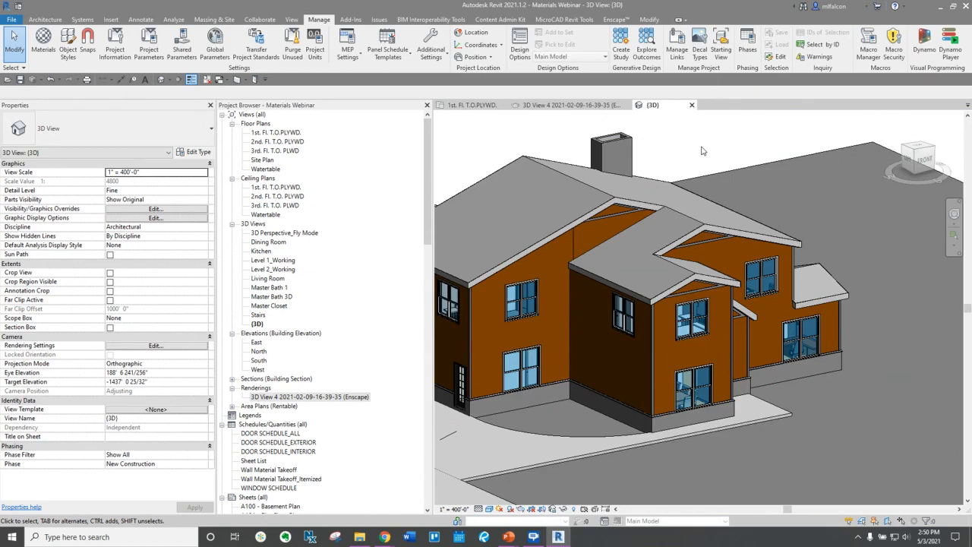
Open the Wall Material Takeoff schedule and examine its material cost and As Paint values, including the Bunglehouse Blue paint row.
{"action": "scroll", "coordinate": [328, 429], "scroll_direction": "down", "scroll_amount": 2}
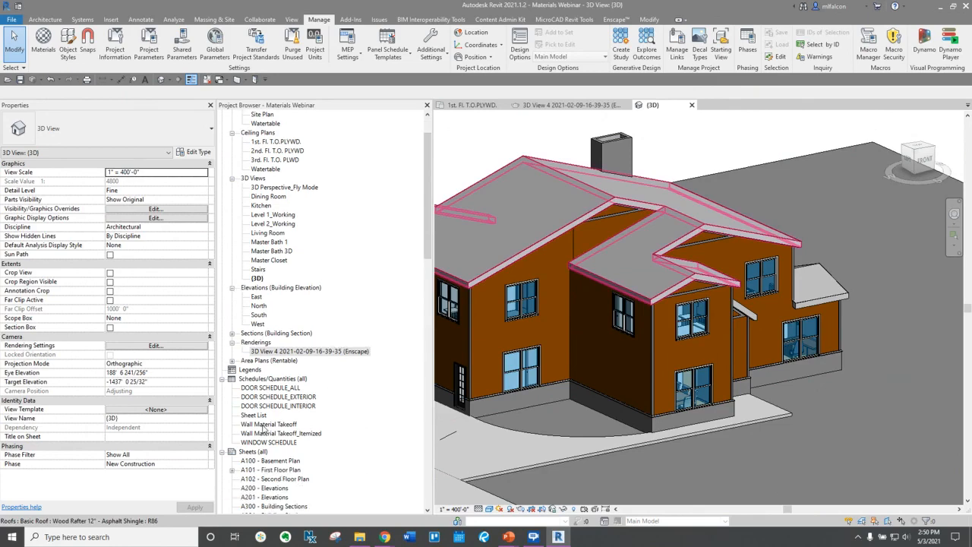
{"action": "left_click", "coordinate": [265, 424]}
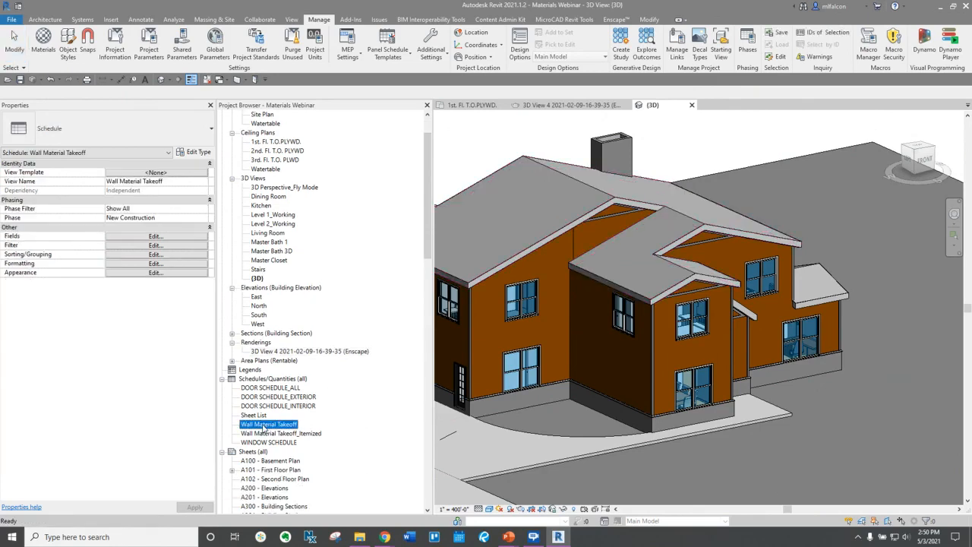
{"action": "double_click", "coordinate": [263, 426]}
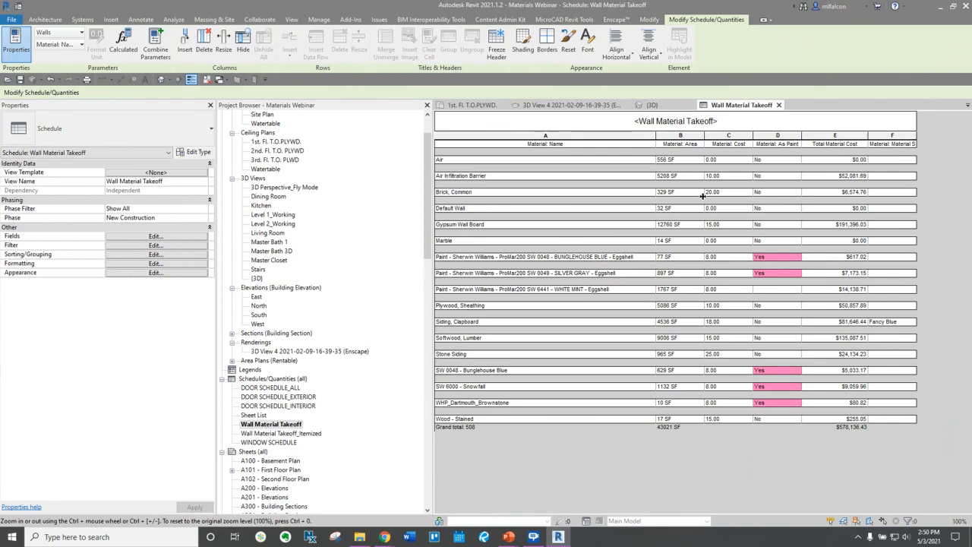
{"action": "left_click", "coordinate": [728, 137]}
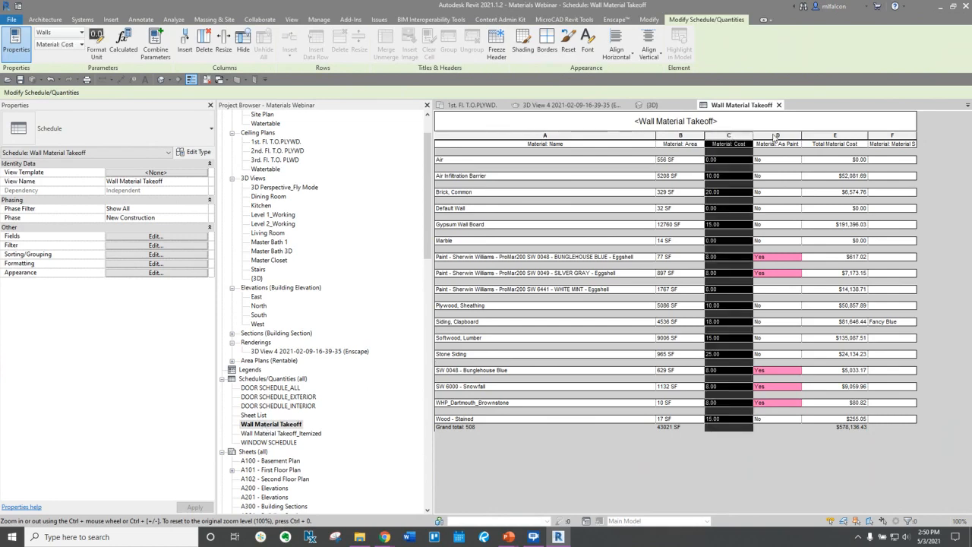
{"action": "left_click", "coordinate": [731, 420]}
{"action": "left_click", "coordinate": [768, 420]}
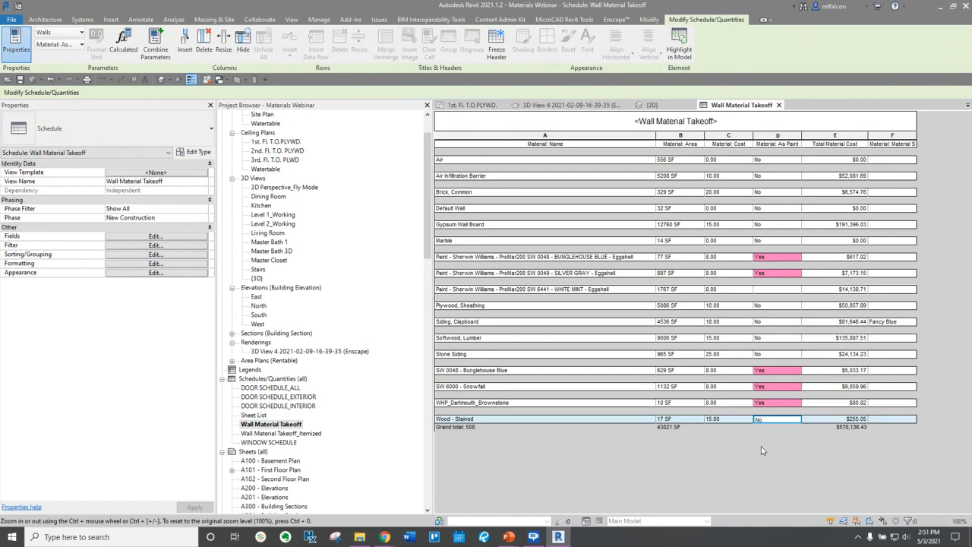
{"action": "left_click", "coordinate": [451, 258]}
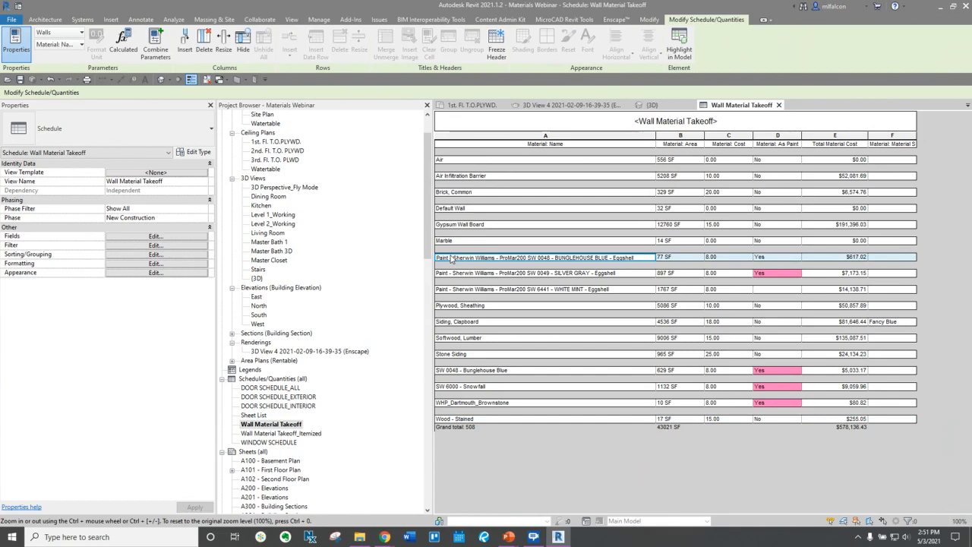
{"action": "left_click", "coordinate": [782, 260]}
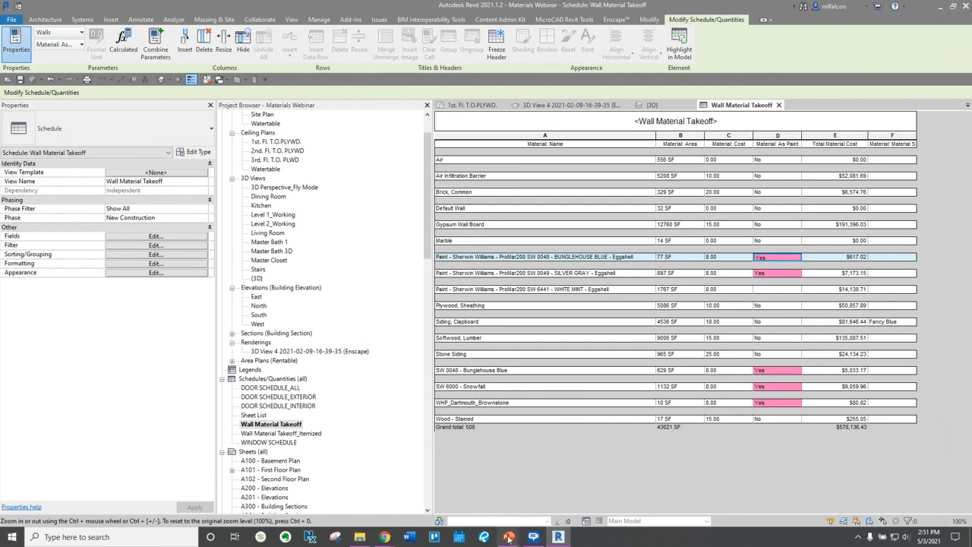
Examine the Enscape list of 3D views and sound source placement options, and switch to the PowerPoint slide show.
{"action": "mouse_move", "coordinate": [508, 537]}
{"action": "left_click", "coordinate": [615, 20]}
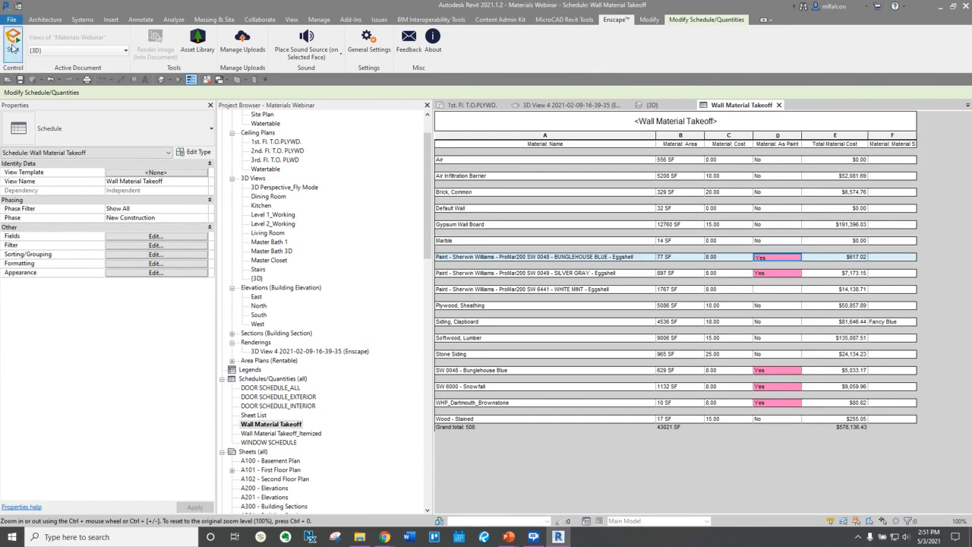
{"action": "left_click", "coordinate": [62, 50]}
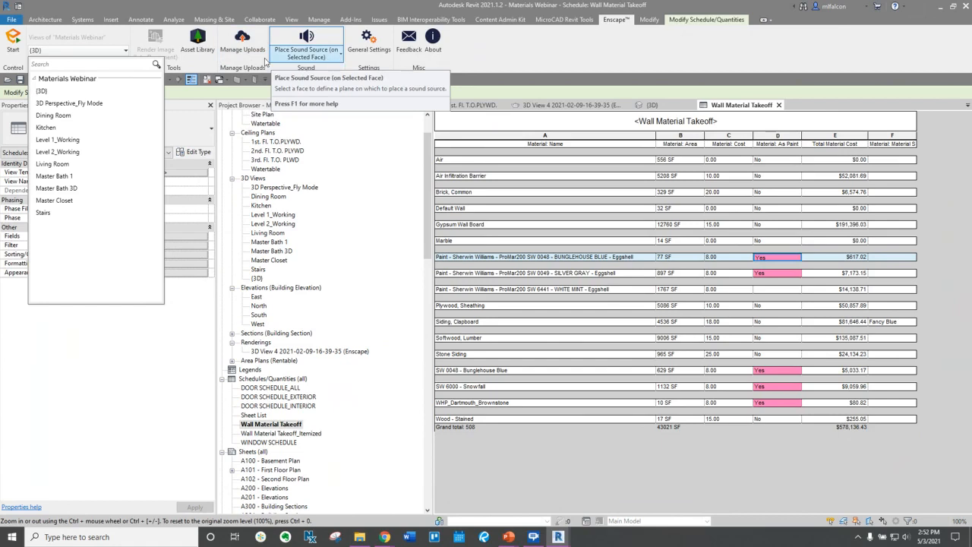
{"action": "left_click", "coordinate": [335, 59]}
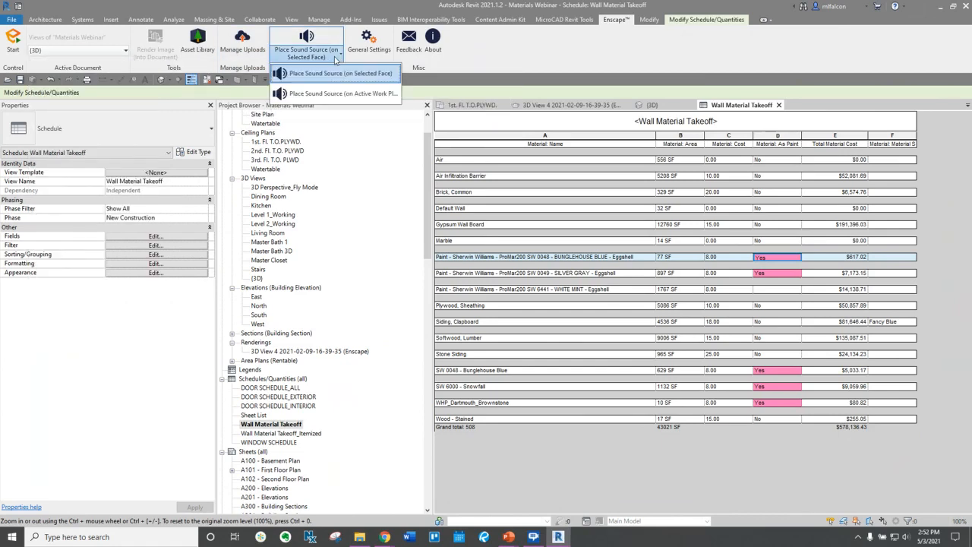
{"action": "left_click", "coordinate": [335, 59]}
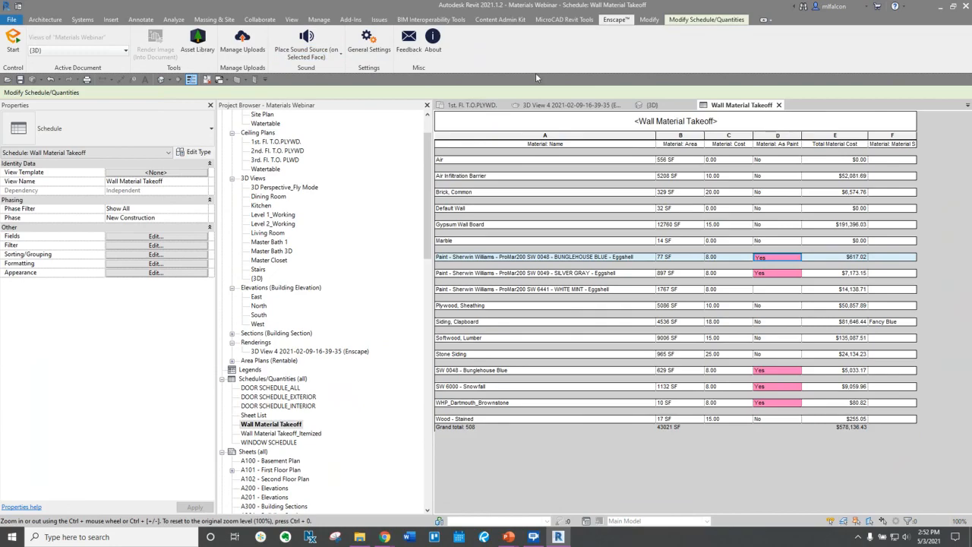
{"action": "left_click", "coordinate": [550, 508]}
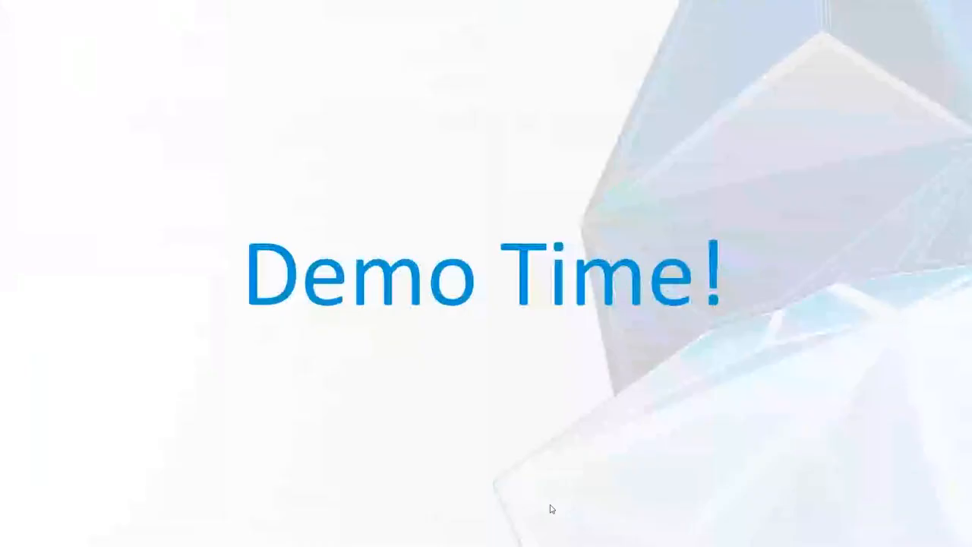
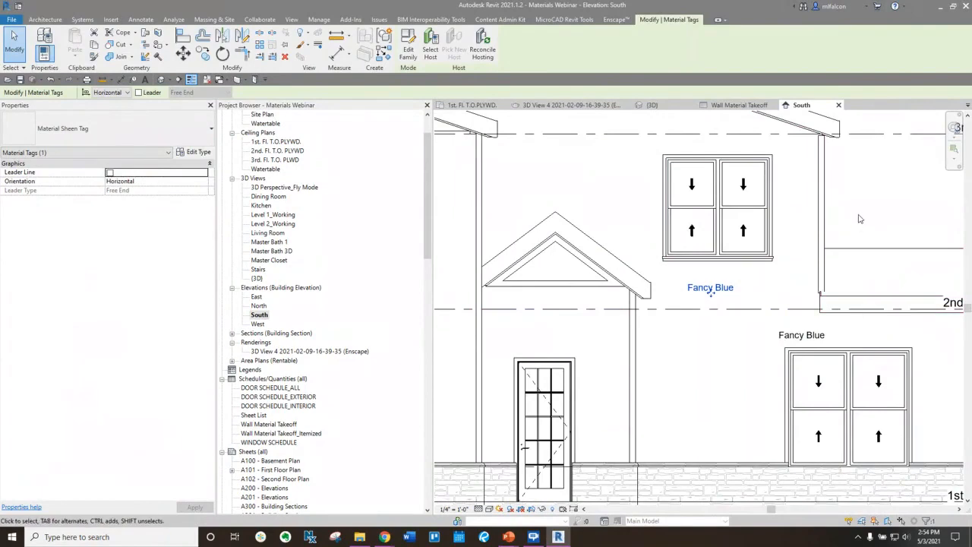
Open the Siding, Clapboard material from the Finish 1 layer of the upper exterior siding wall's assembly in the South elevation.
{"action": "left_click", "coordinate": [782, 286]}
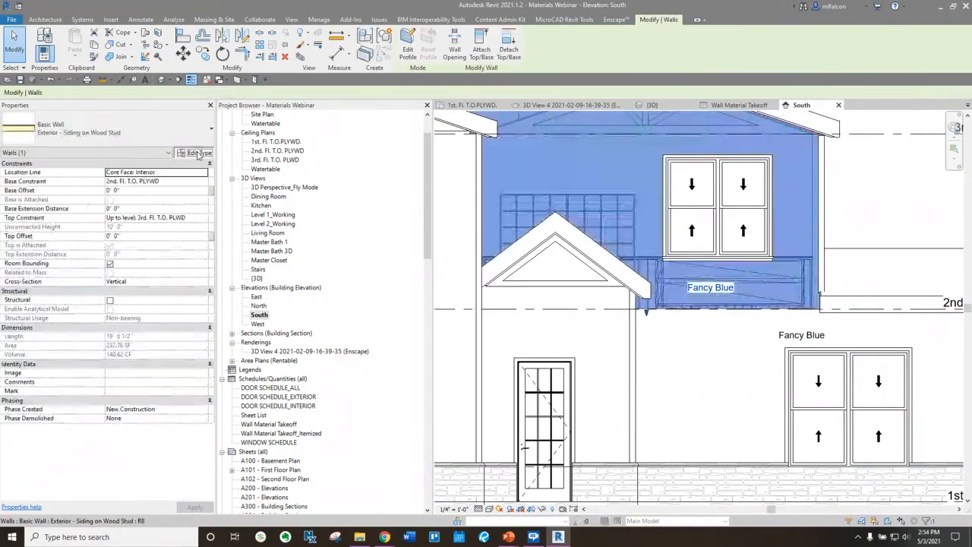
{"action": "left_click", "coordinate": [195, 152]}
{"action": "left_click", "coordinate": [650, 121]}
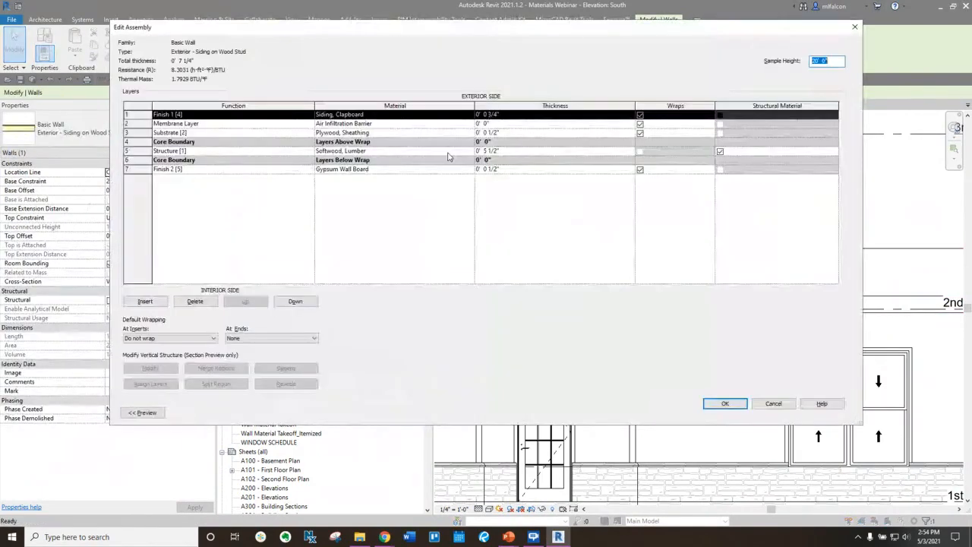
{"action": "left_click", "coordinate": [470, 115]}
{"action": "left_click", "coordinate": [470, 115]}
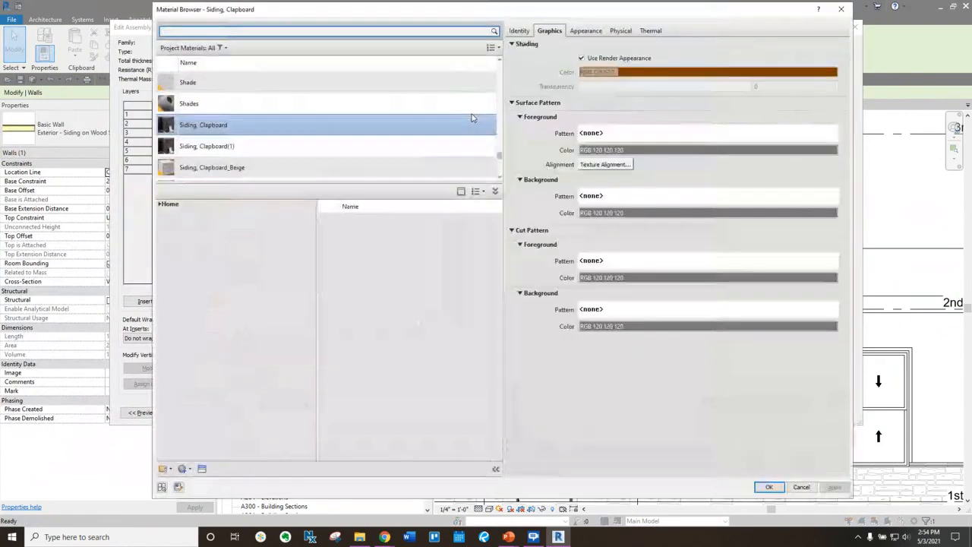
{"action": "scroll", "coordinate": [202, 128], "scroll_direction": "down", "scroll_amount": 1}
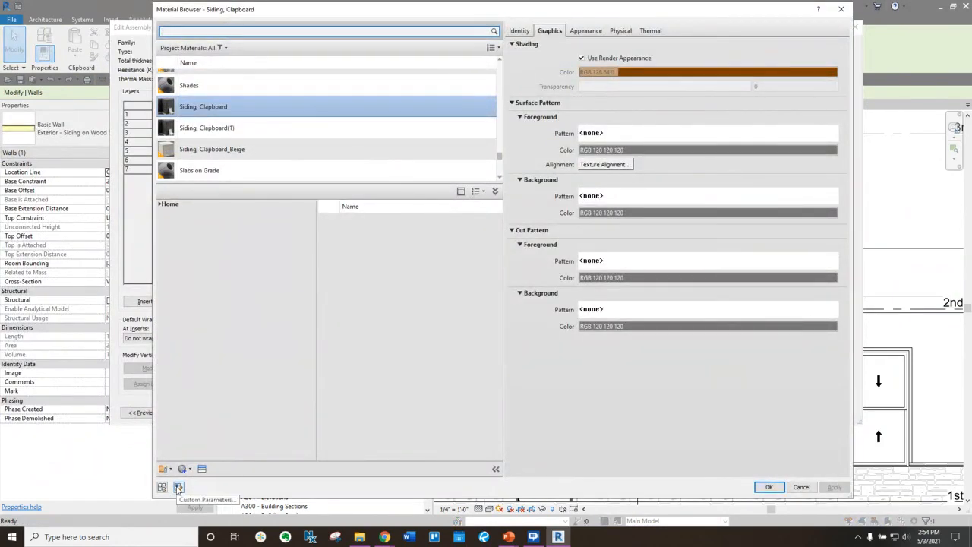
Set the Material Sheen custom parameter of Siding, Clapboard to Matte Blue Siding and accept the material and wall assembly changes.
{"action": "left_click", "coordinate": [179, 486]}
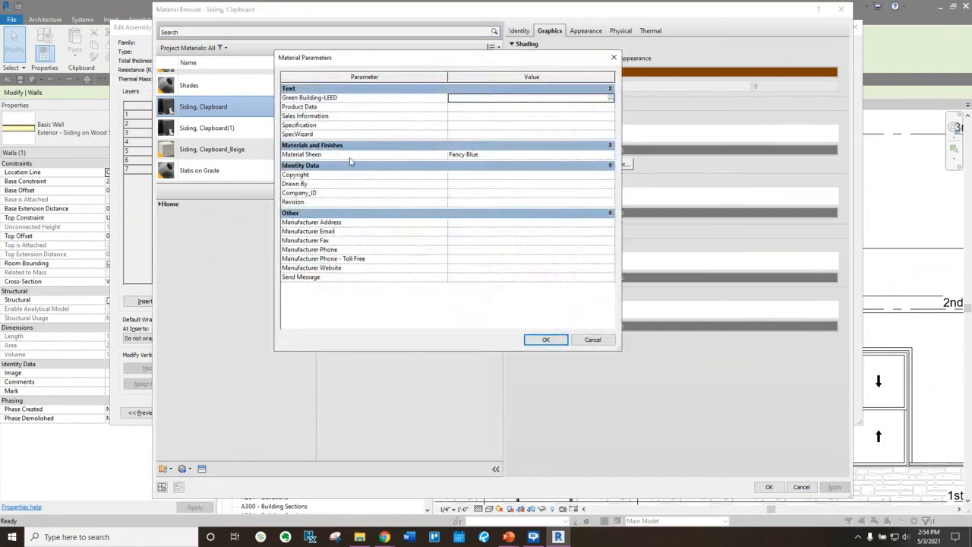
{"action": "key", "text": "ctrl"}
{"action": "key", "text": "ctrl"}
{"action": "key", "text": "ctrl"}
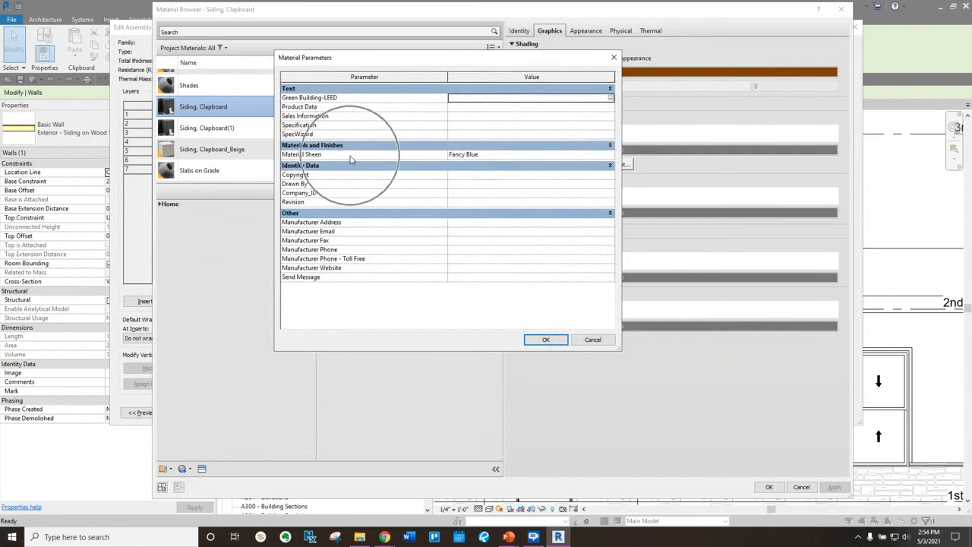
{"action": "left_click", "coordinate": [489, 155]}
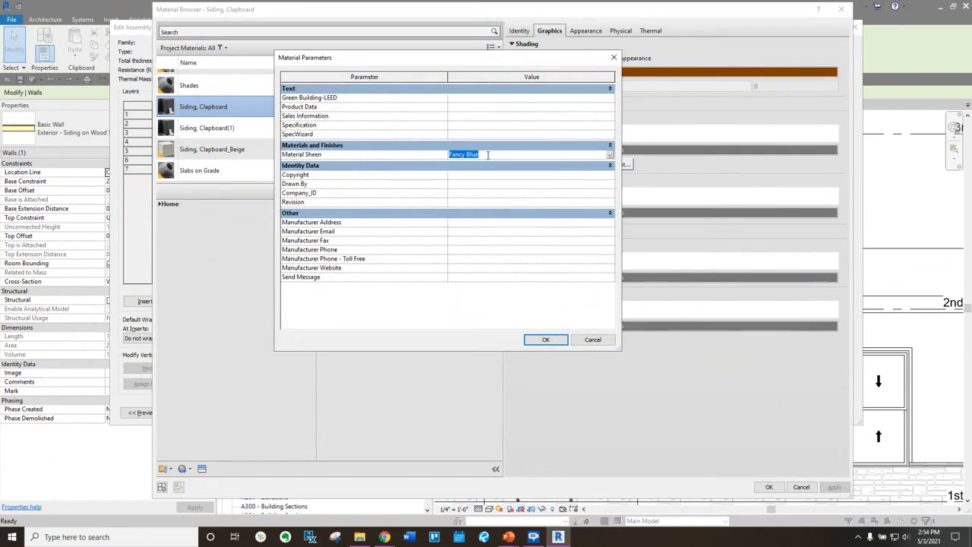
{"action": "type", "text": "Matte Blu"}
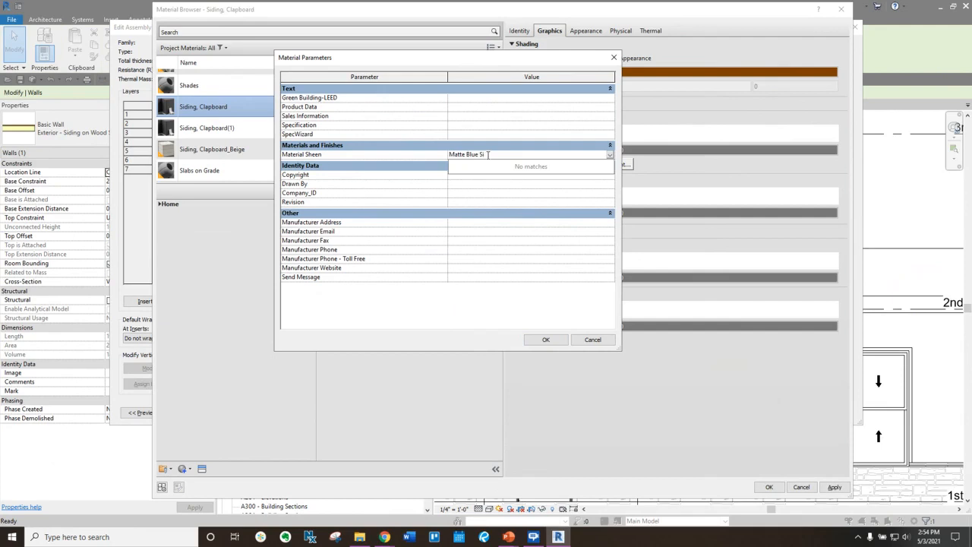
{"action": "left_click", "coordinate": [539, 341]}
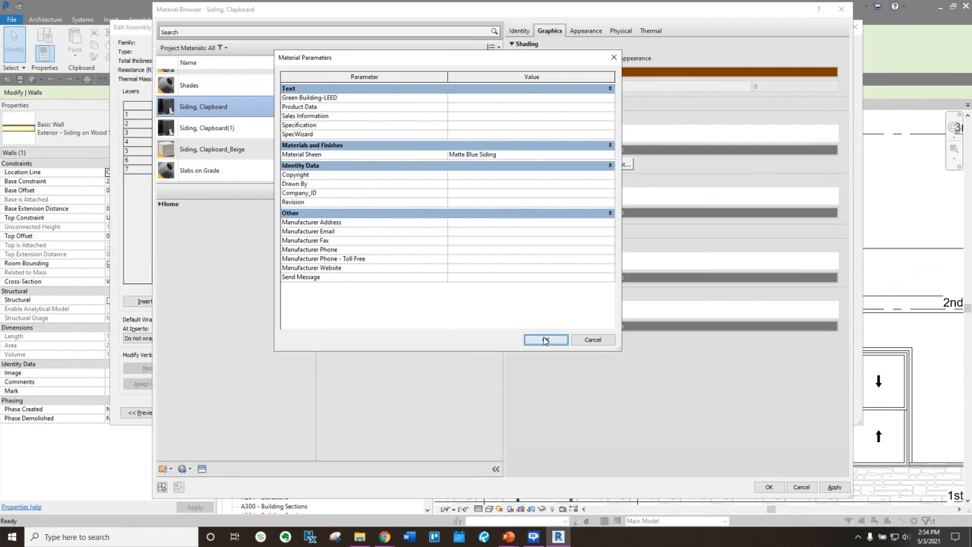
{"action": "left_click", "coordinate": [545, 340]}
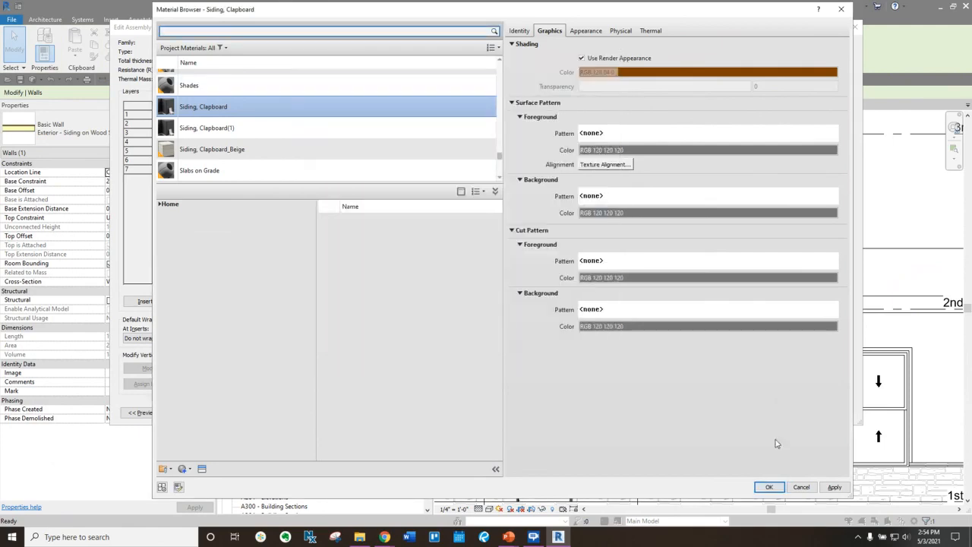
{"action": "left_click", "coordinate": [769, 488]}
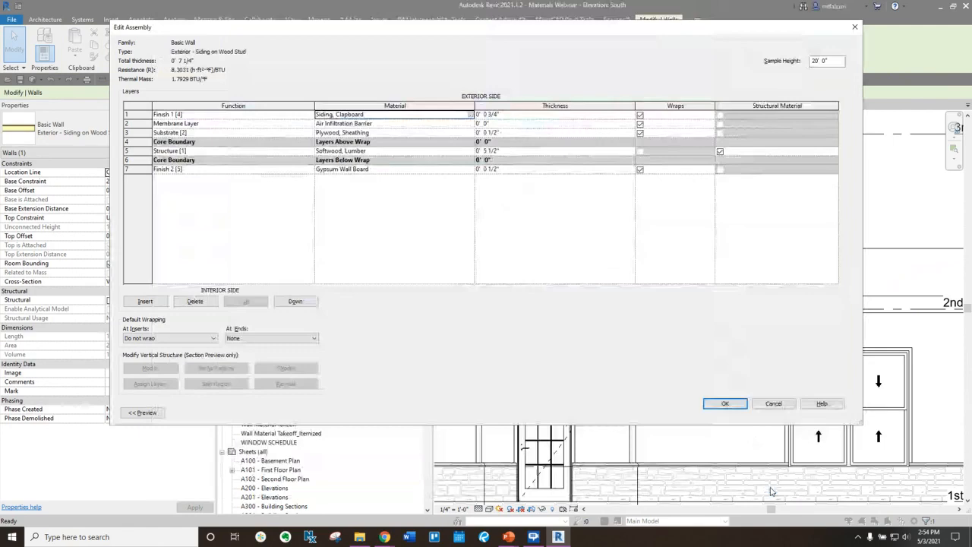
{"action": "left_click", "coordinate": [725, 403]}
{"action": "left_click", "coordinate": [725, 413]}
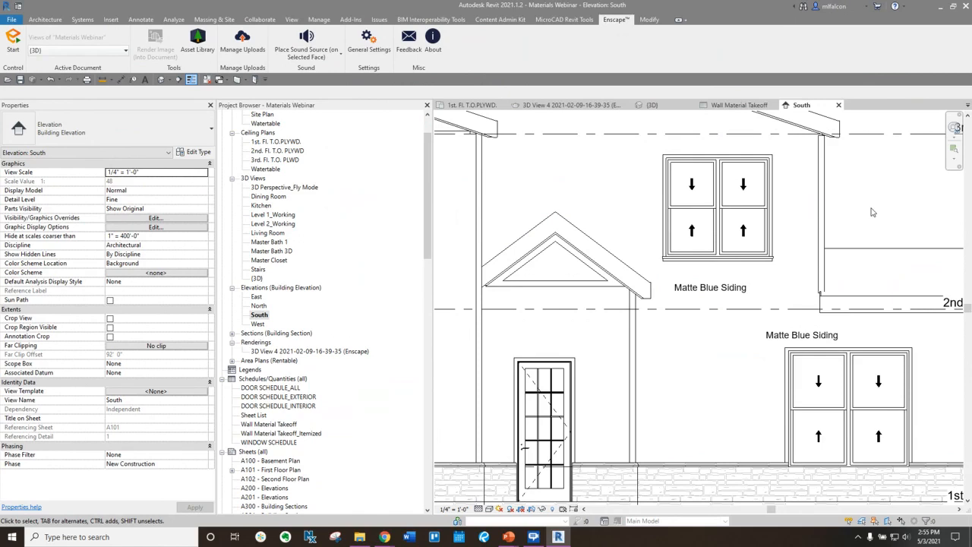
Open the project materials and examine the Appearance Library assets in the Asset Browser, including the lock and replace markers beside the assets.
{"action": "left_click", "coordinate": [318, 19]}
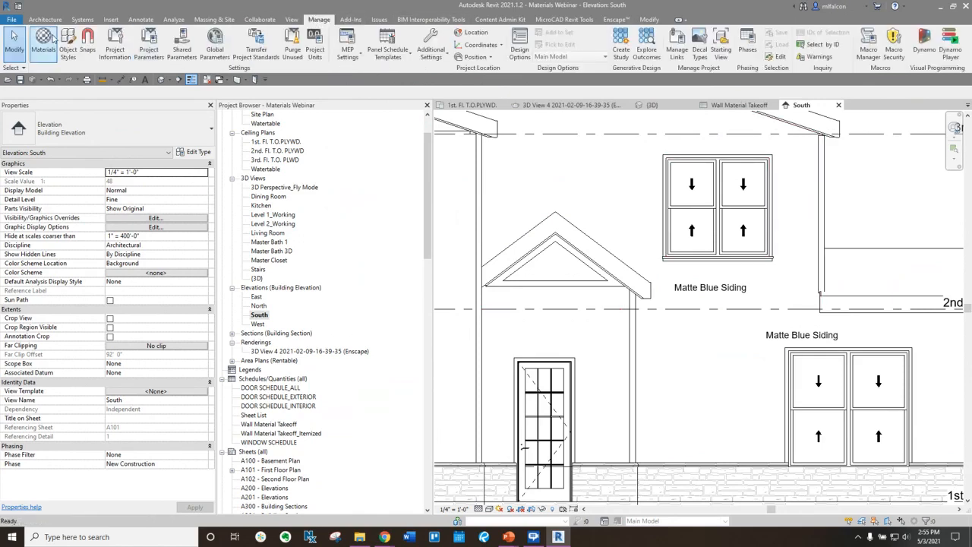
{"action": "left_click", "coordinate": [44, 49]}
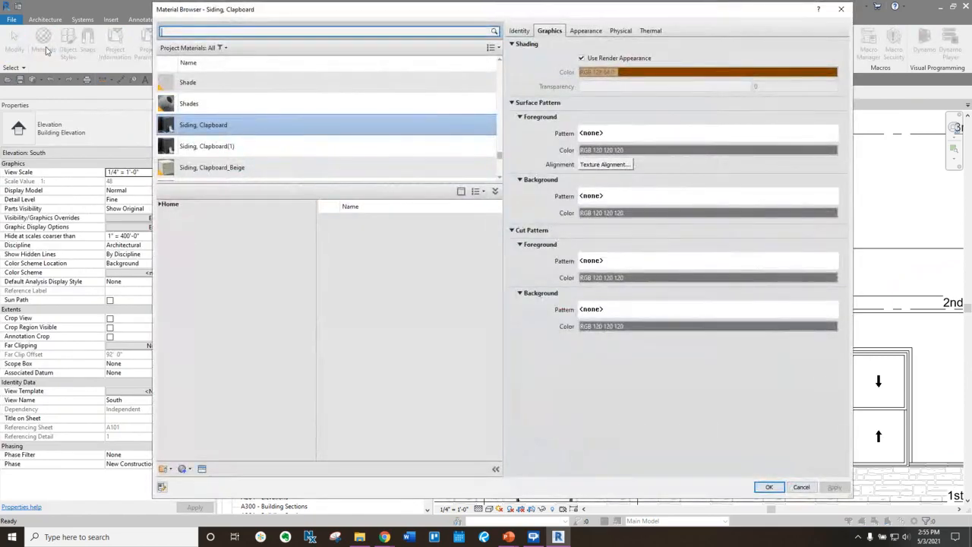
{"action": "left_click", "coordinate": [204, 469]}
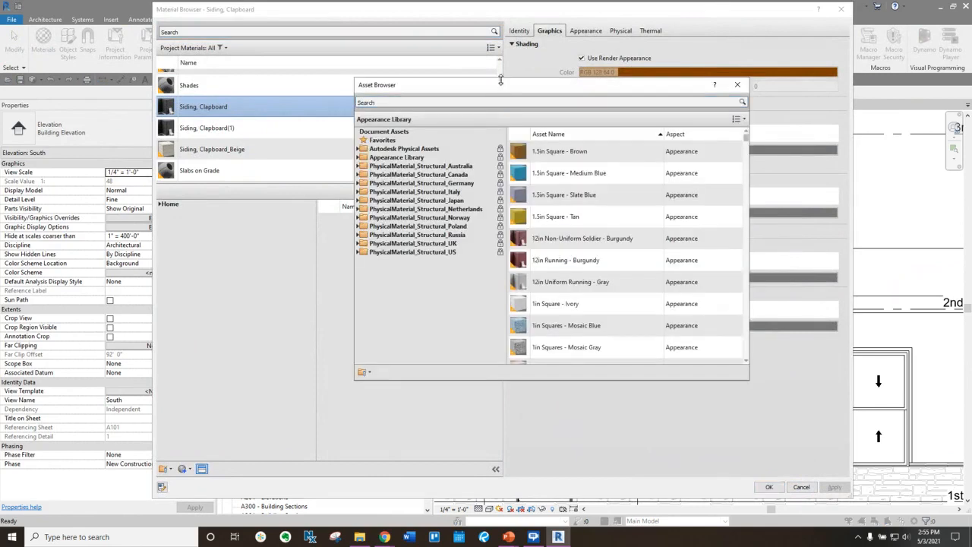
{"action": "left_click_drag", "start_coordinate": [500, 77], "coordinate": [500, 32]}
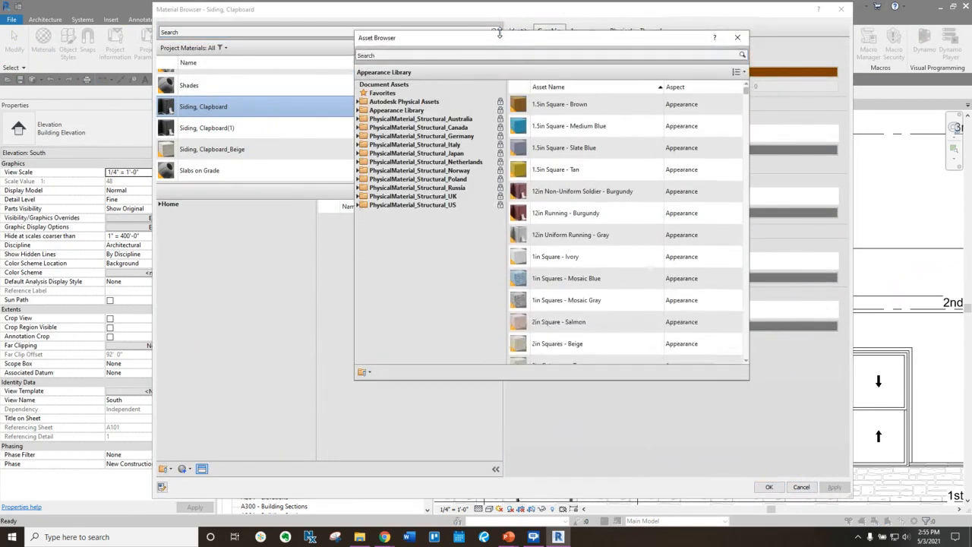
{"action": "left_click", "coordinate": [512, 111]}
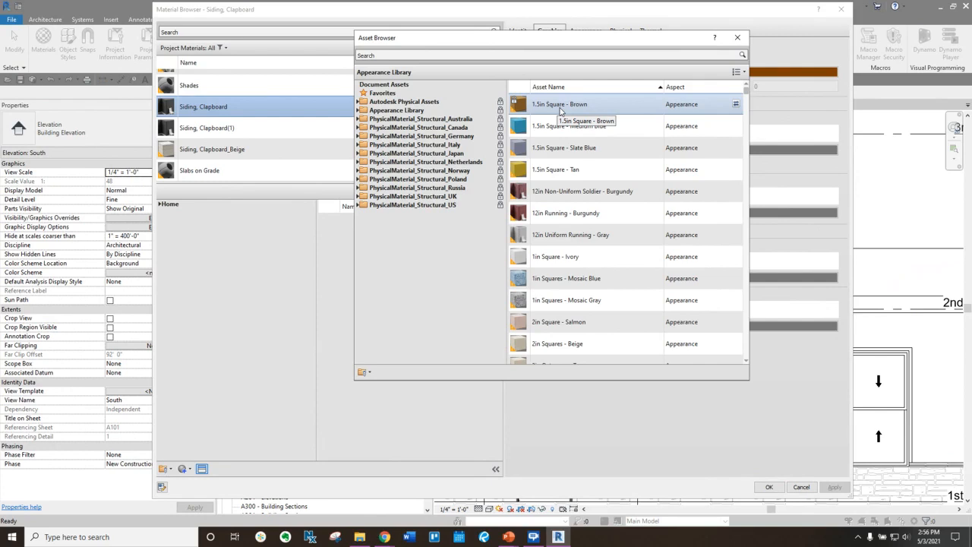
{"action": "scroll", "coordinate": [570, 125], "scroll_direction": "down", "scroll_amount": 6}
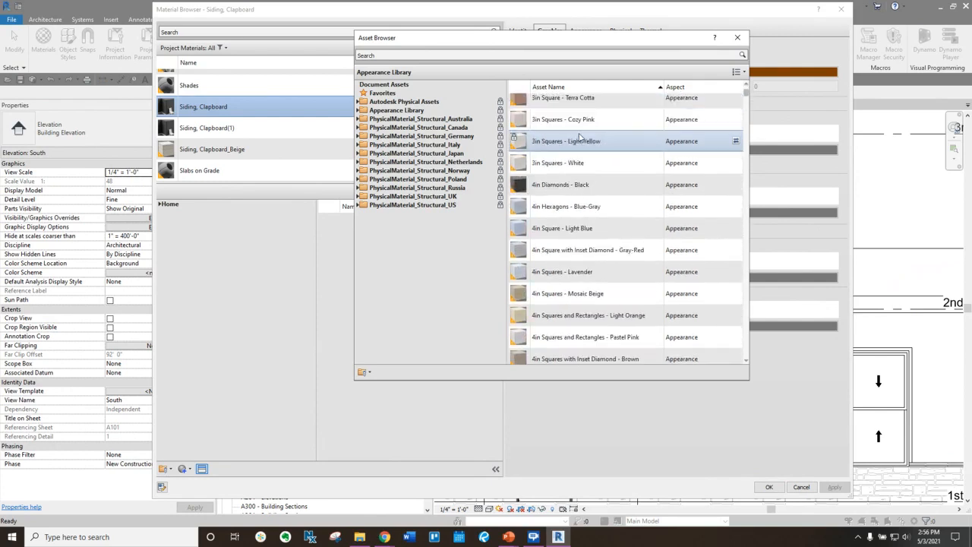
{"action": "scroll", "coordinate": [579, 136], "scroll_direction": "down", "scroll_amount": 6}
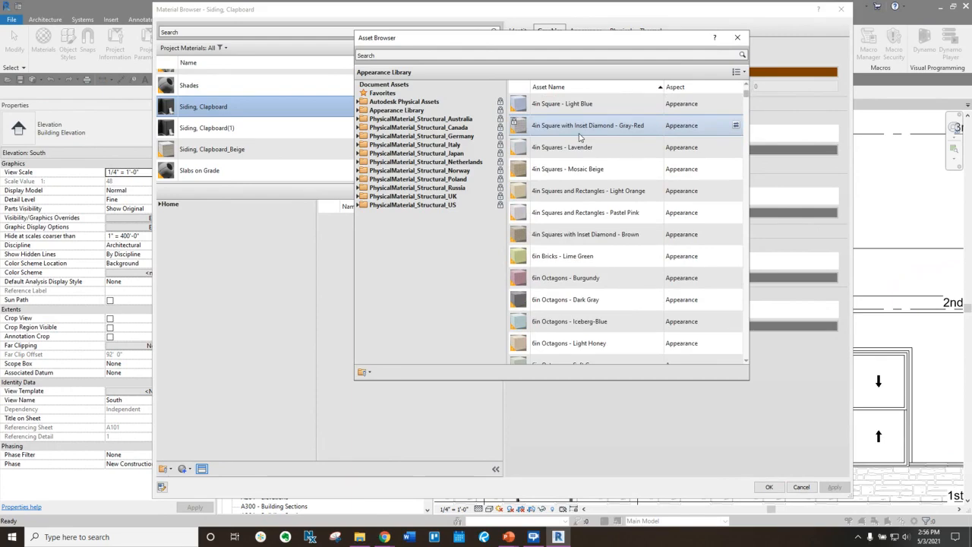
{"action": "scroll", "coordinate": [580, 137], "scroll_direction": "down", "scroll_amount": 6}
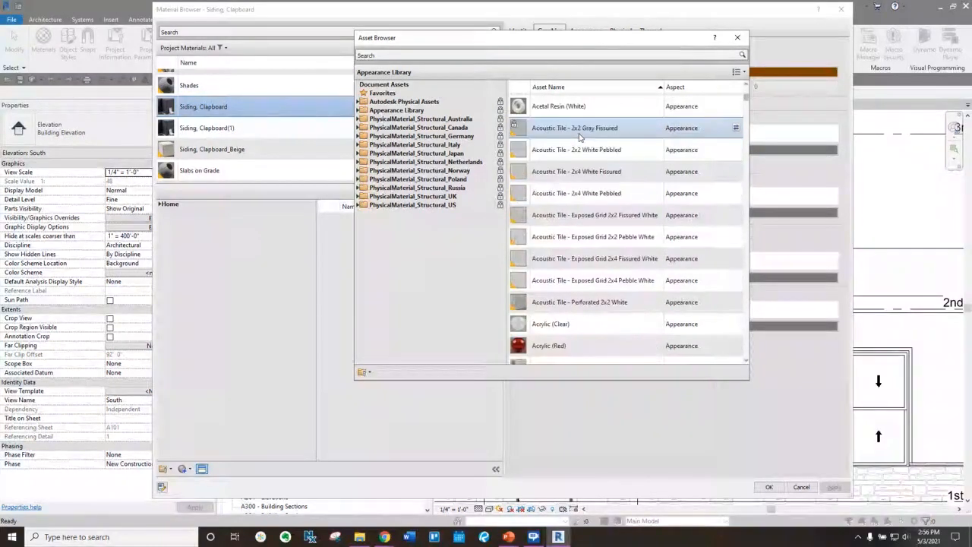
{"action": "scroll", "coordinate": [580, 137], "scroll_direction": "down", "scroll_amount": 6}
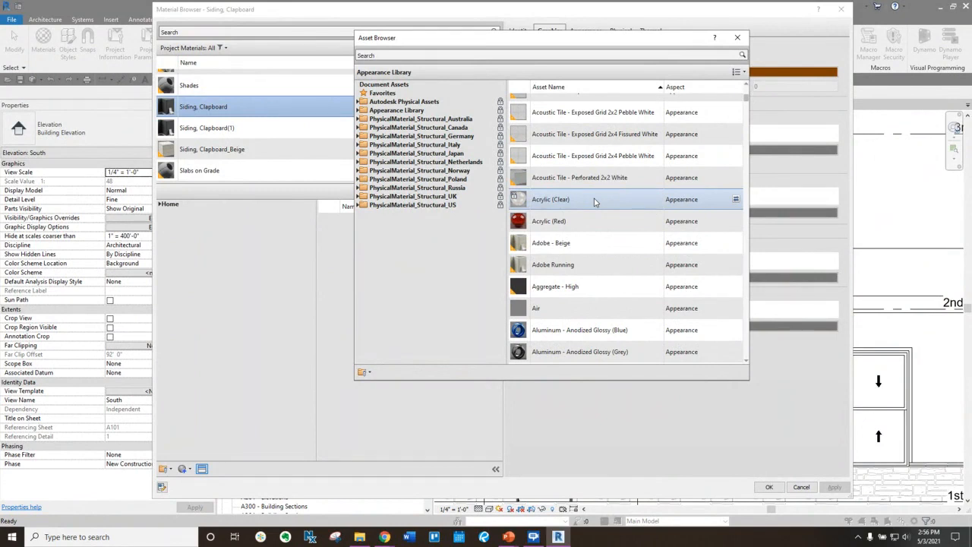
{"action": "left_click", "coordinate": [697, 200]}
{"action": "key", "text": "ctrl"}
{"action": "left_click", "coordinate": [738, 37]}
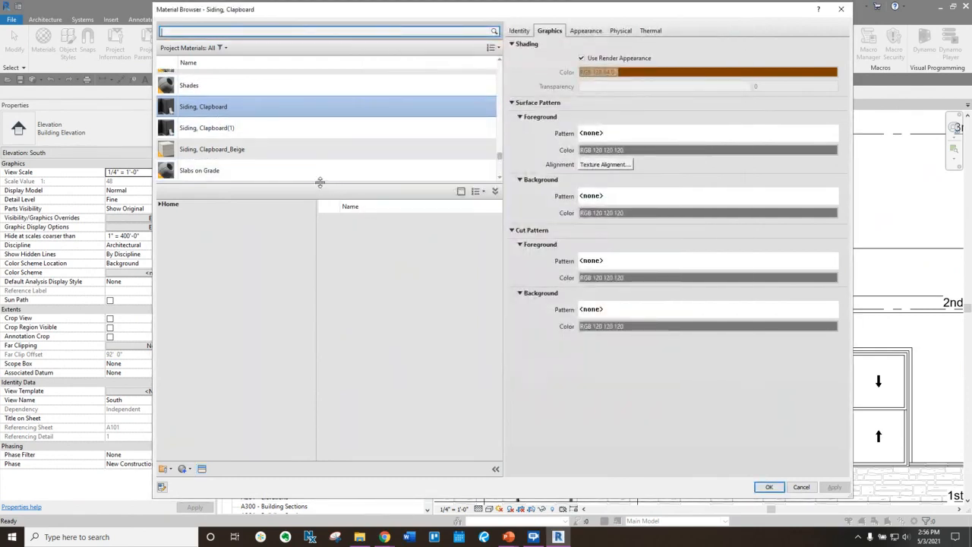
Enlarge the project materials list, duplicate Siding, Clapboard_Beige and name the copy Siding, Clapboard_Black.
{"action": "left_click_drag", "start_coordinate": [320, 182], "coordinate": [320, 320]}
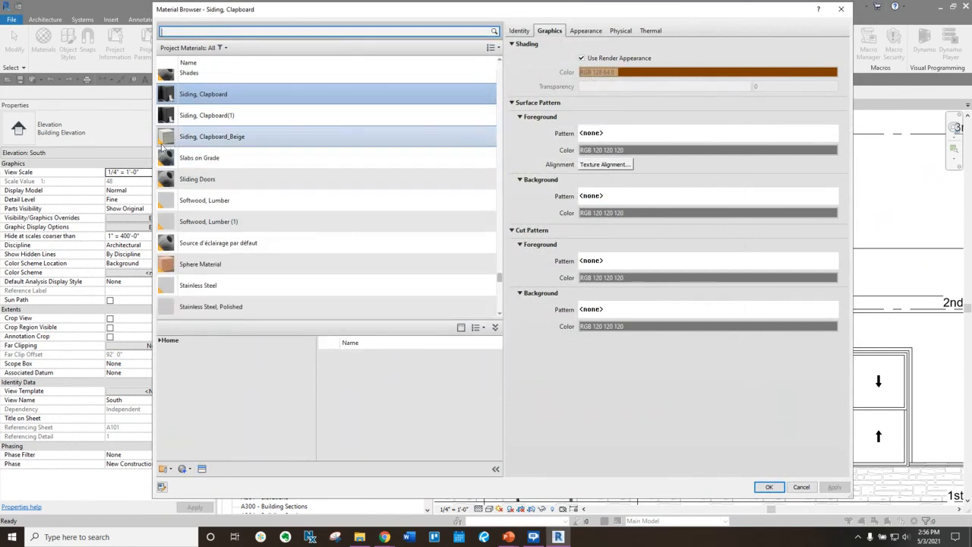
{"action": "mouse_move", "coordinate": [162, 147]}
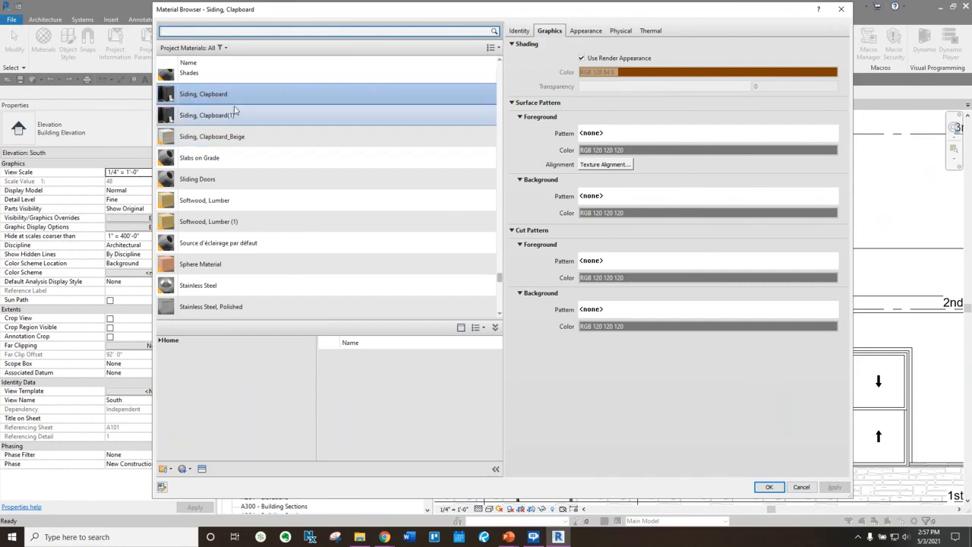
{"action": "scroll", "coordinate": [231, 114], "scroll_direction": "up", "scroll_amount": 1}
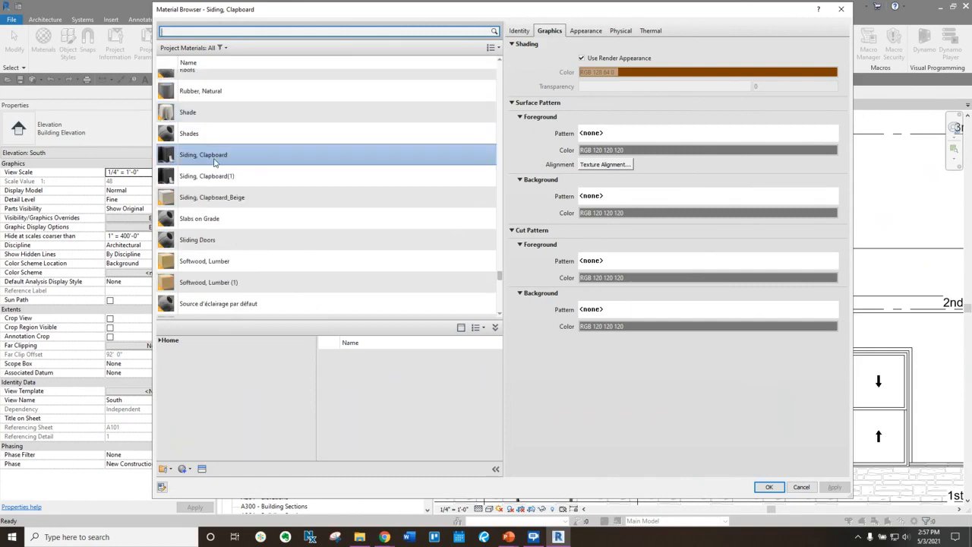
{"action": "right_click", "coordinate": [249, 199]}
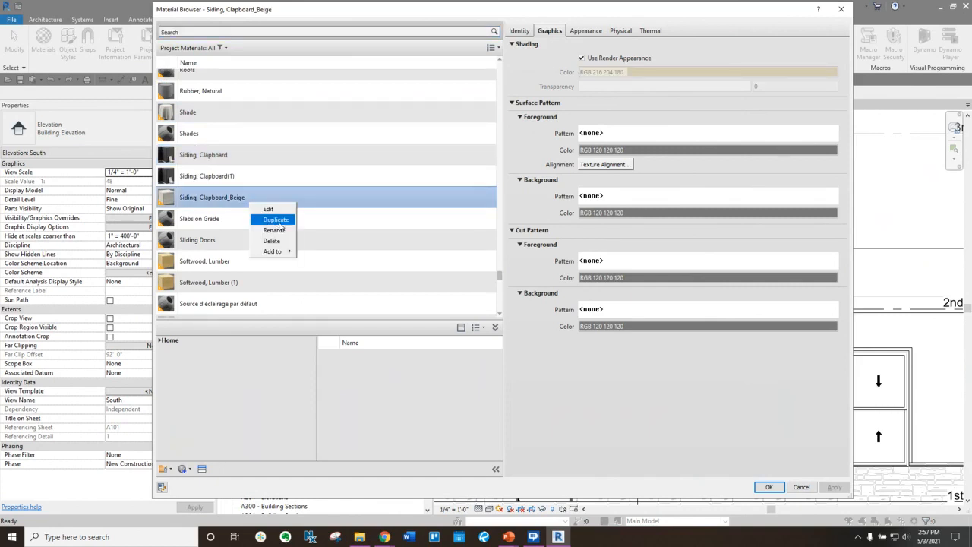
{"action": "left_click", "coordinate": [279, 223]}
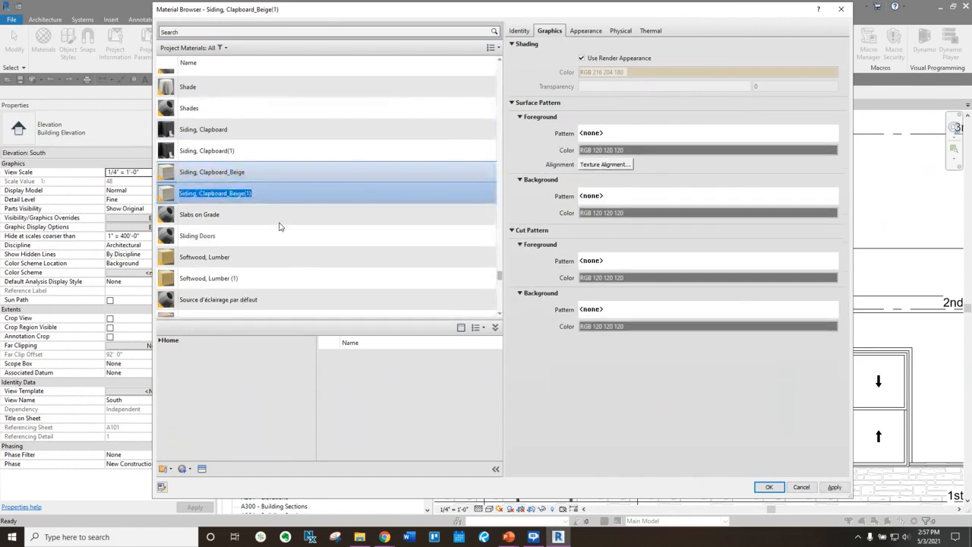
{"action": "key", "text": "BackSpace"}
{"action": "key", "text": "BackSpace"}
{"action": "key", "text": "BackSpace"}
{"action": "key", "text": "BackSpace"}
{"action": "key", "text": "BackSpace"}
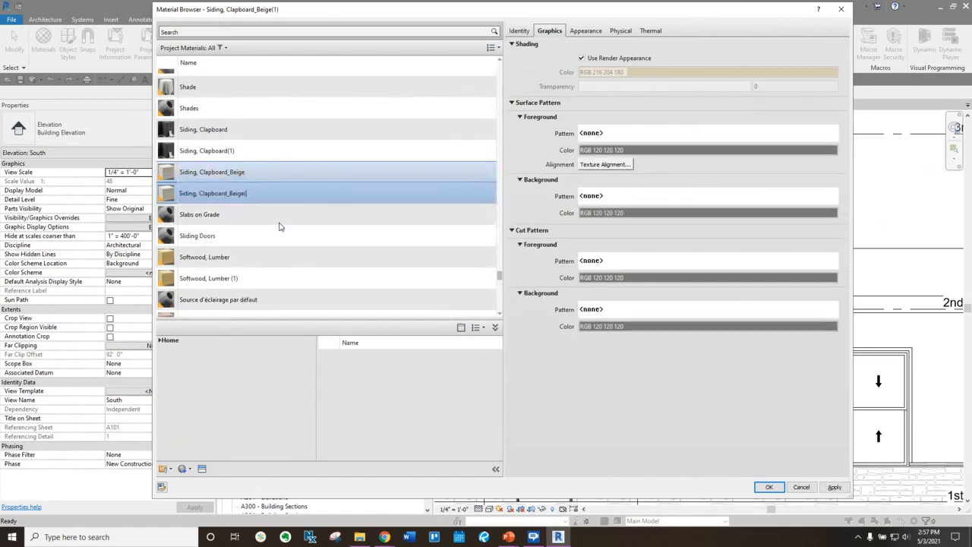
{"action": "key", "text": "BackSpace"}
{"action": "key", "text": "BackSpace"}
{"action": "type", "text": "Black"}
{"action": "key", "text": "Return"}
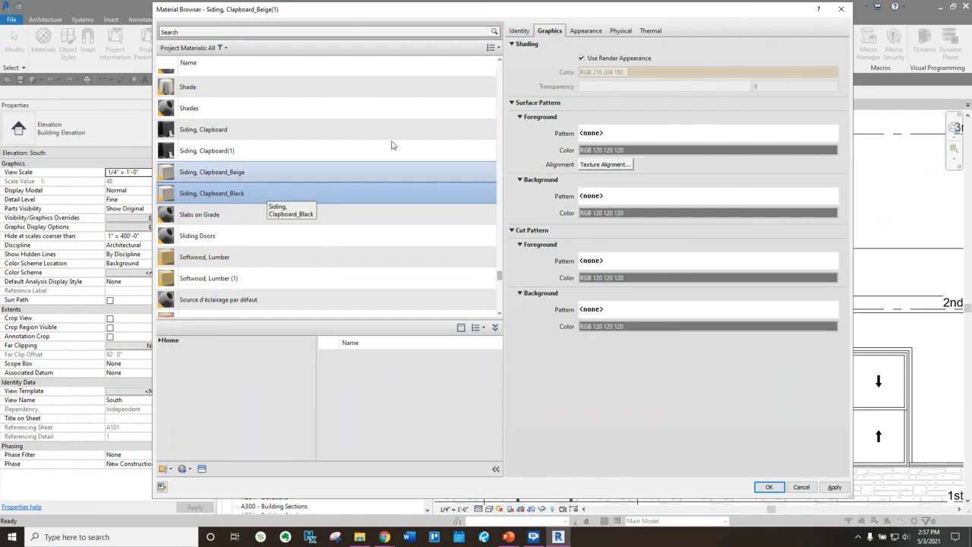
Duplicate the Horizontal 6in - Beige appearance asset for Siding, Clapboard_Black, and create a new default material in the project.
{"action": "left_click", "coordinate": [586, 31]}
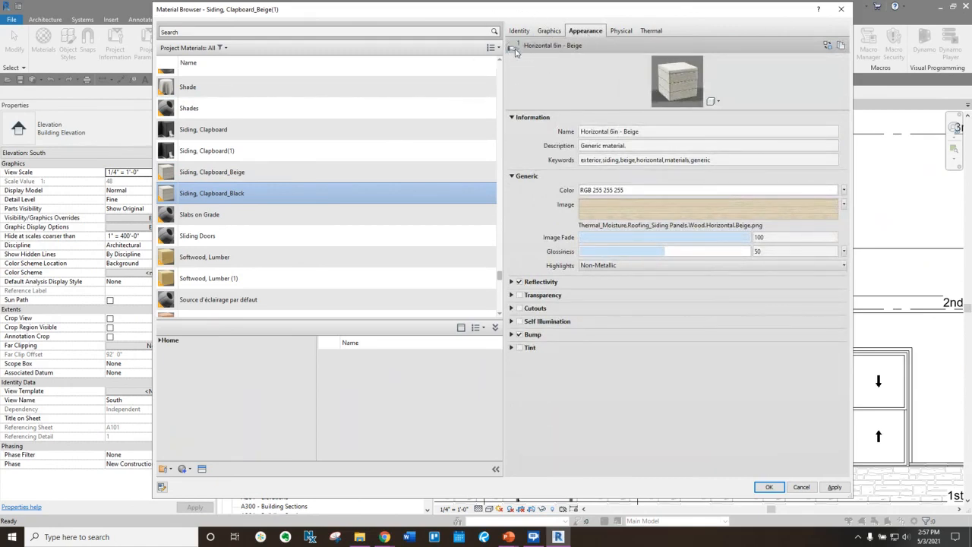
{"action": "left_click", "coordinate": [841, 46]}
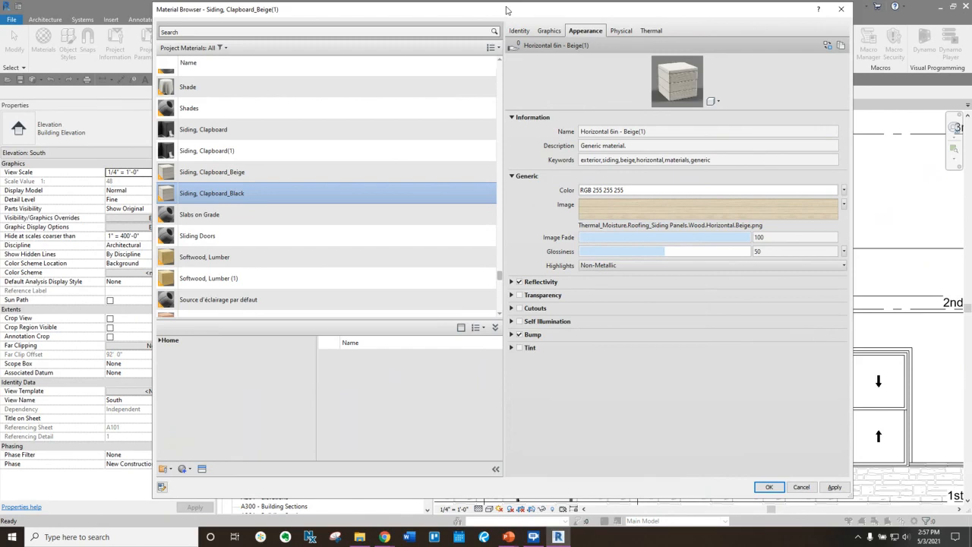
{"action": "left_click", "coordinate": [191, 469]}
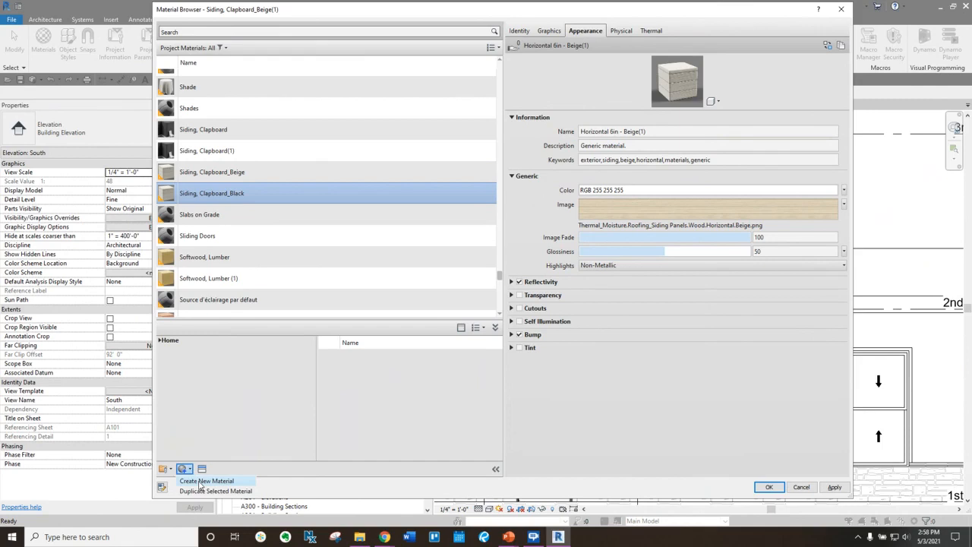
{"action": "left_click", "coordinate": [202, 481]}
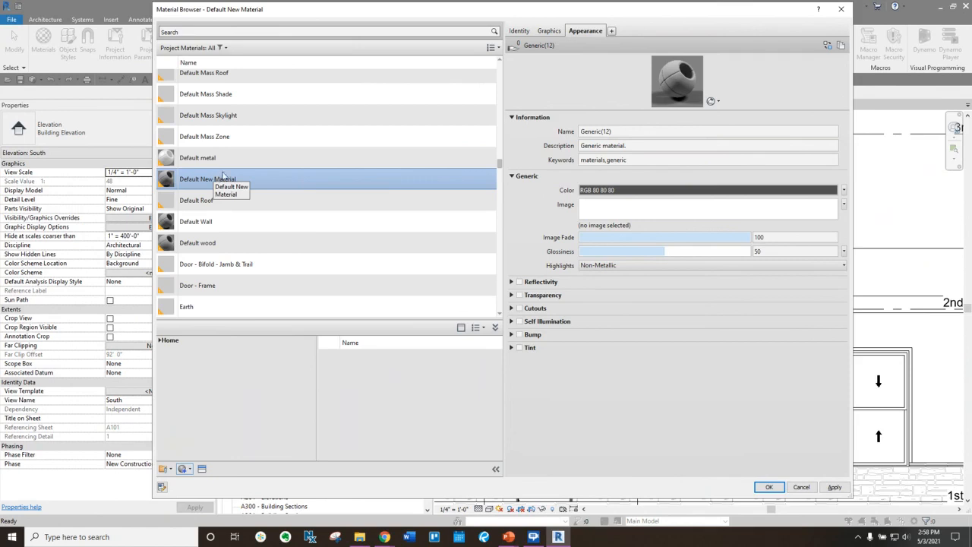
{"action": "left_click", "coordinate": [532, 178]}
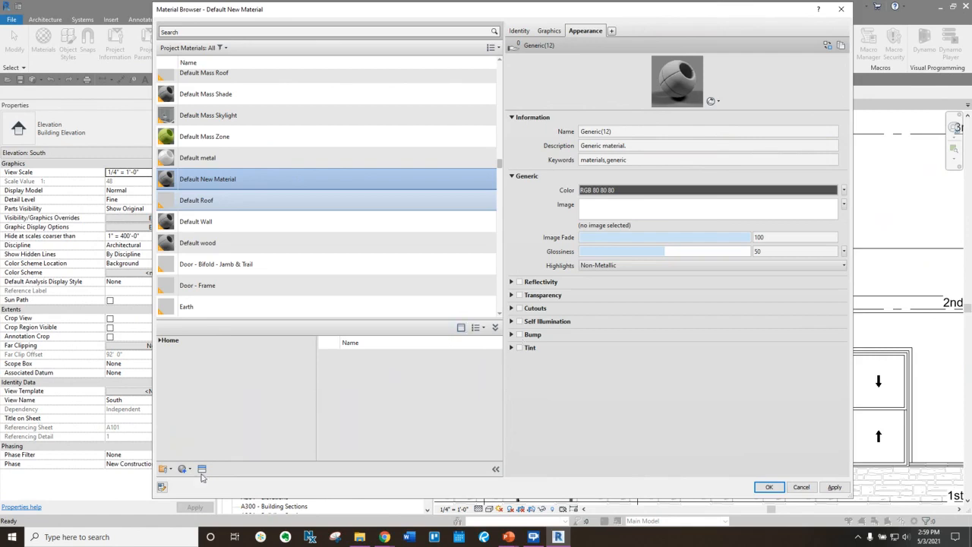
{"action": "left_click", "coordinate": [169, 469]}
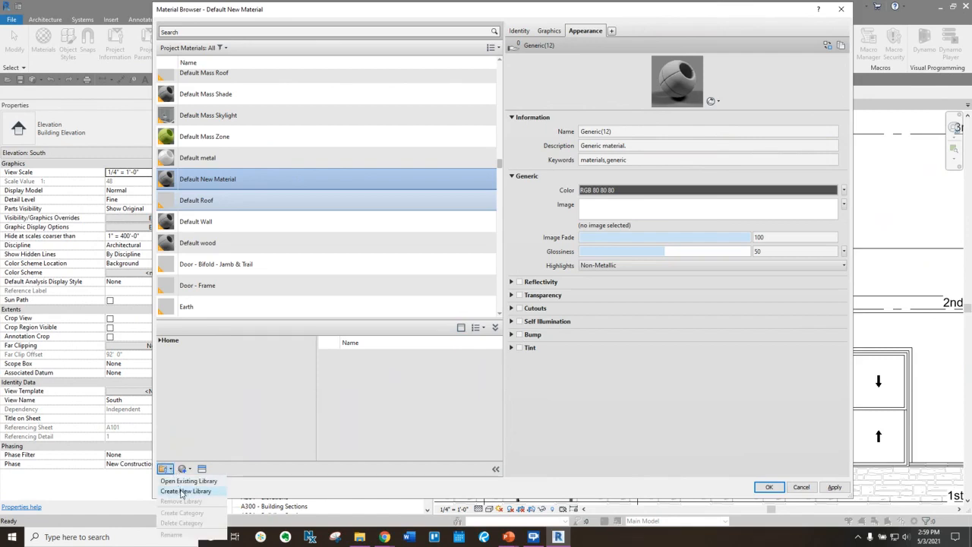
{"action": "left_click", "coordinate": [167, 353]}
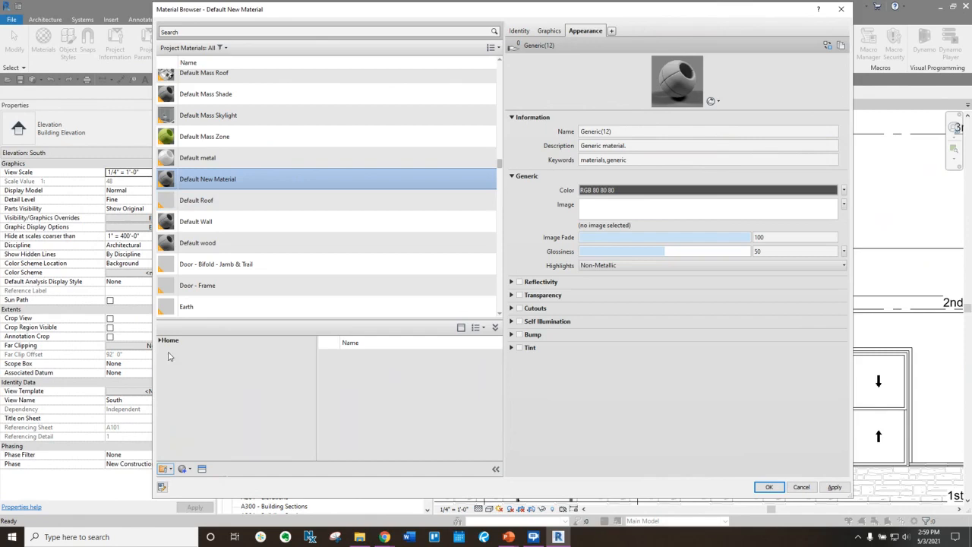
{"action": "left_click", "coordinate": [169, 469]}
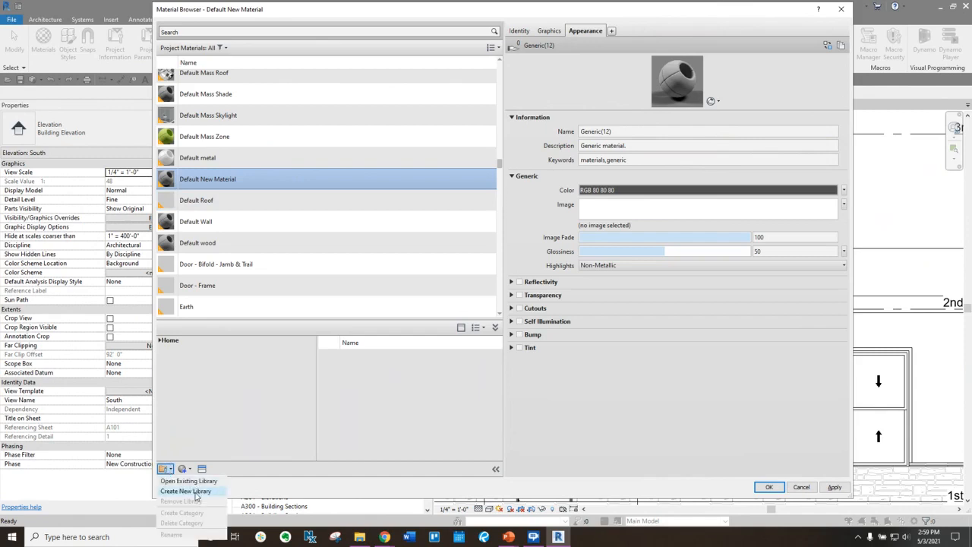
{"action": "left_click", "coordinate": [196, 494]}
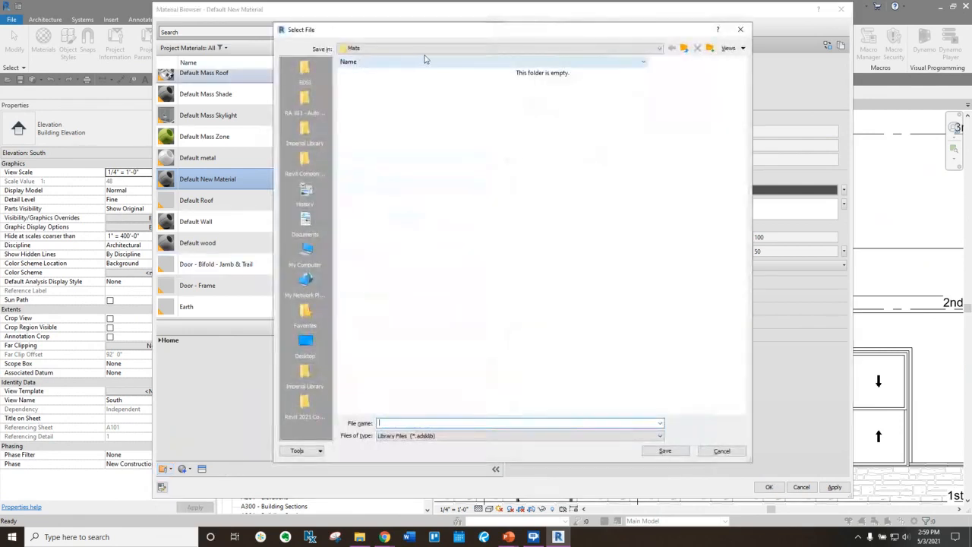
{"action": "left_click", "coordinate": [426, 48]}
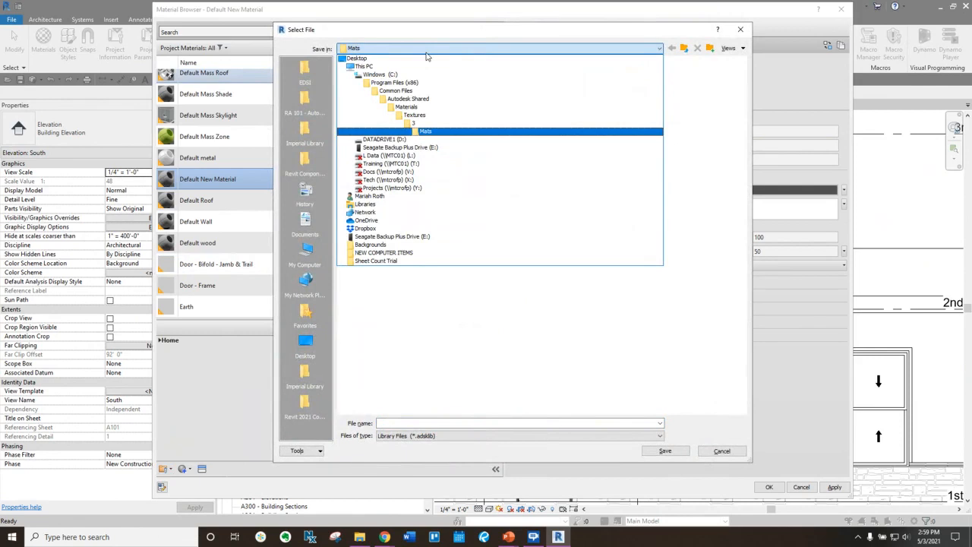
{"action": "left_click", "coordinate": [427, 54]}
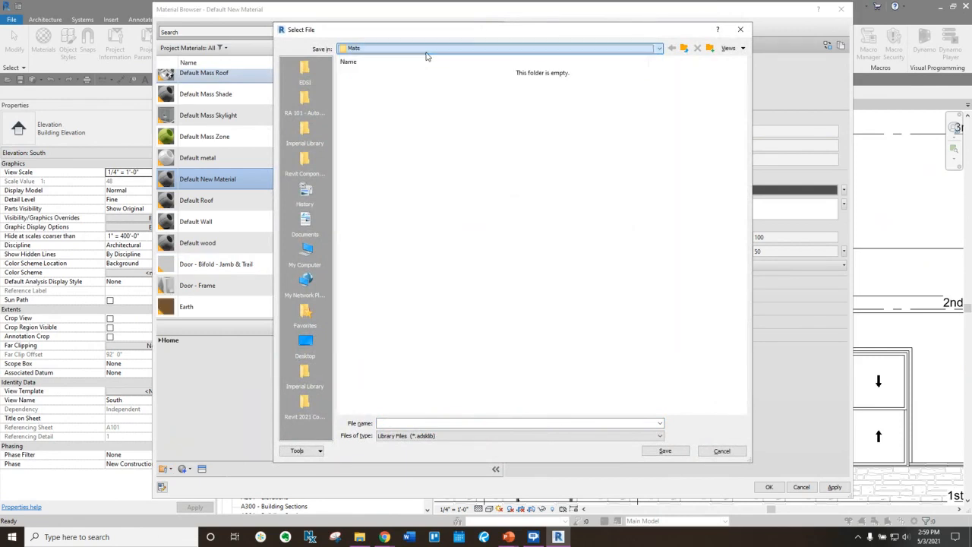
{"action": "left_click", "coordinate": [722, 451]}
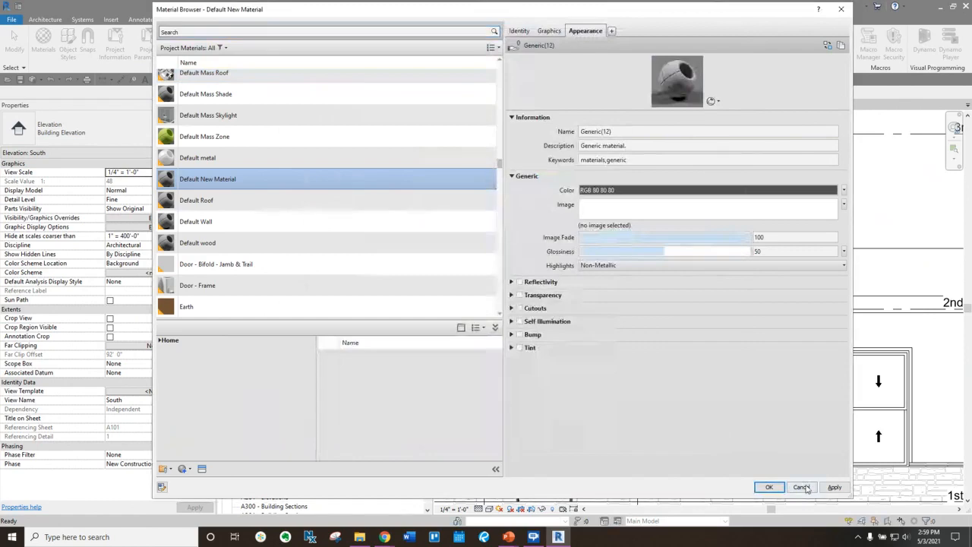
{"action": "left_click", "coordinate": [805, 487]}
Create a new, separate Revit project.
{"action": "left_click", "coordinate": [11, 19]}
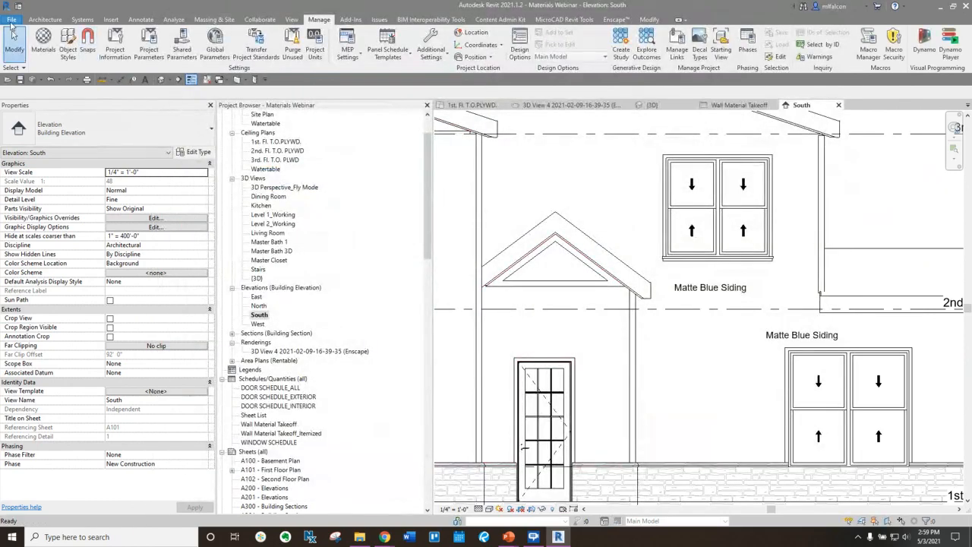
{"action": "left_click", "coordinate": [33, 59]}
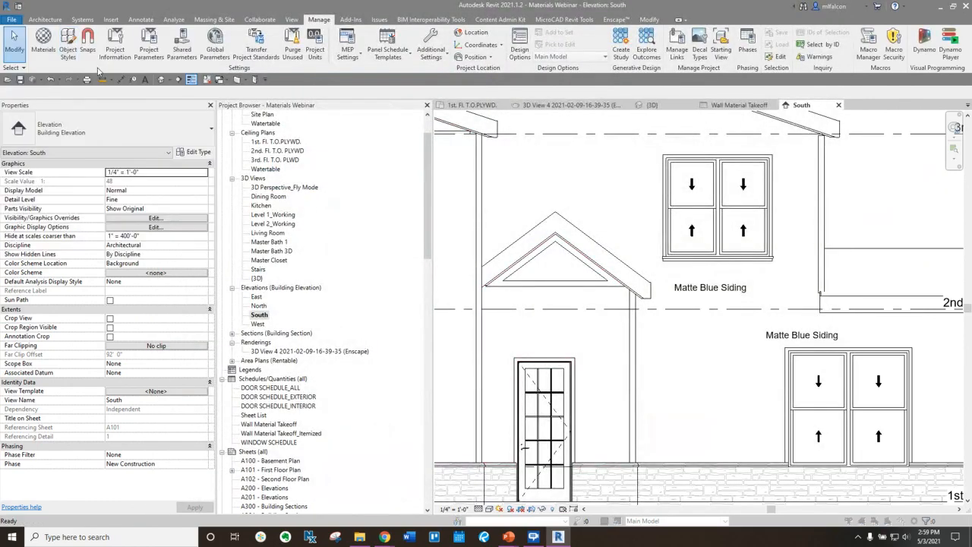
{"action": "left_click", "coordinate": [494, 249]}
{"action": "left_click", "coordinate": [493, 271]}
{"action": "left_click", "coordinate": [497, 302]}
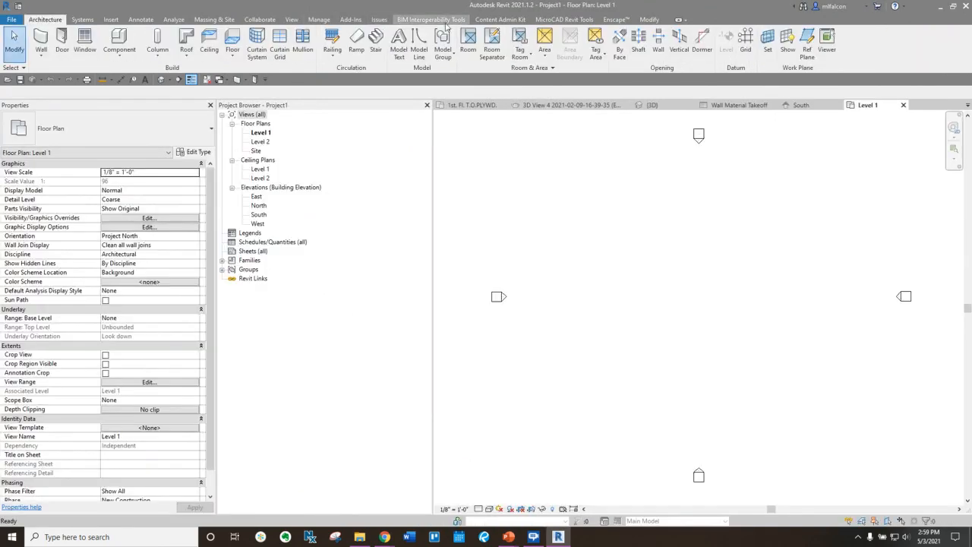
Open the new project's materials, add Acoustic Ceiling Tile 24 x 24 to the Material Webinar 2 library, and accept the changes.
{"action": "left_click", "coordinate": [38, 46]}
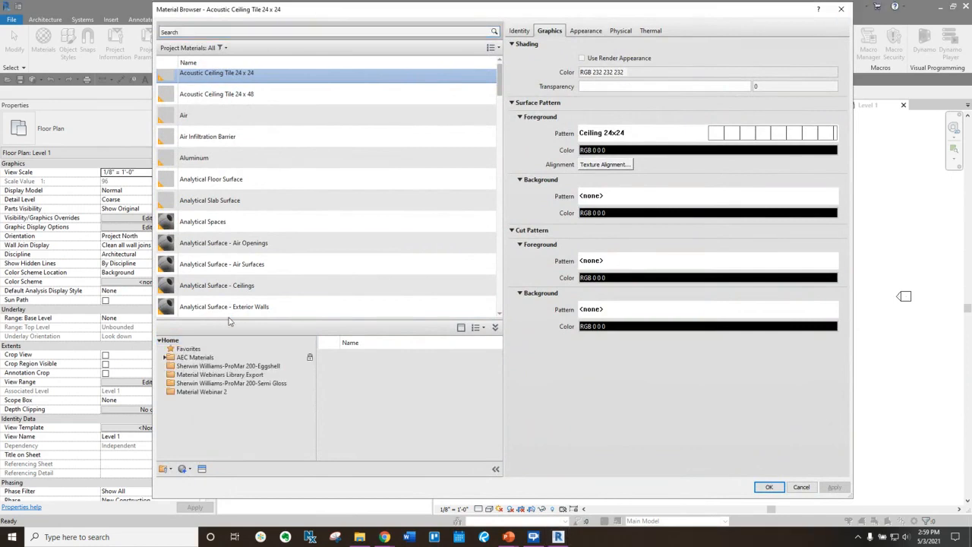
{"action": "left_click", "coordinate": [201, 392]}
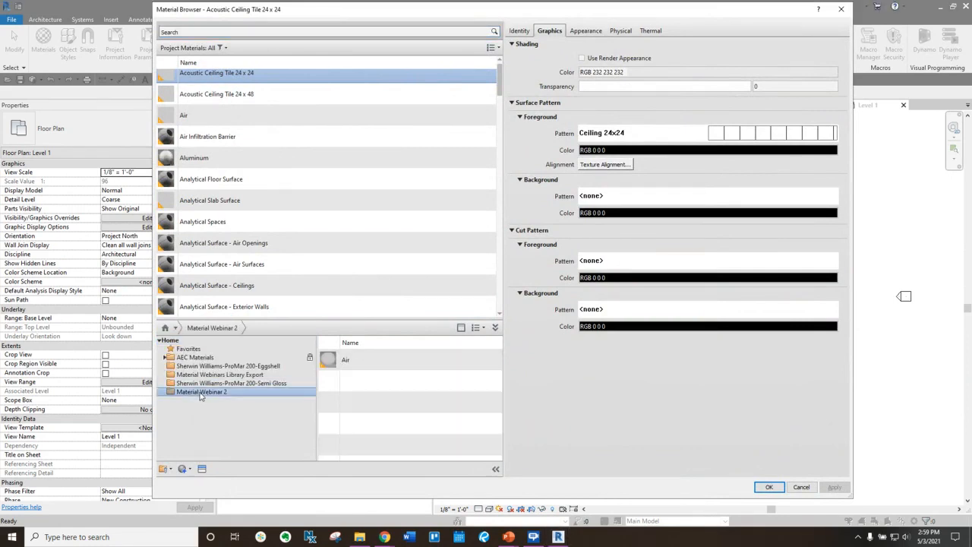
{"action": "mouse_move", "coordinate": [362, 362]}
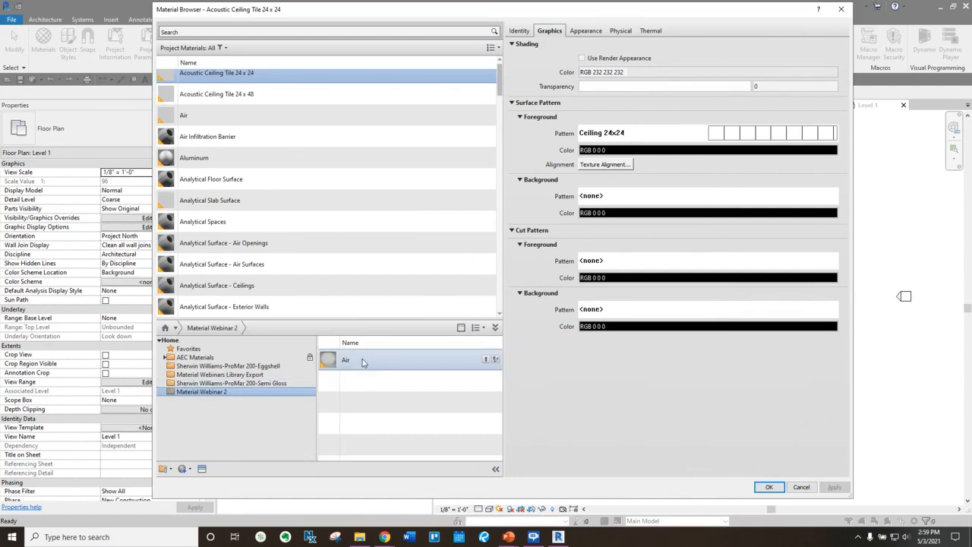
{"action": "scroll", "coordinate": [260, 98], "scroll_direction": "up", "scroll_amount": 1}
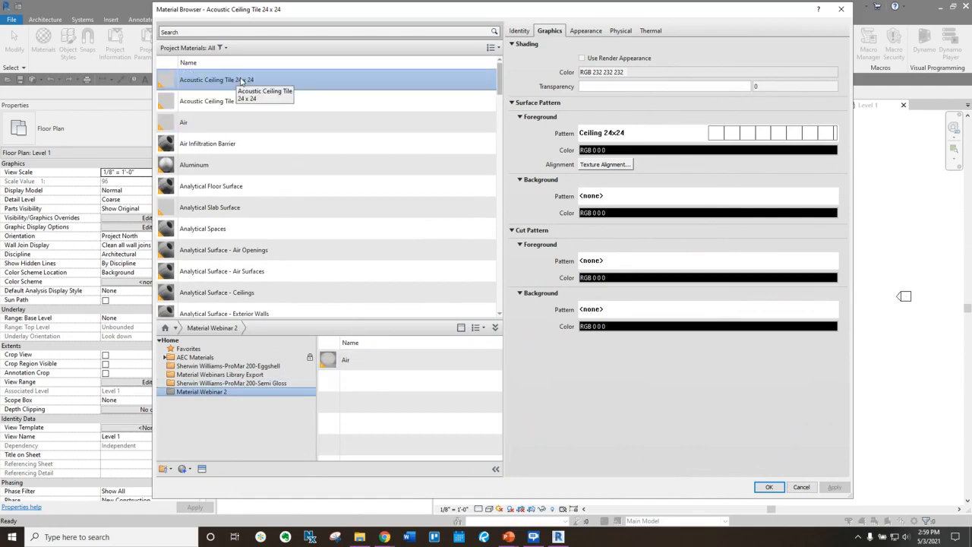
{"action": "right_click", "coordinate": [253, 80]}
{"action": "mouse_move", "coordinate": [274, 127]}
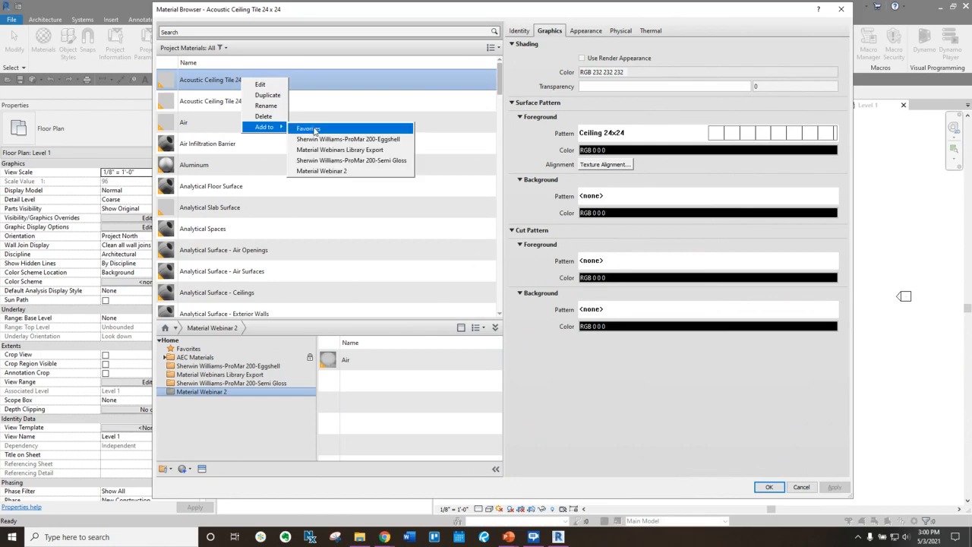
{"action": "left_click", "coordinate": [330, 172]}
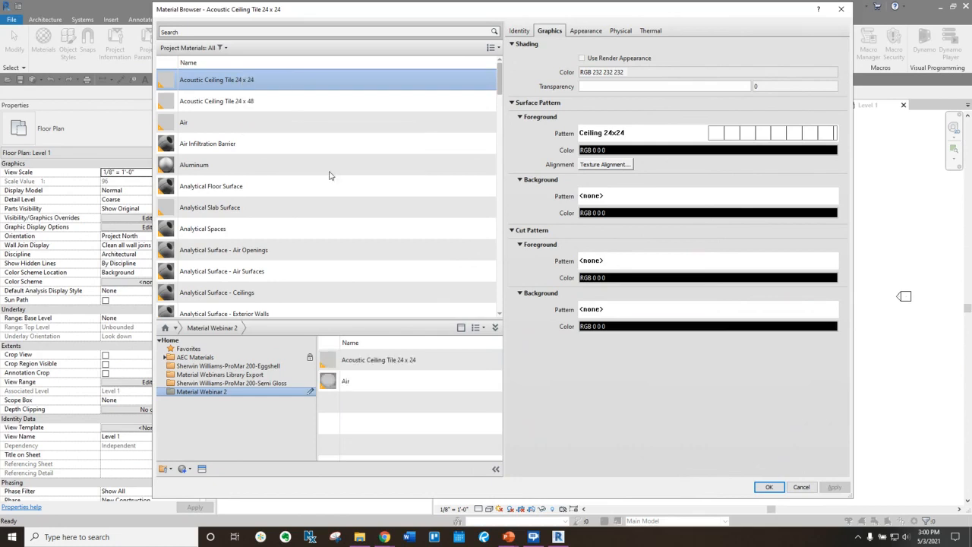
{"action": "left_click", "coordinate": [769, 487]}
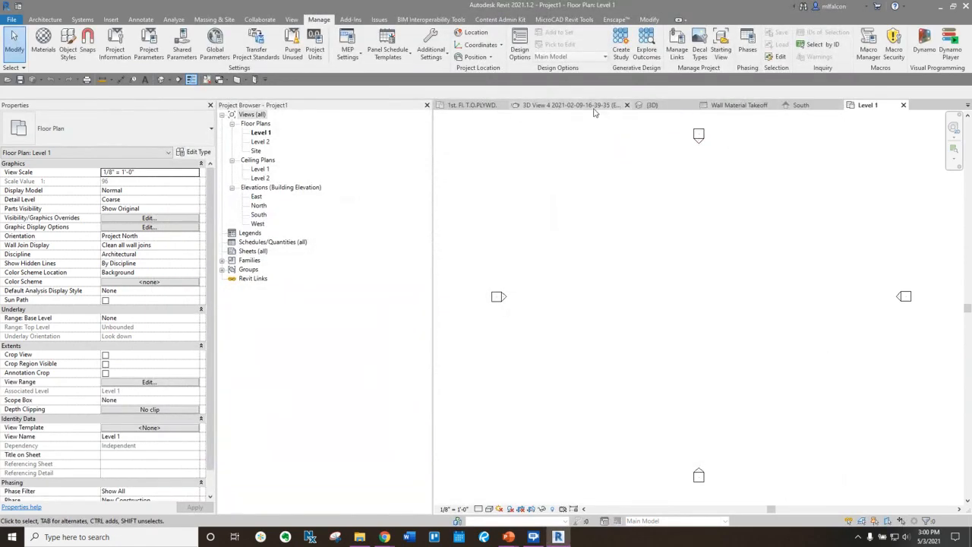
Return to the {3D} view of the Materials Webinar project and try to expand the material libraries in its Material Browser.
{"action": "left_click", "coordinate": [672, 107]}
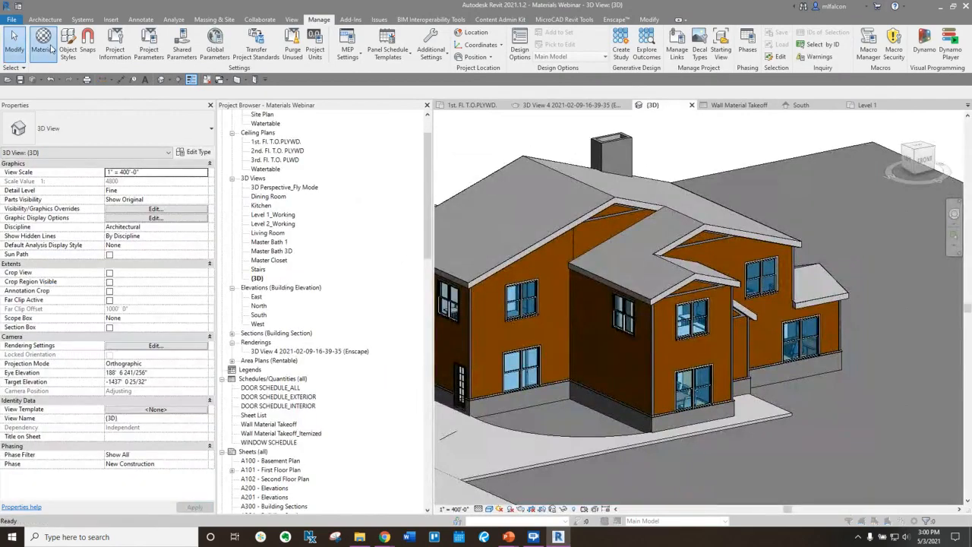
{"action": "left_click", "coordinate": [50, 49]}
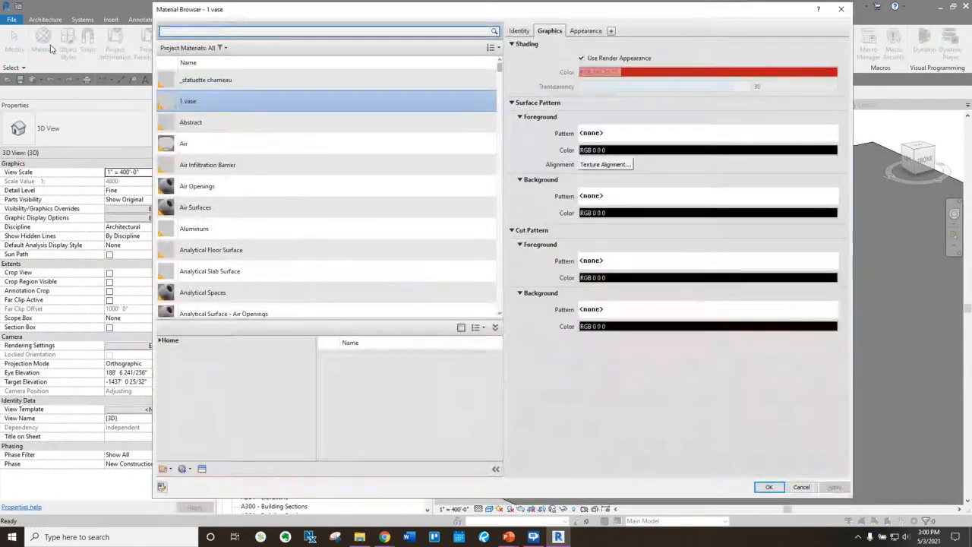
{"action": "left_click", "coordinate": [185, 346]}
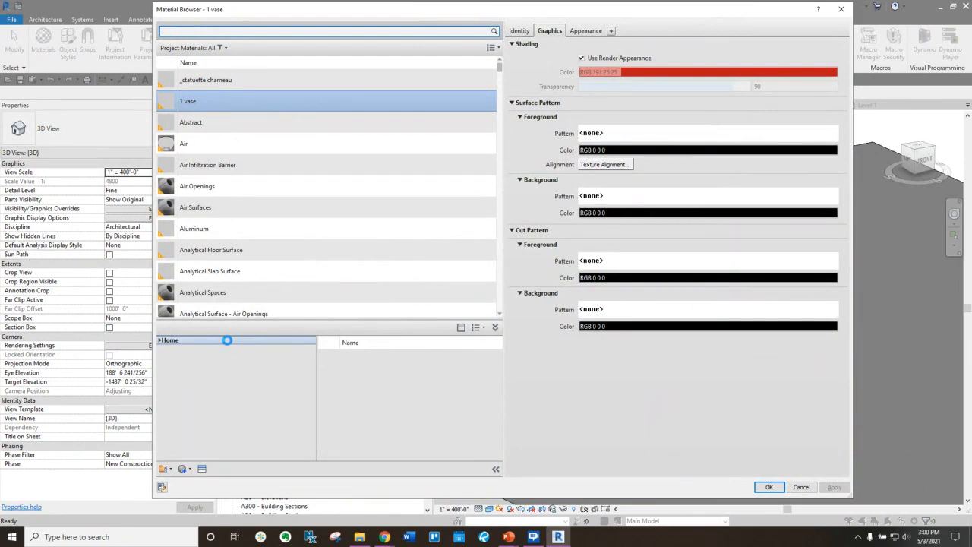
{"action": "left_click", "coordinate": [769, 489]}
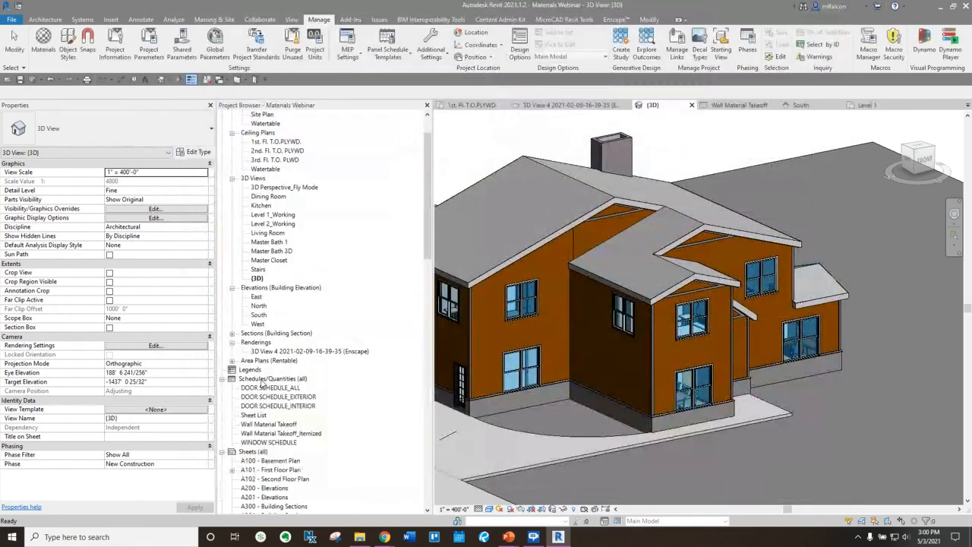
Start a new material takeoff for the Walls category in the New Construction phase, named Wall Material Takeoff 2.
{"action": "left_click", "coordinate": [262, 379]}
{"action": "right_click", "coordinate": [263, 384]}
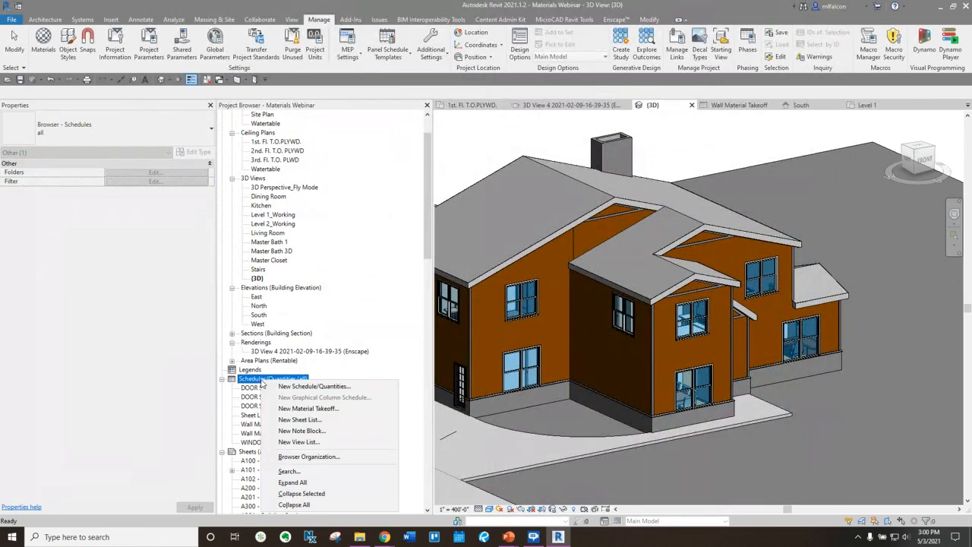
{"action": "left_click", "coordinate": [313, 408]}
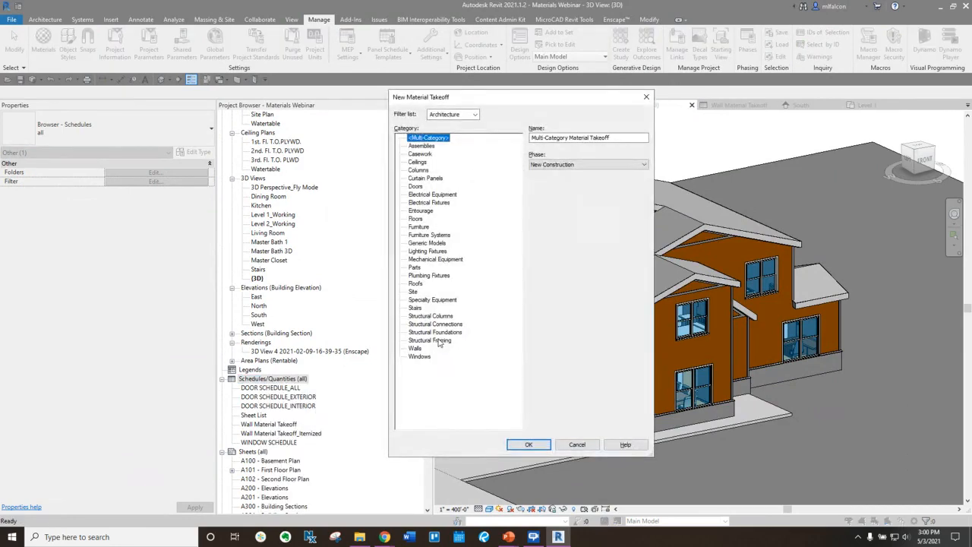
{"action": "left_click", "coordinate": [417, 218]}
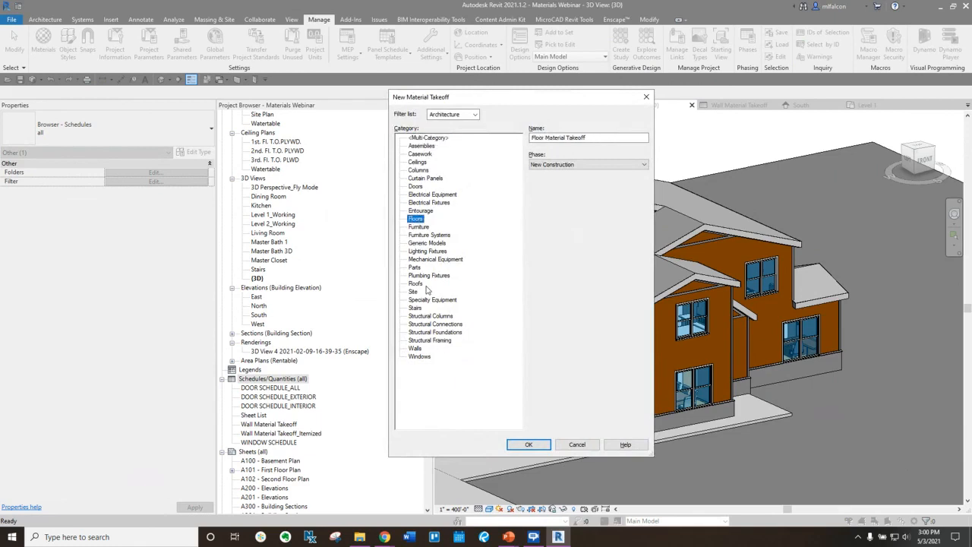
{"action": "left_click", "coordinate": [415, 348]}
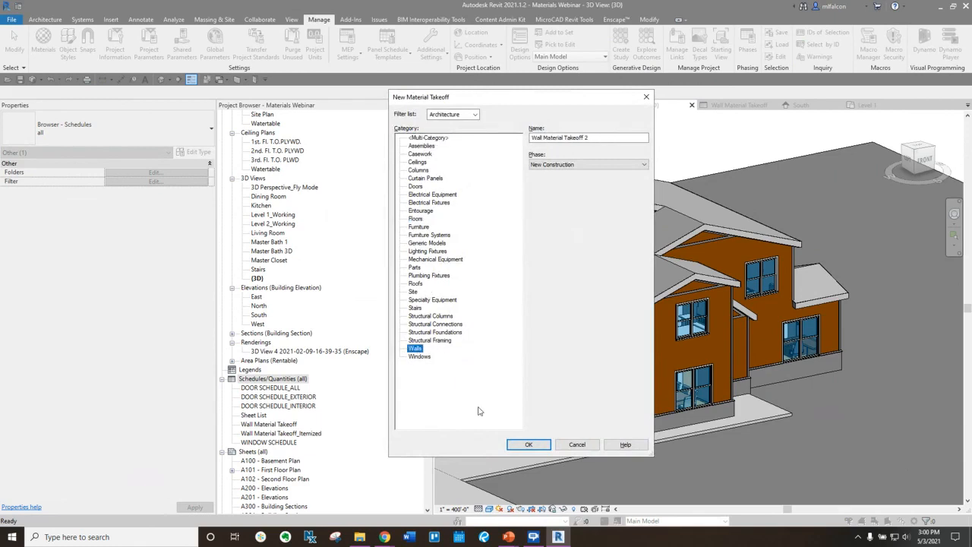
{"action": "left_click", "coordinate": [529, 446]}
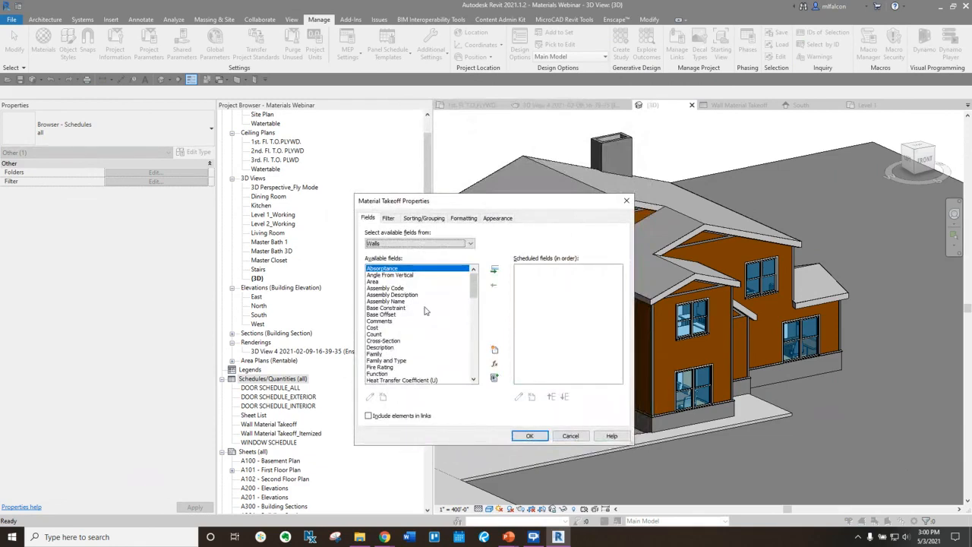
Add the Material: Name and Material: Product Data fields to the wall takeoff, generate the schedule and widen its columns.
{"action": "scroll", "coordinate": [416, 321], "scroll_direction": "down", "scroll_amount": 2}
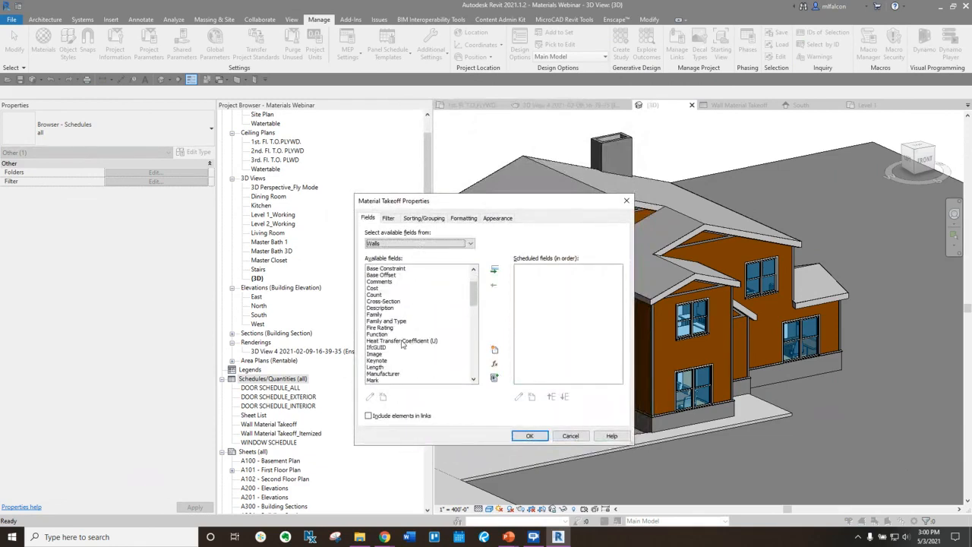
{"action": "scroll", "coordinate": [416, 322], "scroll_direction": "down", "scroll_amount": 2}
{"action": "scroll", "coordinate": [411, 322], "scroll_direction": "down", "scroll_amount": 1}
{"action": "scroll", "coordinate": [411, 323], "scroll_direction": "down", "scroll_amount": 7}
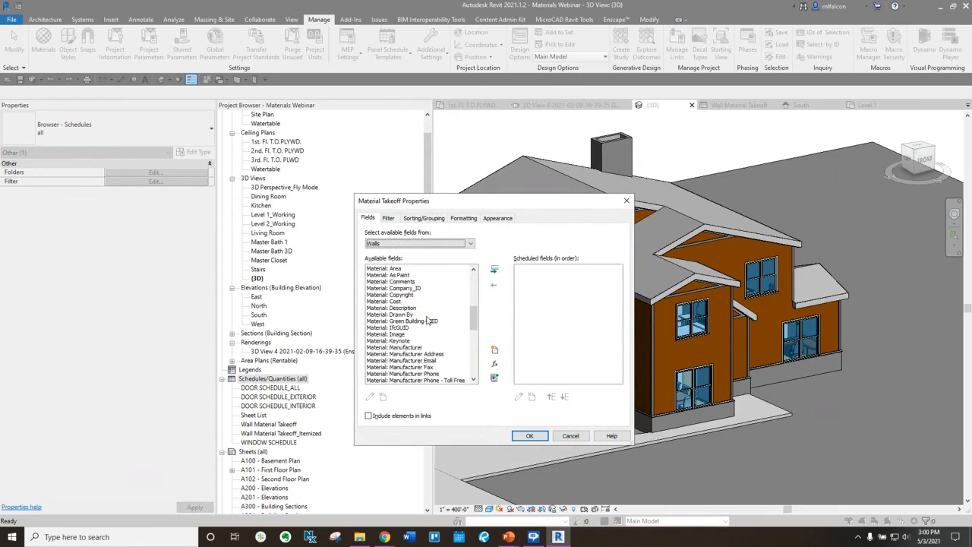
{"action": "left_click", "coordinate": [403, 354]}
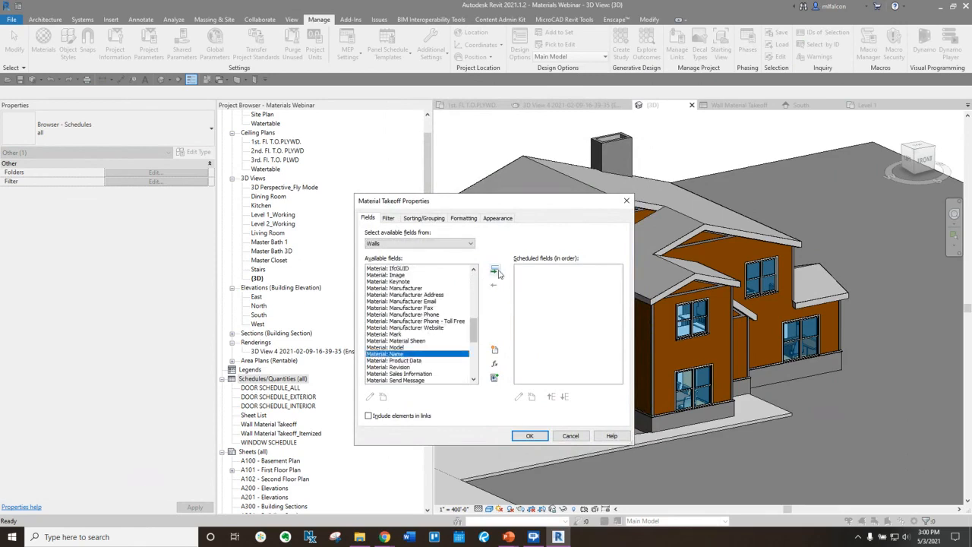
{"action": "left_click", "coordinate": [495, 270]}
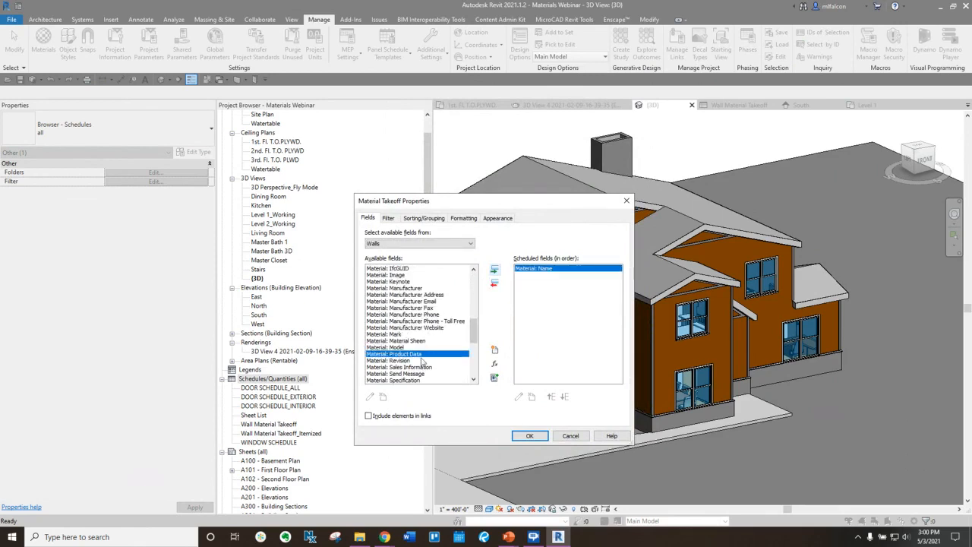
{"action": "left_click", "coordinate": [495, 270]}
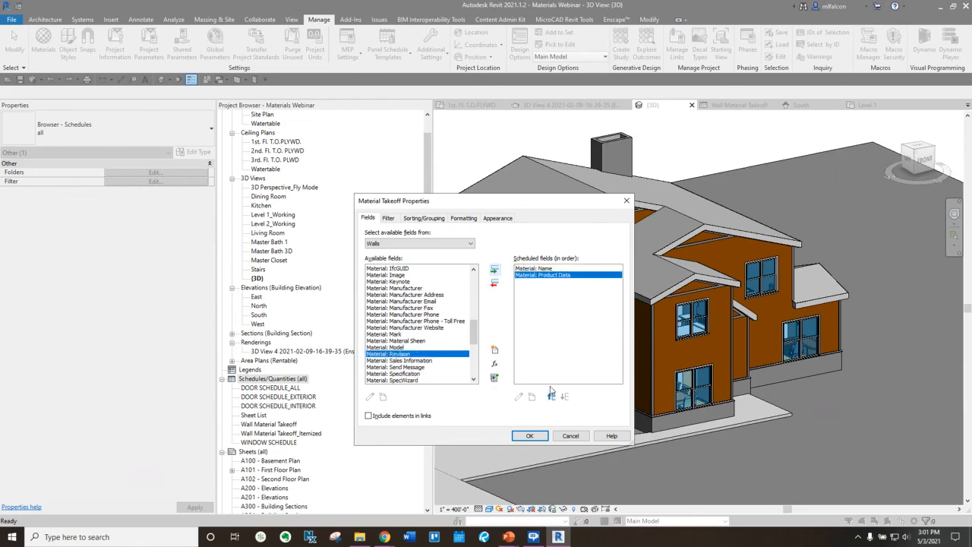
{"action": "left_click", "coordinate": [531, 436]}
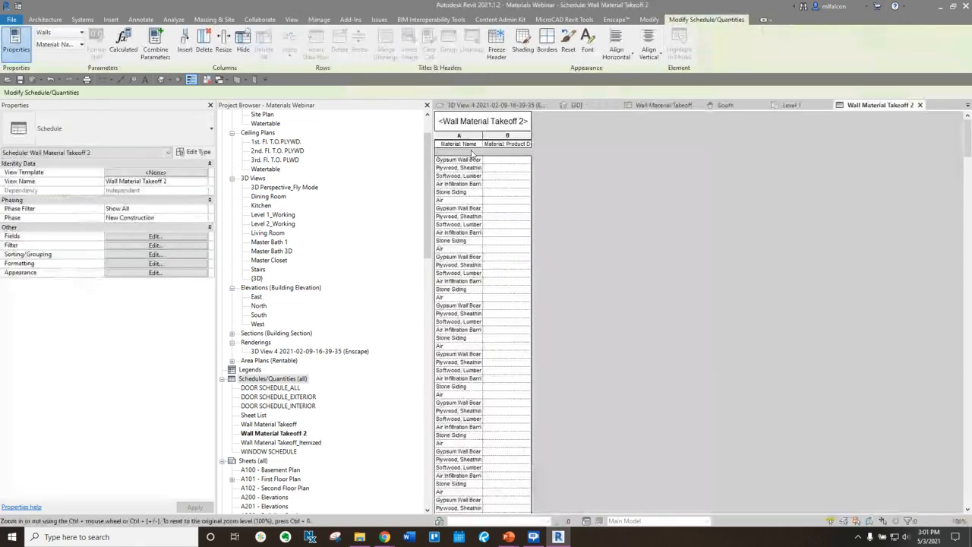
{"action": "left_click_drag", "start_coordinate": [484, 135], "coordinate": [662, 135]}
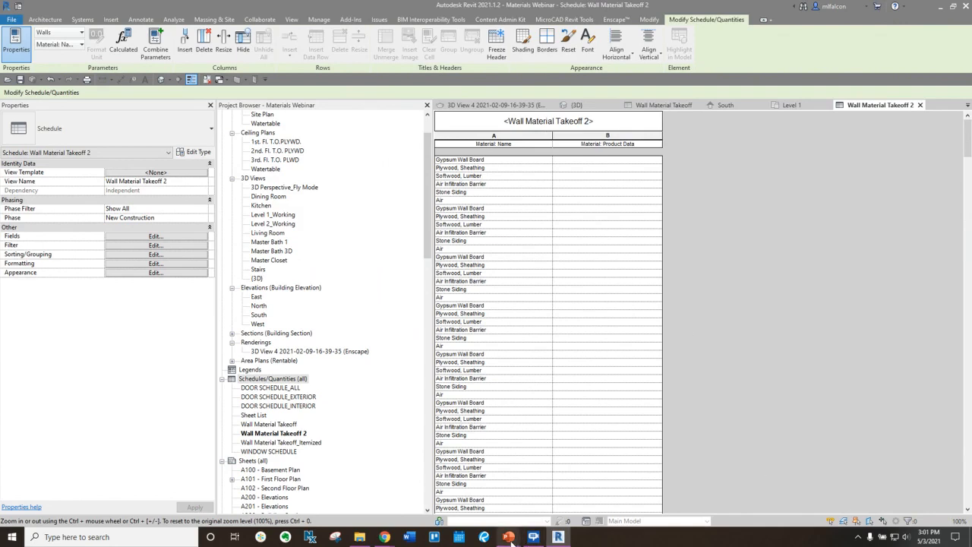
Switch to the running PowerPoint slide show.
{"action": "mouse_move", "coordinate": [510, 538]}
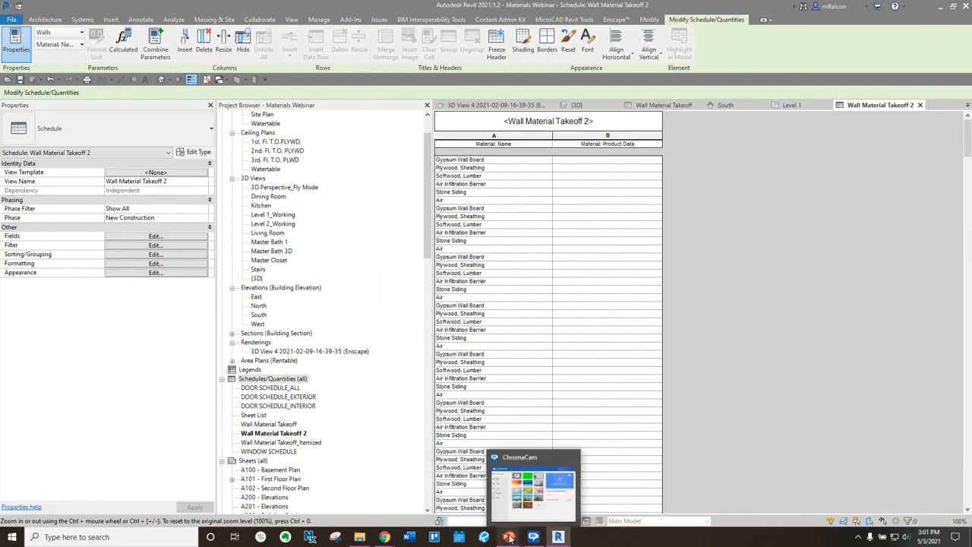
{"action": "left_click", "coordinate": [562, 490]}
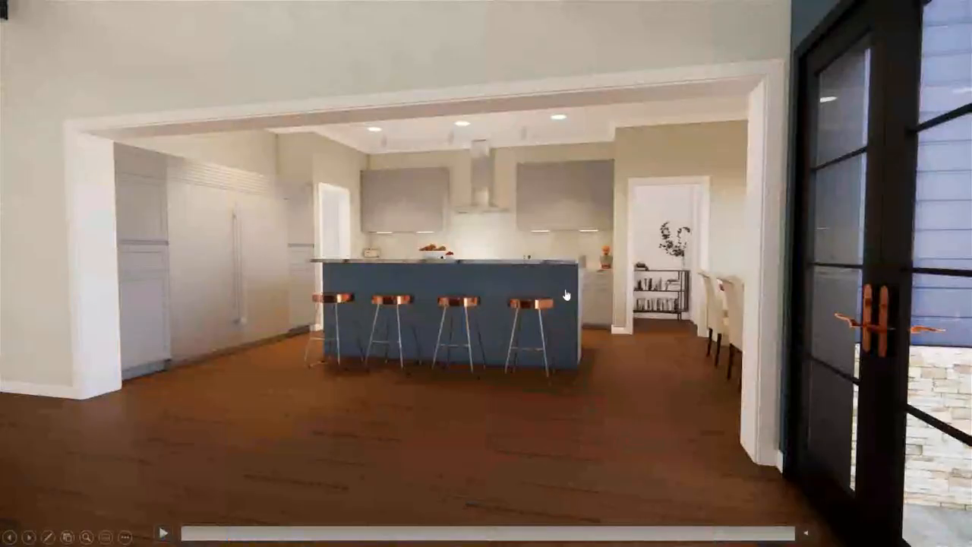